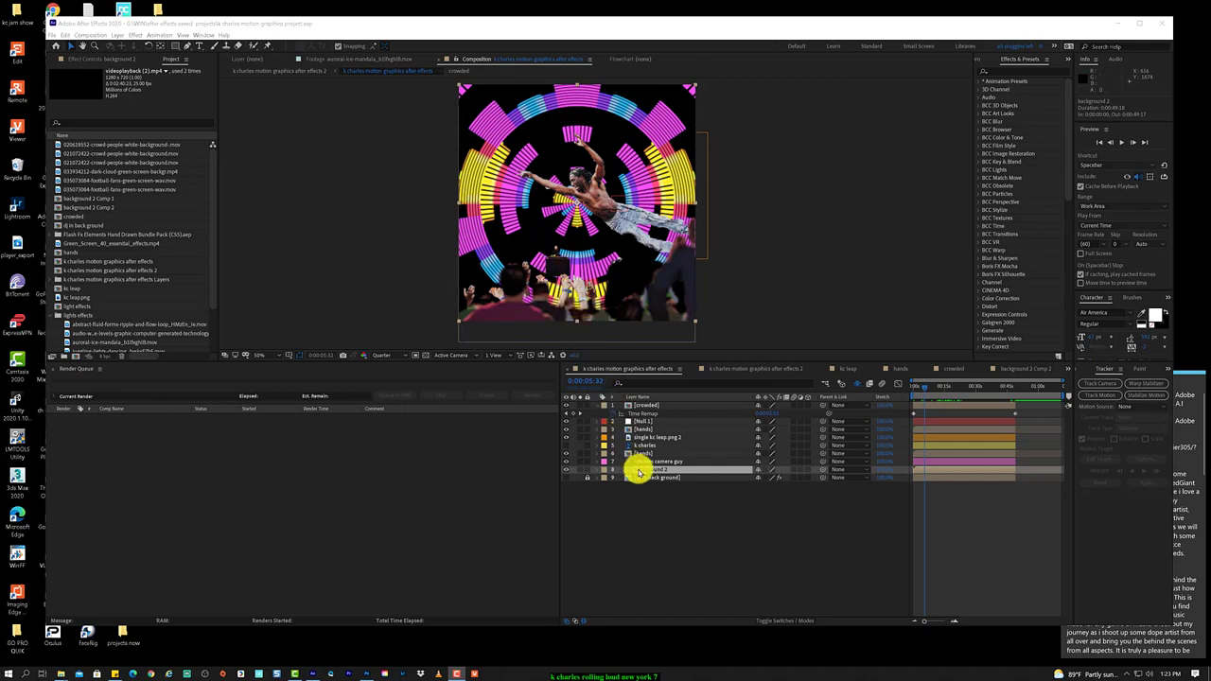
# Open the background 2 Comp 2 precomp and maximize the After Effects window.
pyautogui.doubleClick(638, 471)
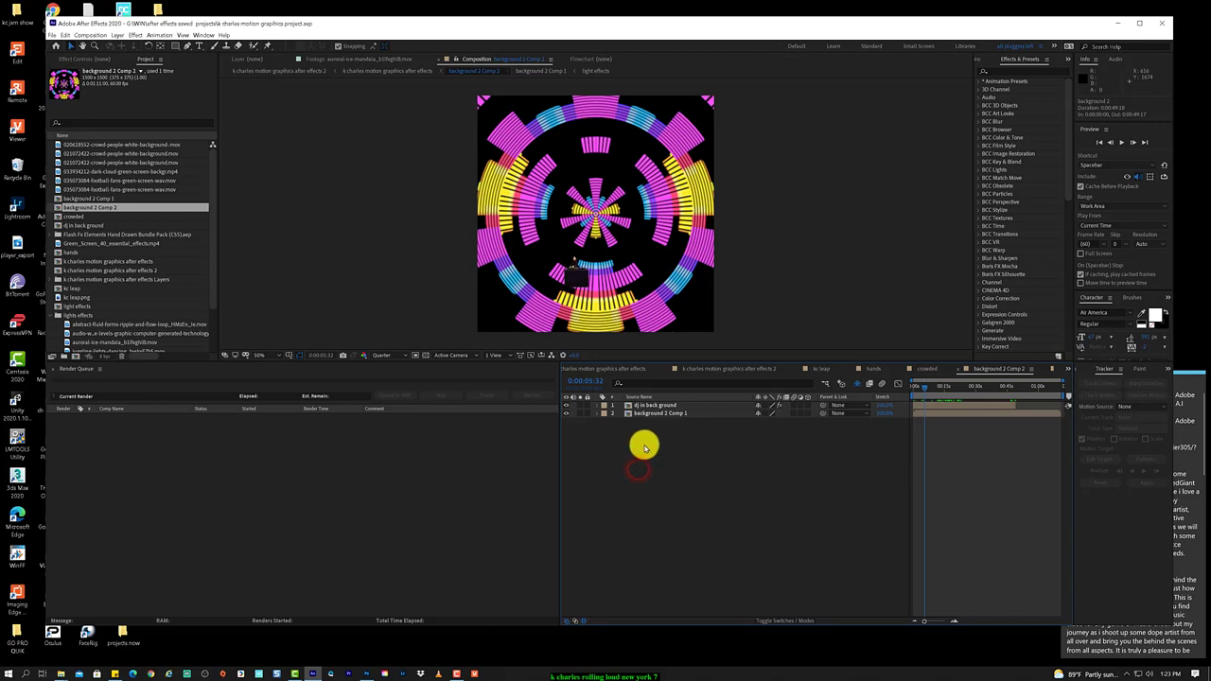
pyautogui.click(654, 406)
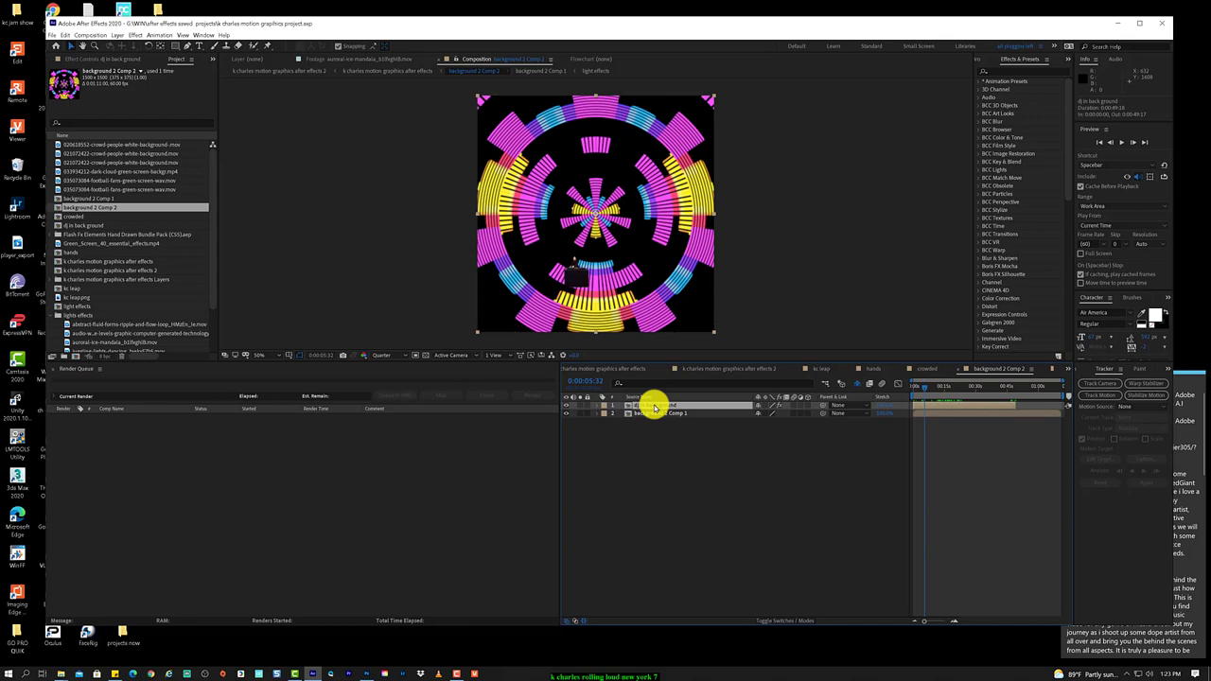
pyautogui.click(1141, 22)
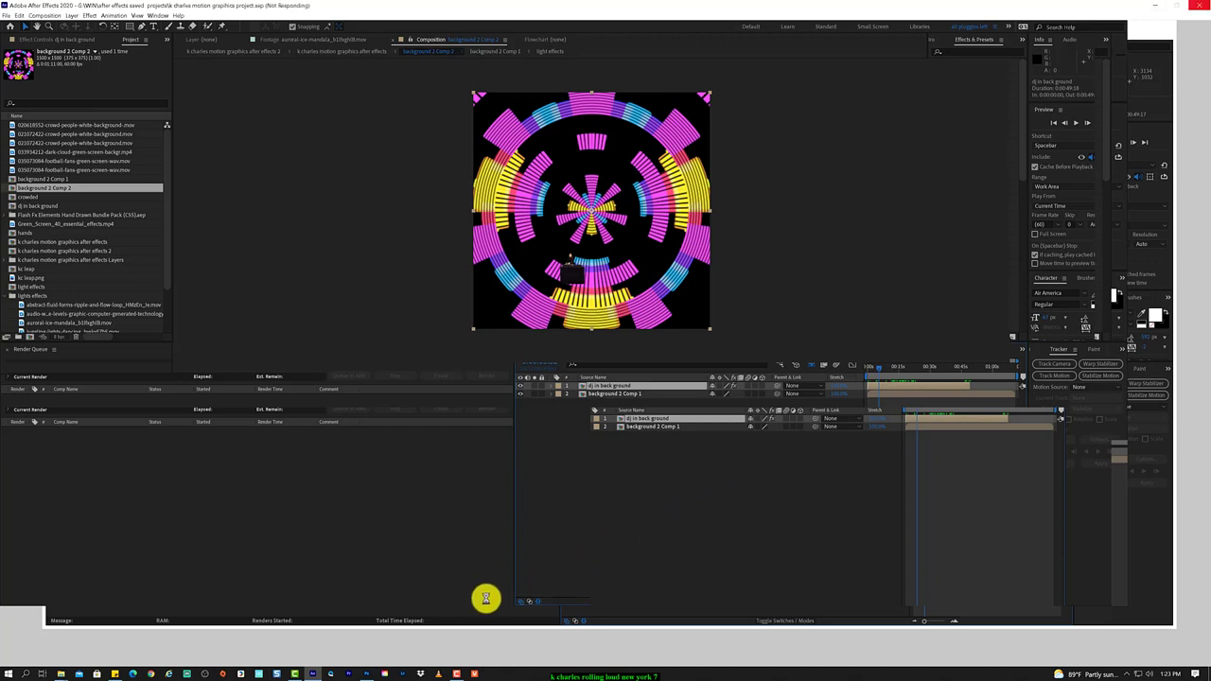
pyautogui.moveTo(296, 674)
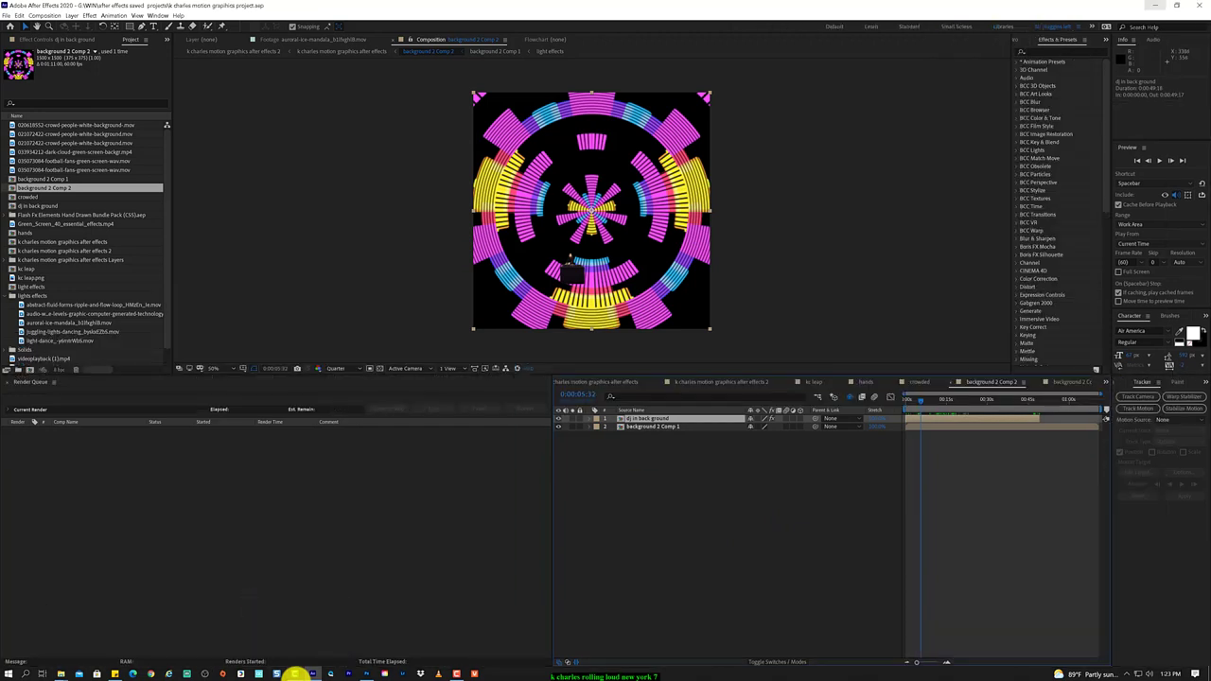
# Confirm the 100.0% stretch and scrub to about 0:00:05:02, where the concert crowd appears.
pyautogui.click(313, 674)
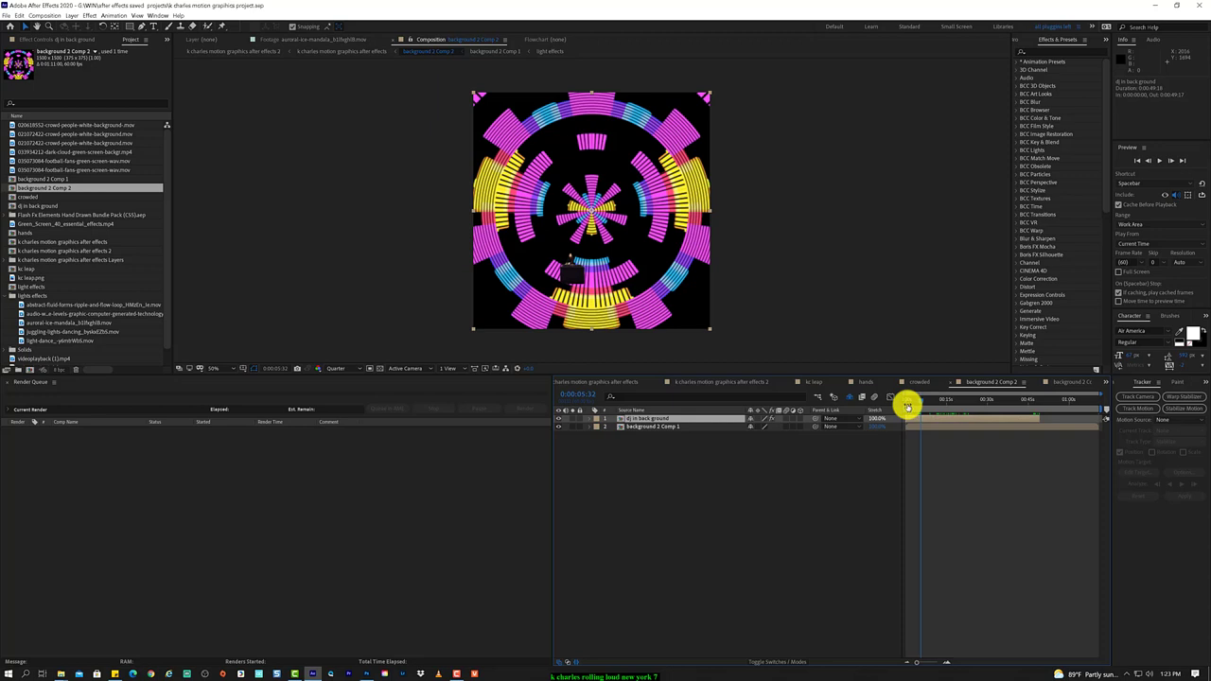
pyautogui.press('Return')
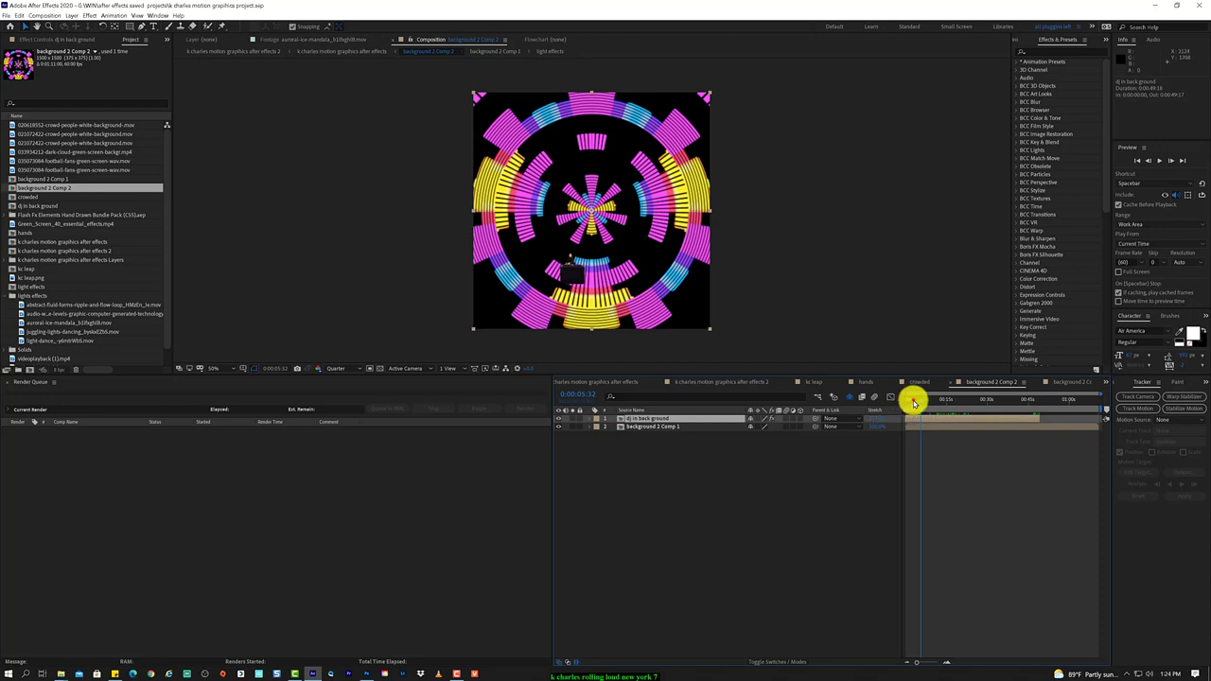
pyautogui.click(913, 400)
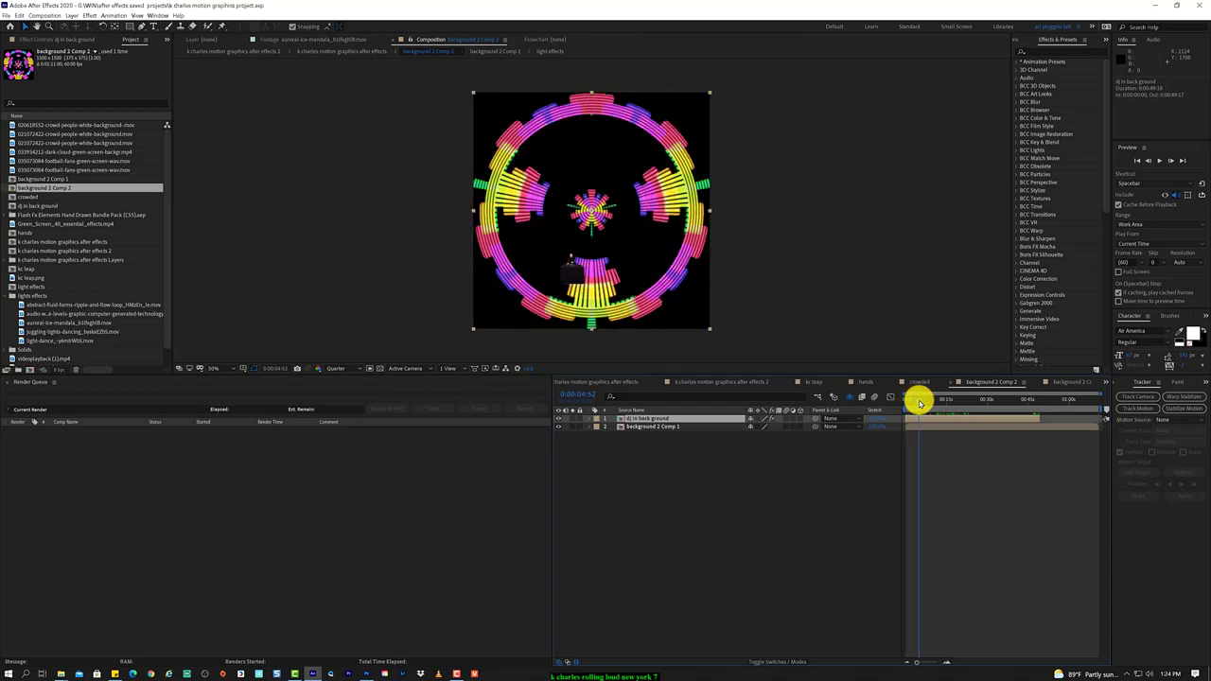
pyautogui.moveTo(913, 400)
pyautogui.mouseDown()
pyautogui.moveTo(953, 404)
pyautogui.moveTo(916, 404)
pyautogui.moveTo(940, 404)
pyautogui.mouseUp()
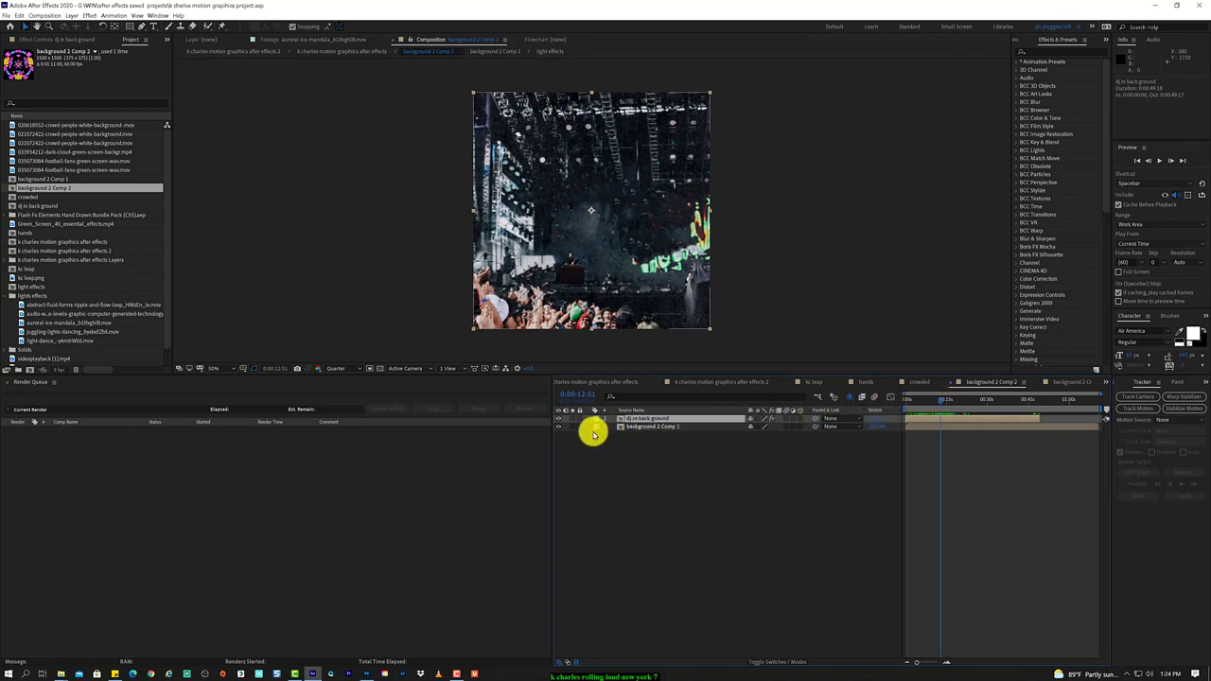
# Add a Null 4 null object atop background 2 Comp 2 and widen the timeline panel.
pyautogui.rightClick(667, 467)
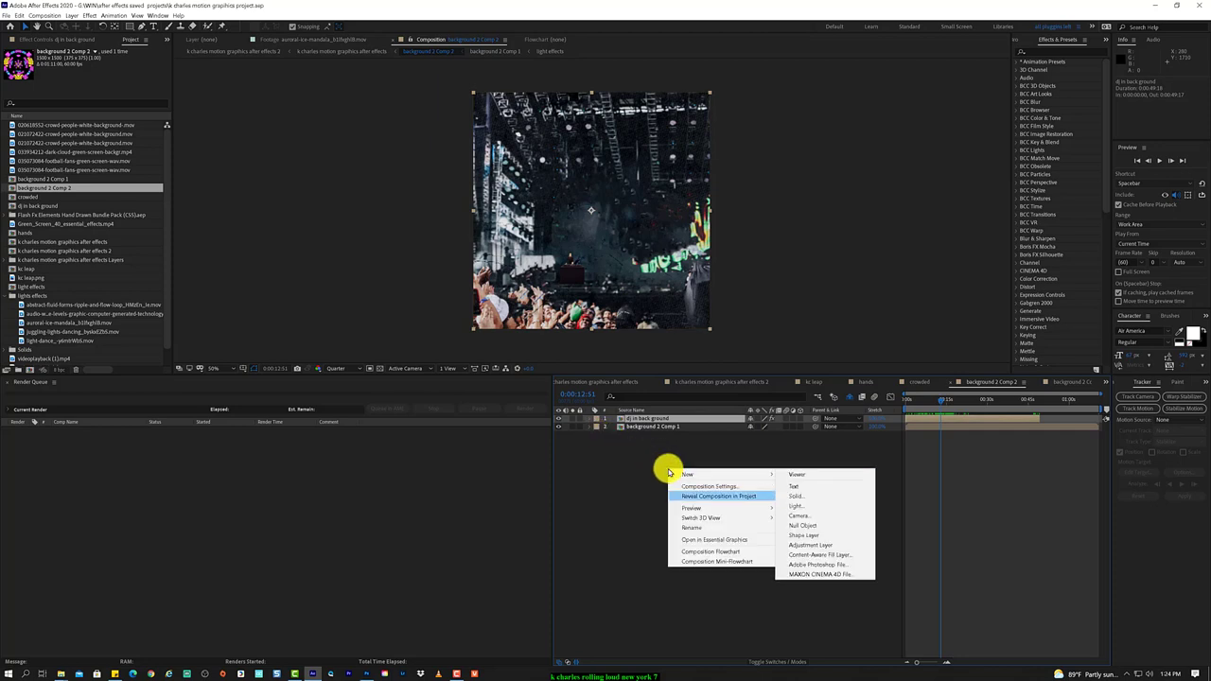
pyautogui.moveTo(667, 471)
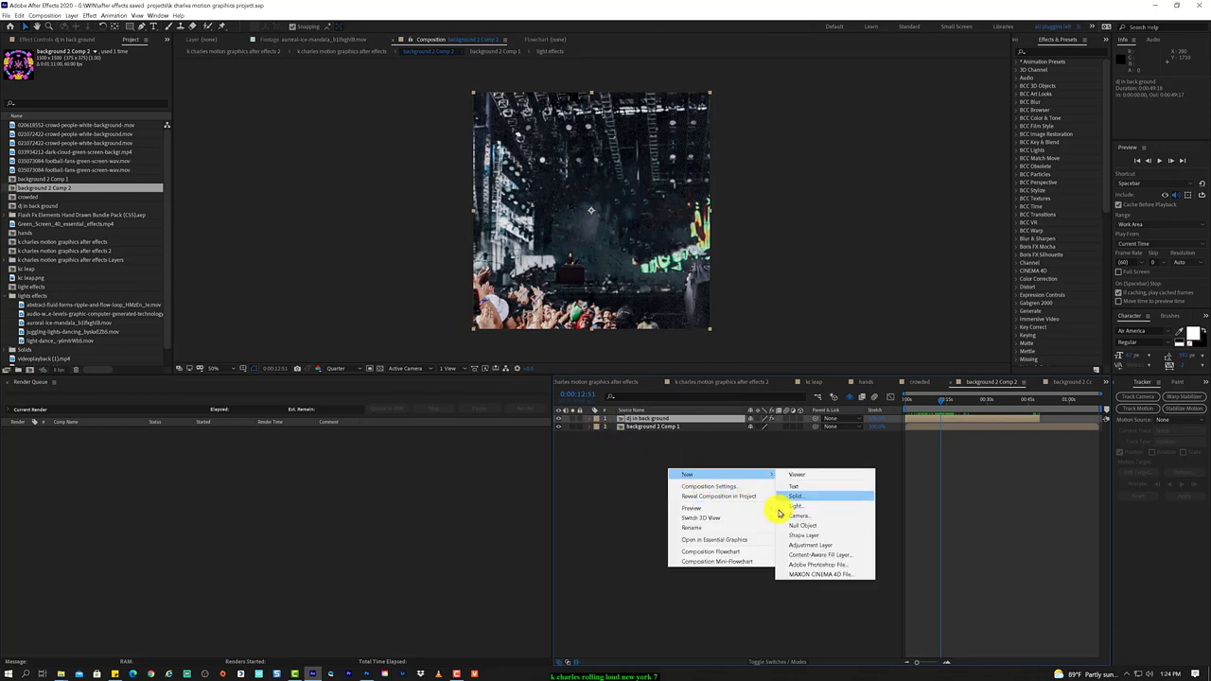
pyautogui.click(831, 527)
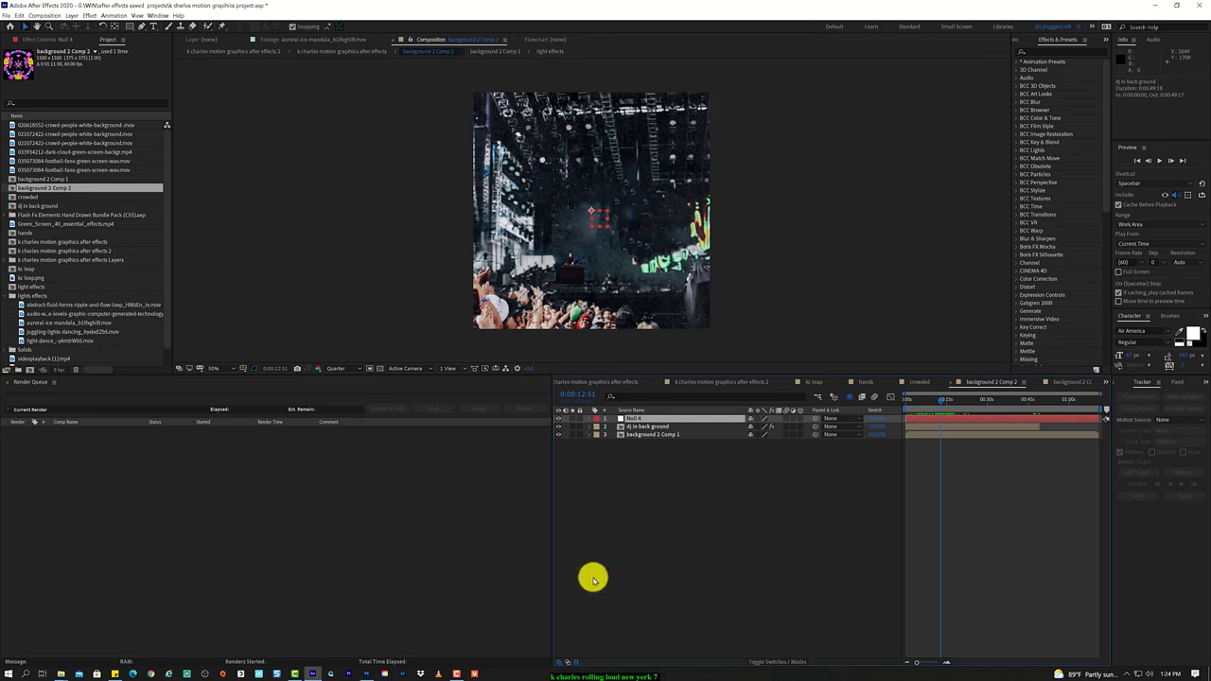
pyautogui.click(555, 559)
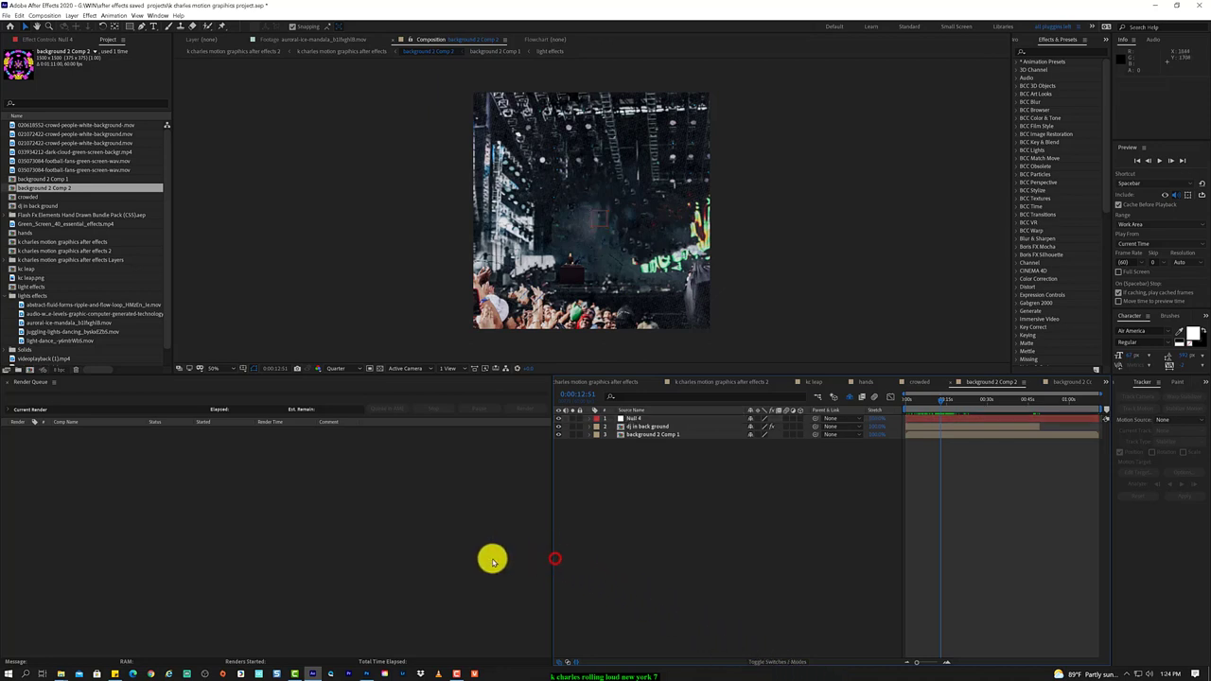
pyautogui.moveTo(552, 562); pyautogui.dragTo(225, 592)
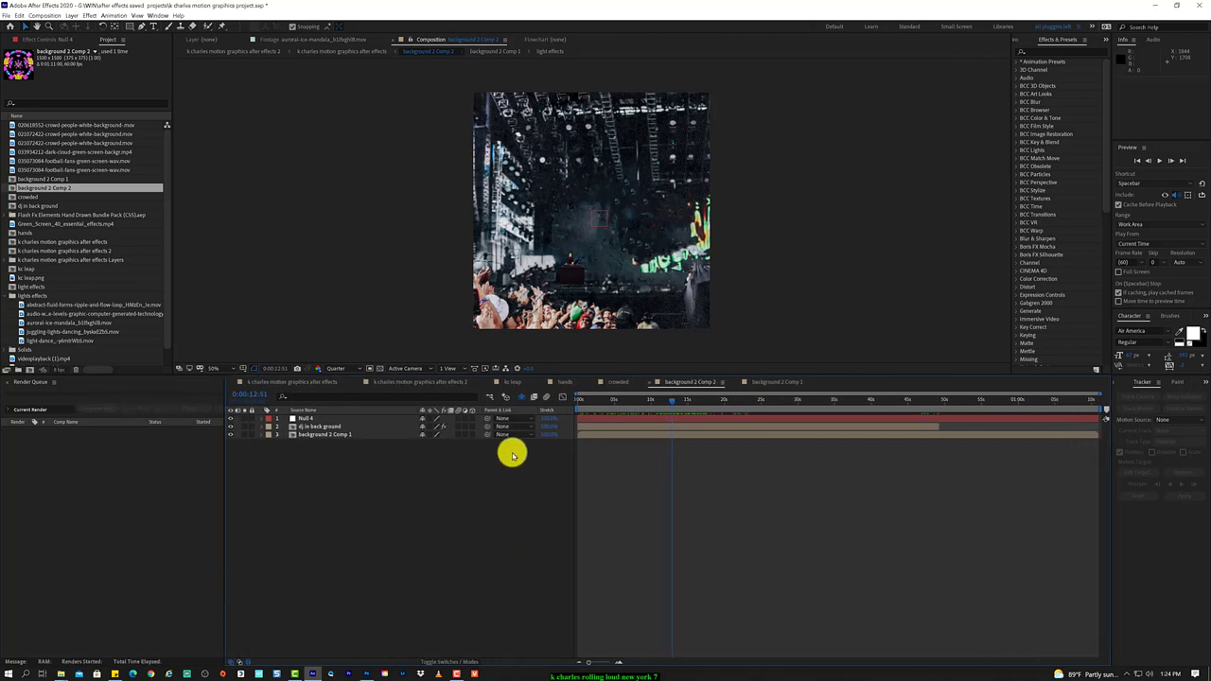
pyautogui.moveTo(616, 400)
pyautogui.mouseDown()
pyautogui.moveTo(576, 402)
pyautogui.moveTo(668, 405)
pyautogui.mouseUp()
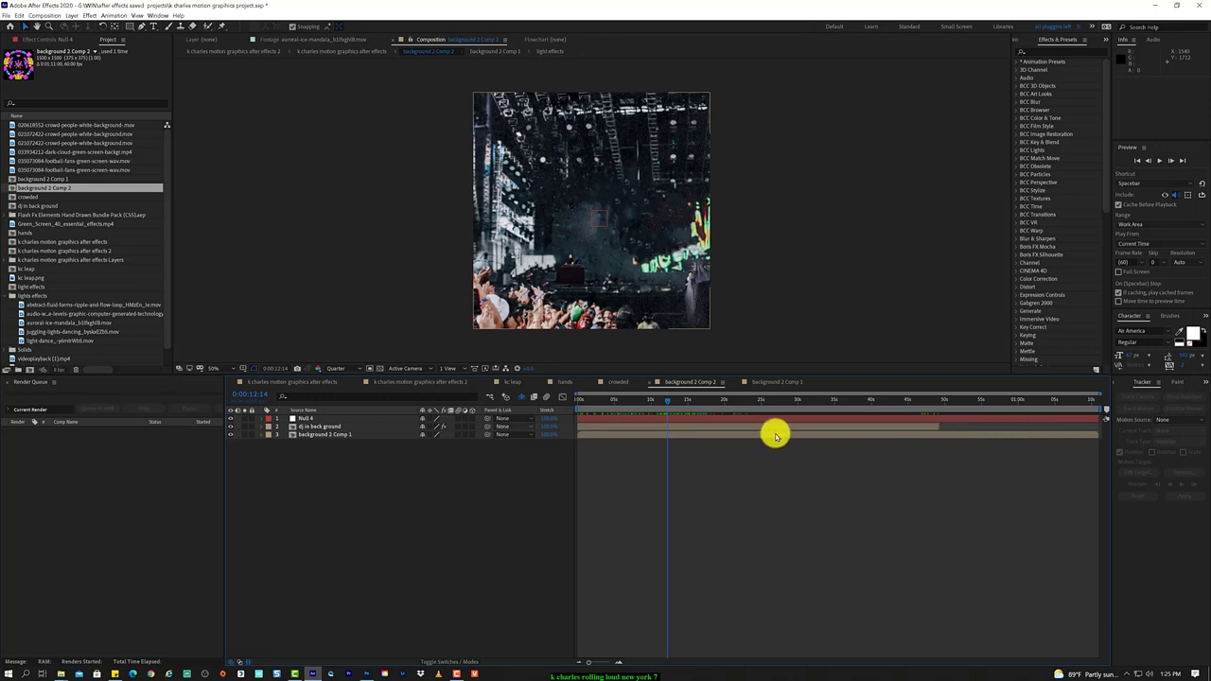
# Show Position for dj in back ground and background 2 Comp 1, scrubbing earlier frames.
pyautogui.click(343, 427)
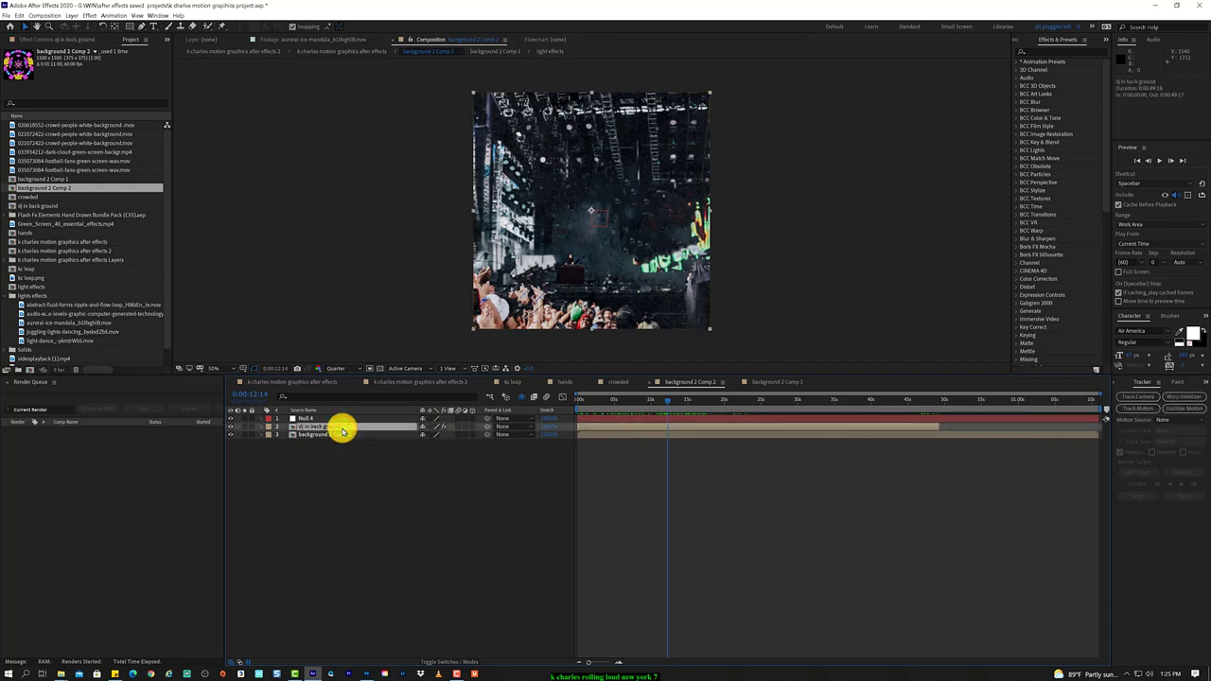
pyautogui.press('p')
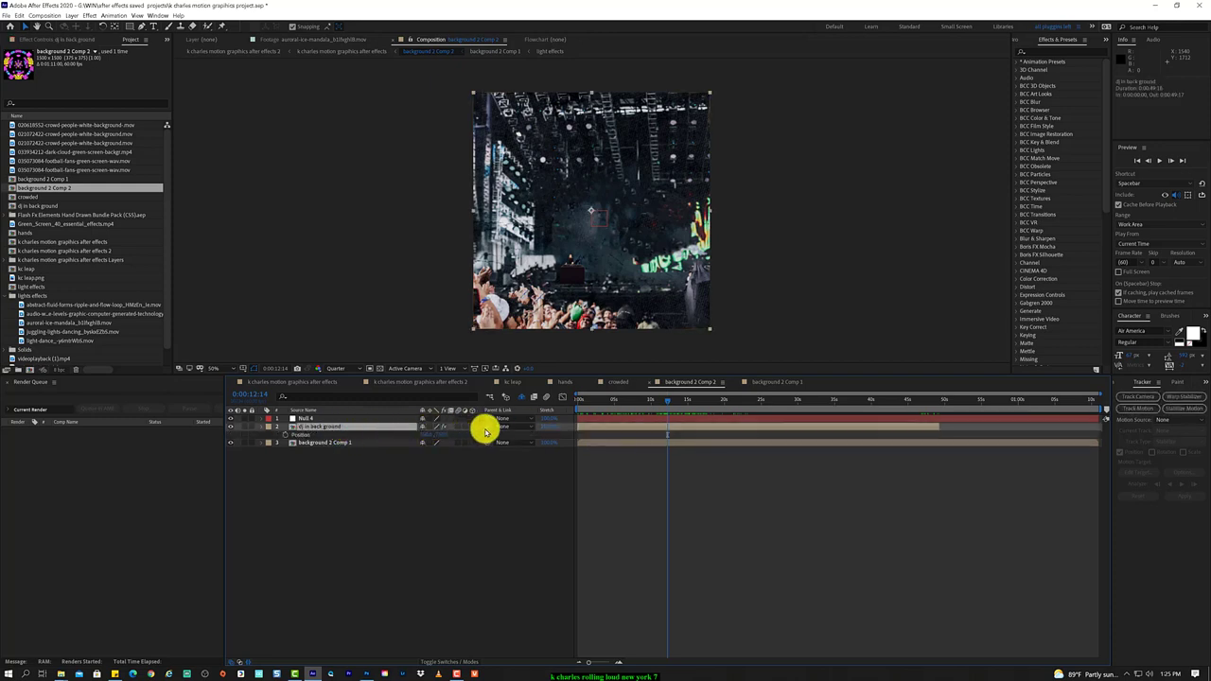
pyautogui.click(310, 445)
pyautogui.press('p')
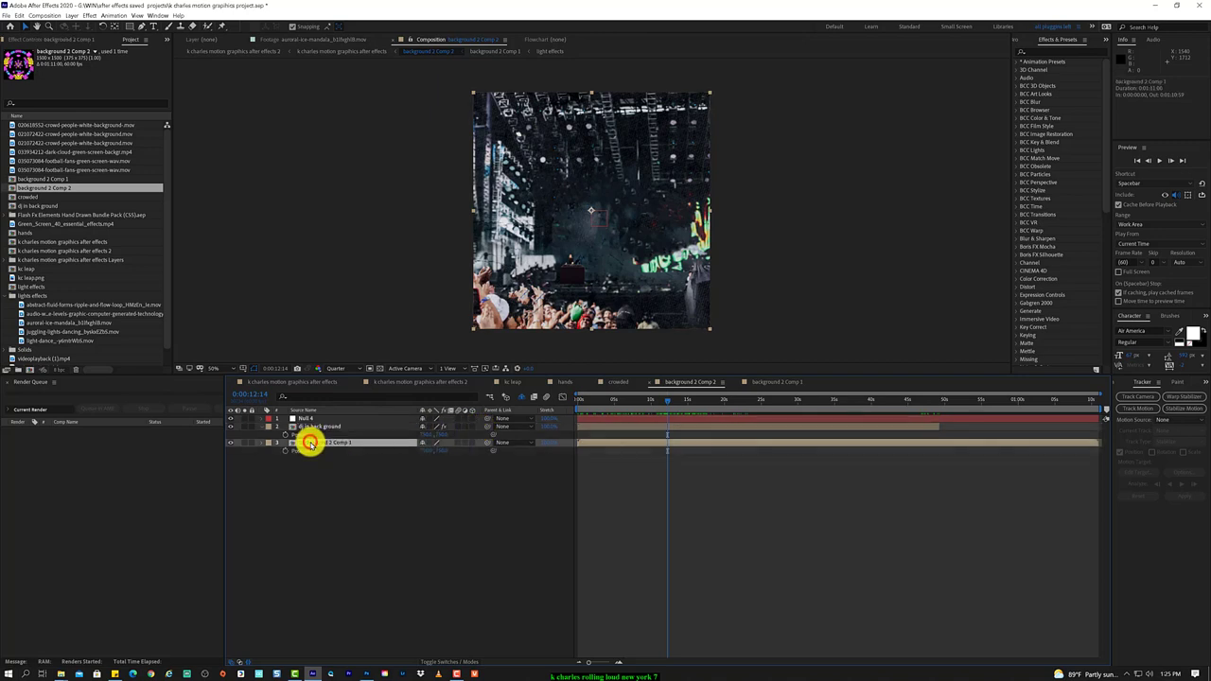
pyautogui.click(362, 455)
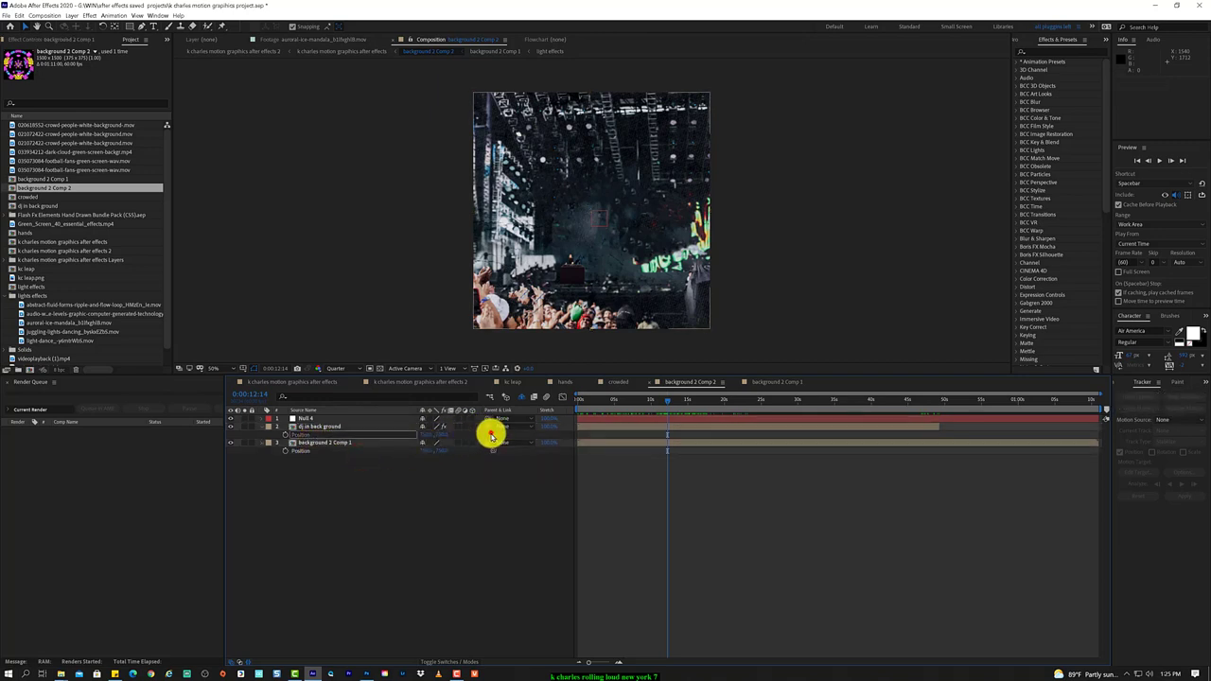
pyautogui.click(374, 451)
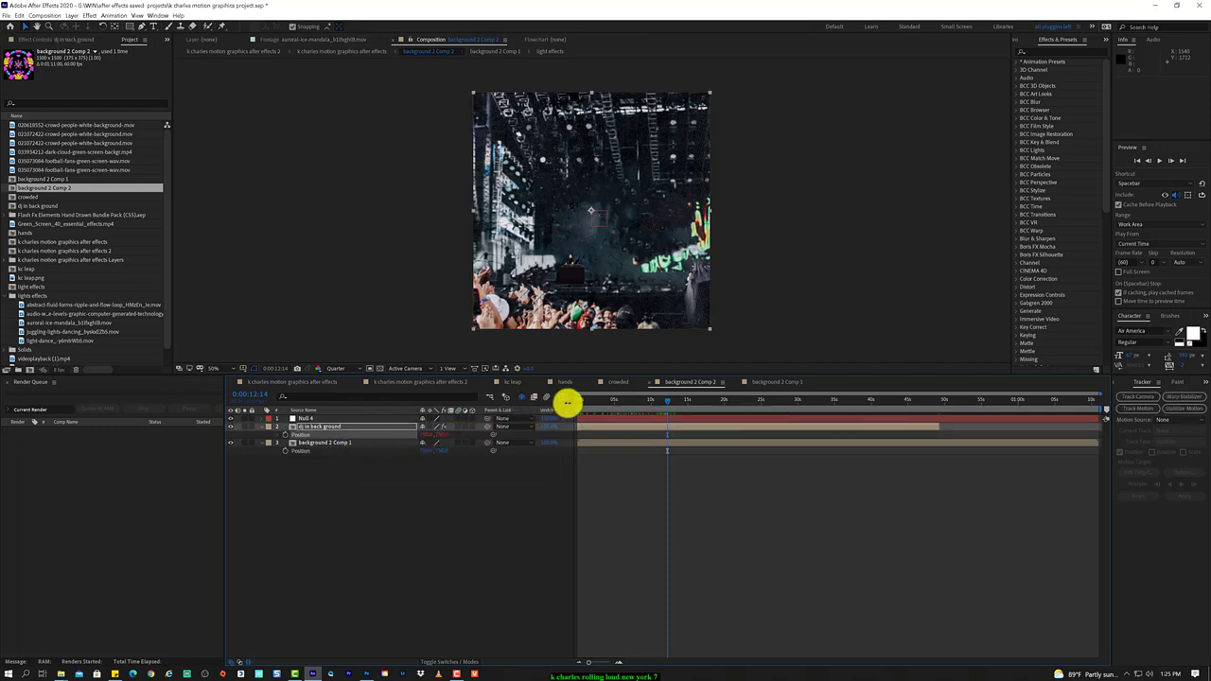
pyautogui.moveTo(587, 402)
pyautogui.mouseDown()
pyautogui.moveTo(849, 424)
pyautogui.moveTo(795, 423)
pyautogui.mouseUp()
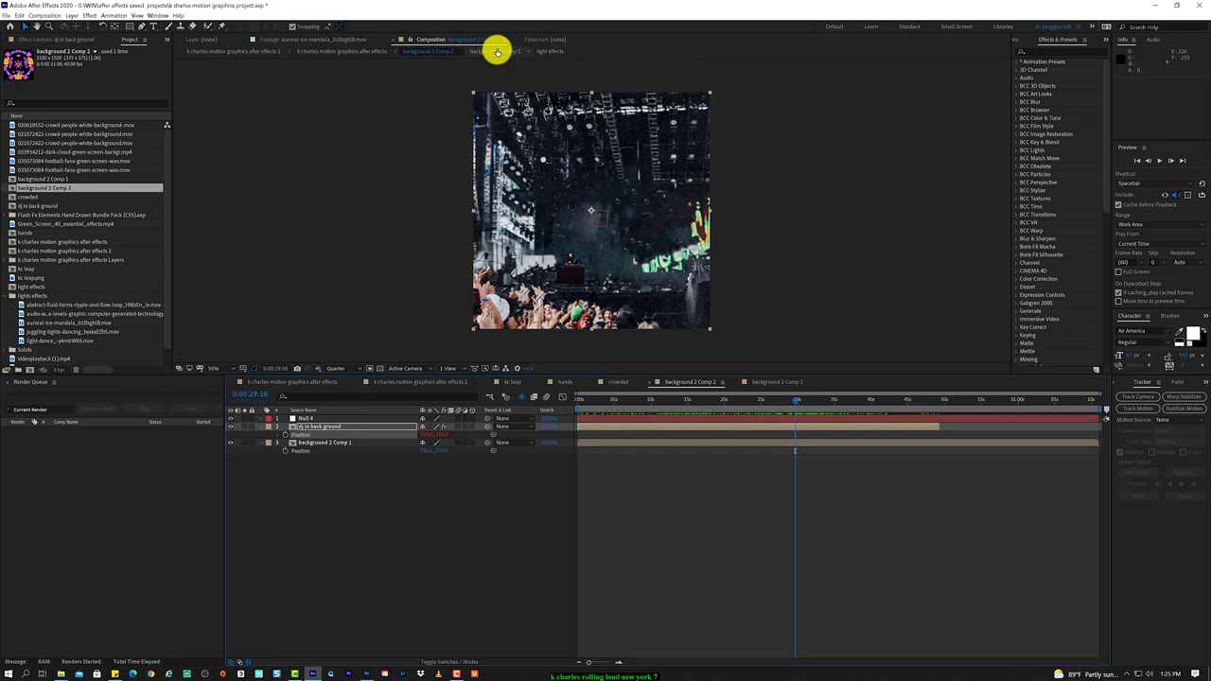
pyautogui.click(321, 443)
pyautogui.moveTo(651, 399); pyautogui.dragTo(701, 399)
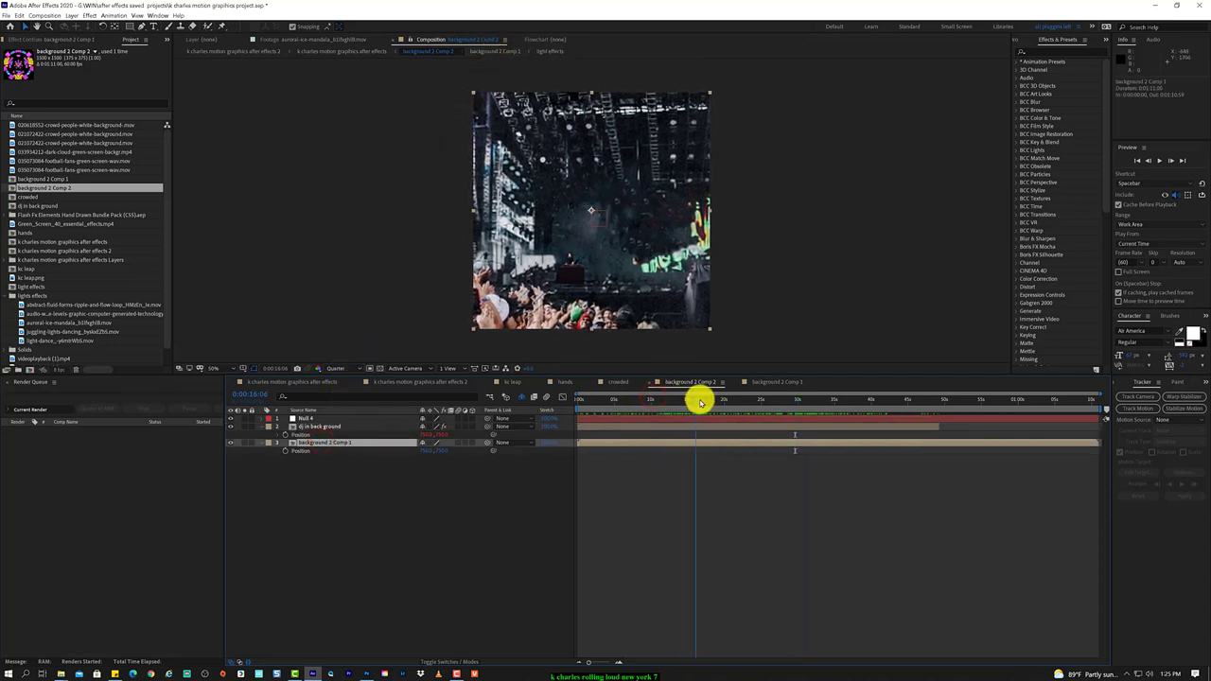
pyautogui.click(347, 445)
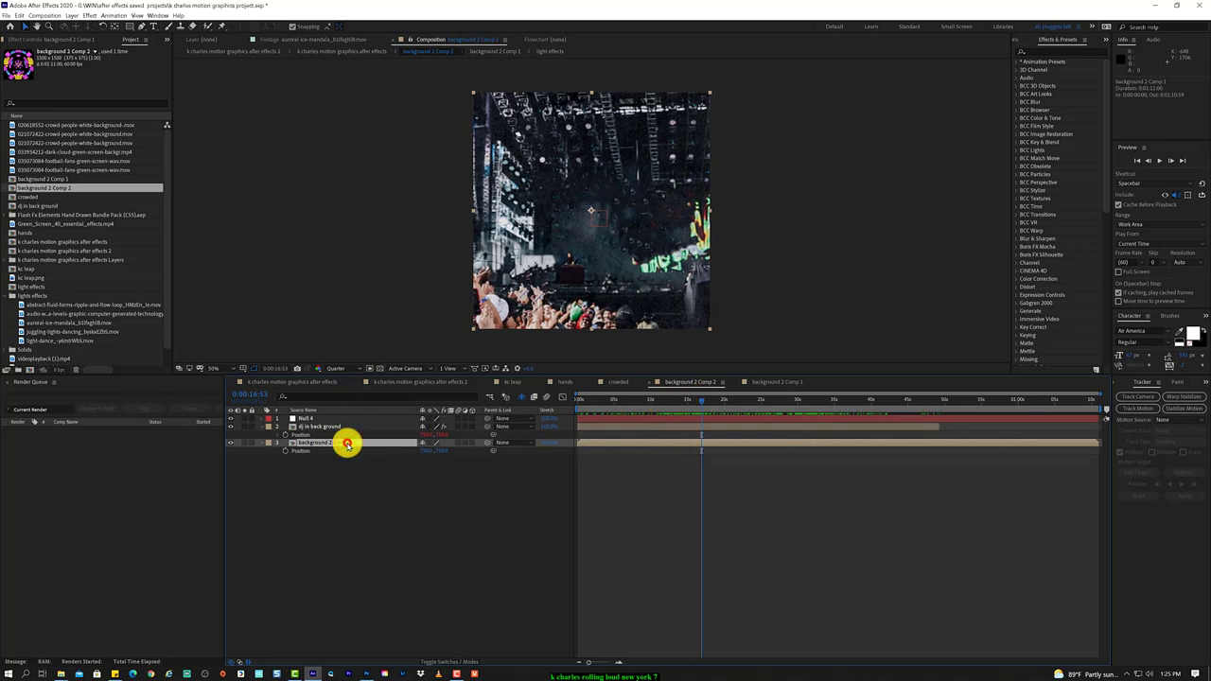
# Open background 2 Comp 1 and preview its later frames.
pyautogui.doubleClick(347, 445)
pyautogui.click(669, 401)
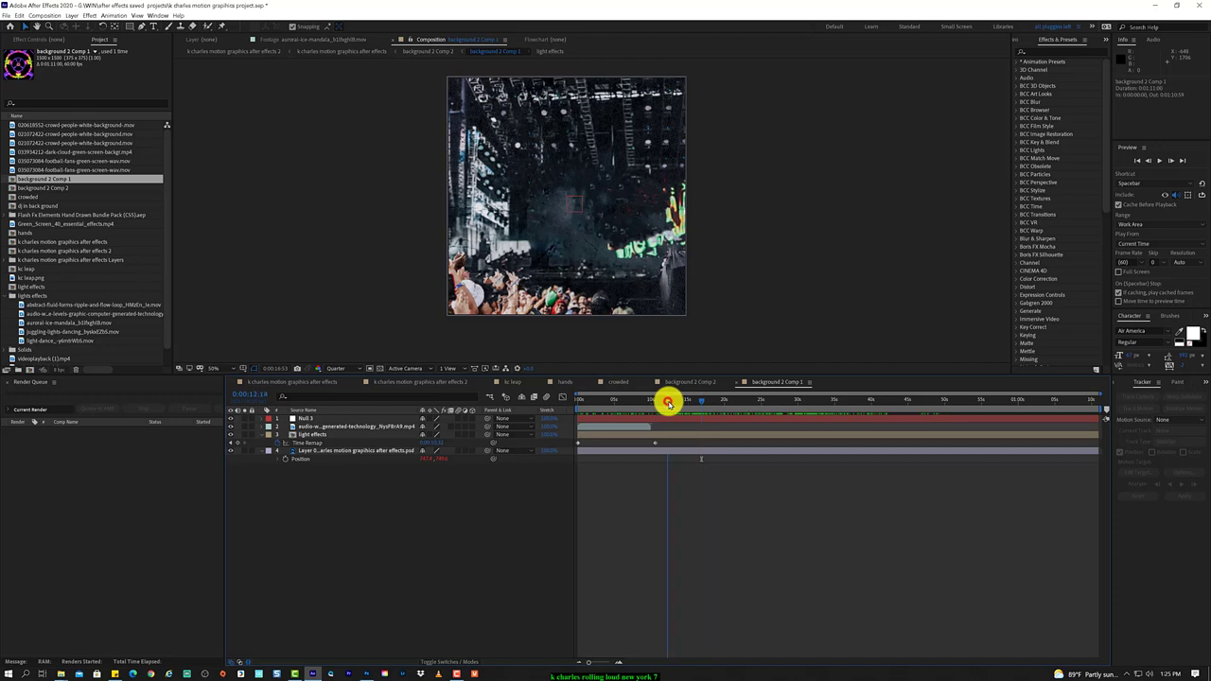
pyautogui.moveTo(668, 401)
pyautogui.mouseDown()
pyautogui.moveTo(761, 409)
pyautogui.moveTo(607, 404)
pyautogui.moveTo(678, 404)
pyautogui.mouseUp()
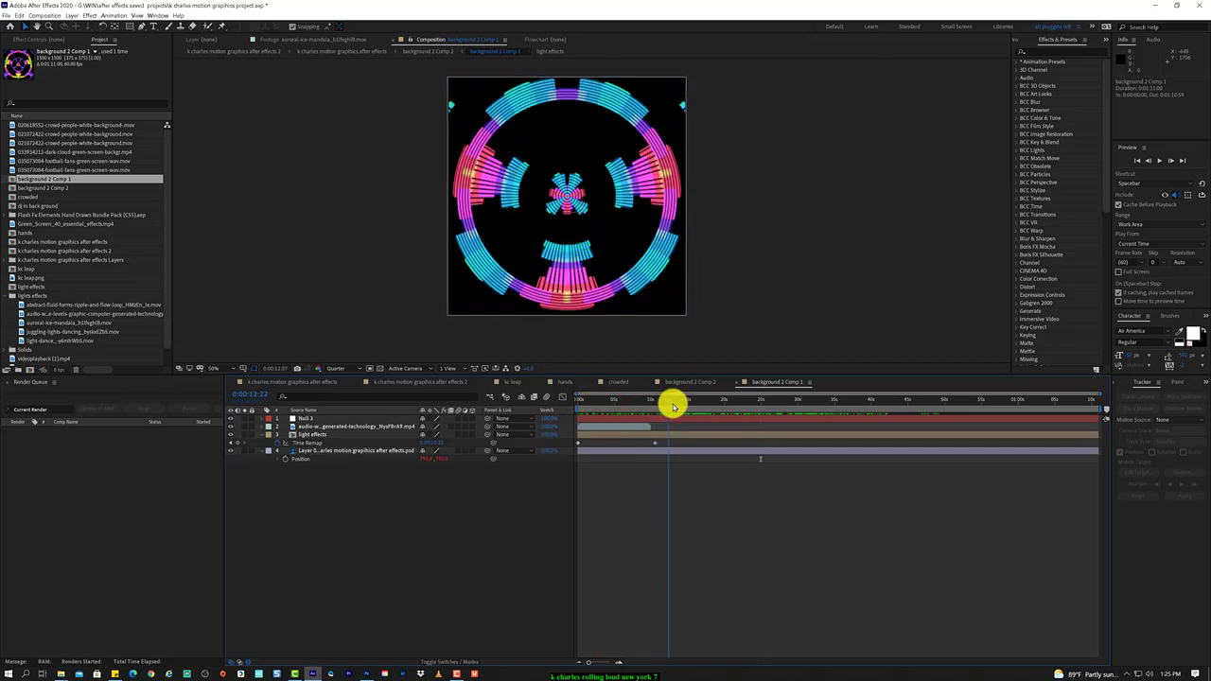
# Open the light effects precomp and preview the red light footage up to about 3 seconds.
pyautogui.click(334, 435)
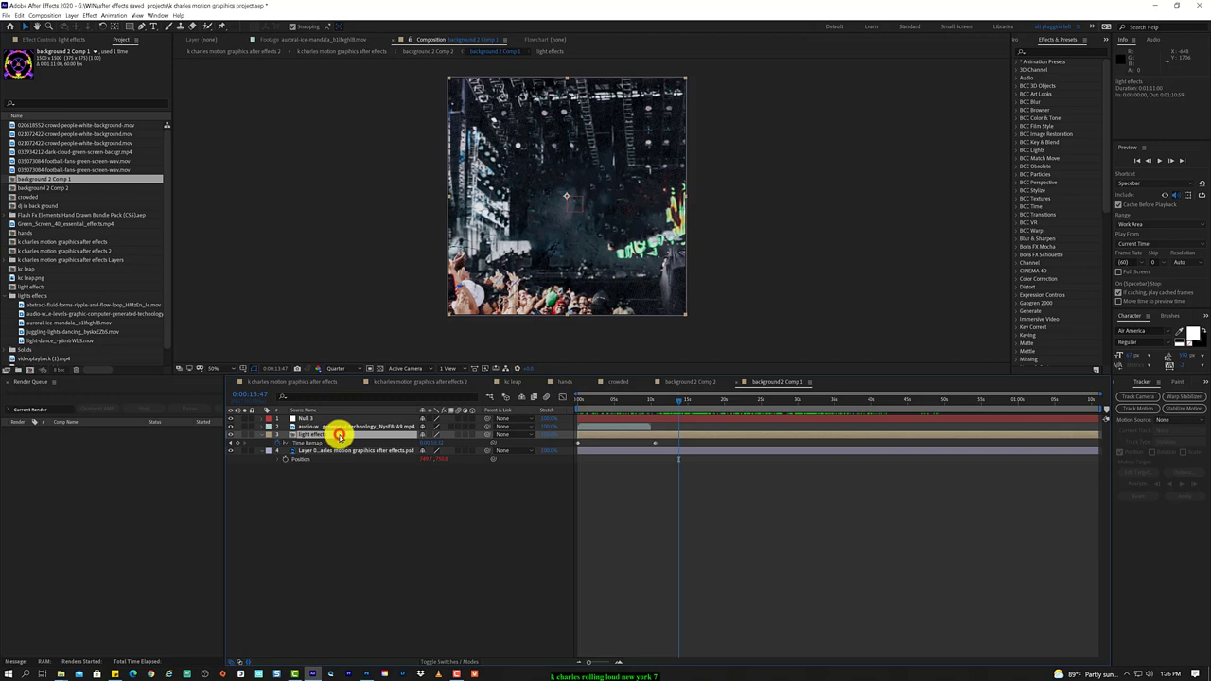
pyautogui.doubleClick(339, 435)
pyautogui.click(587, 398)
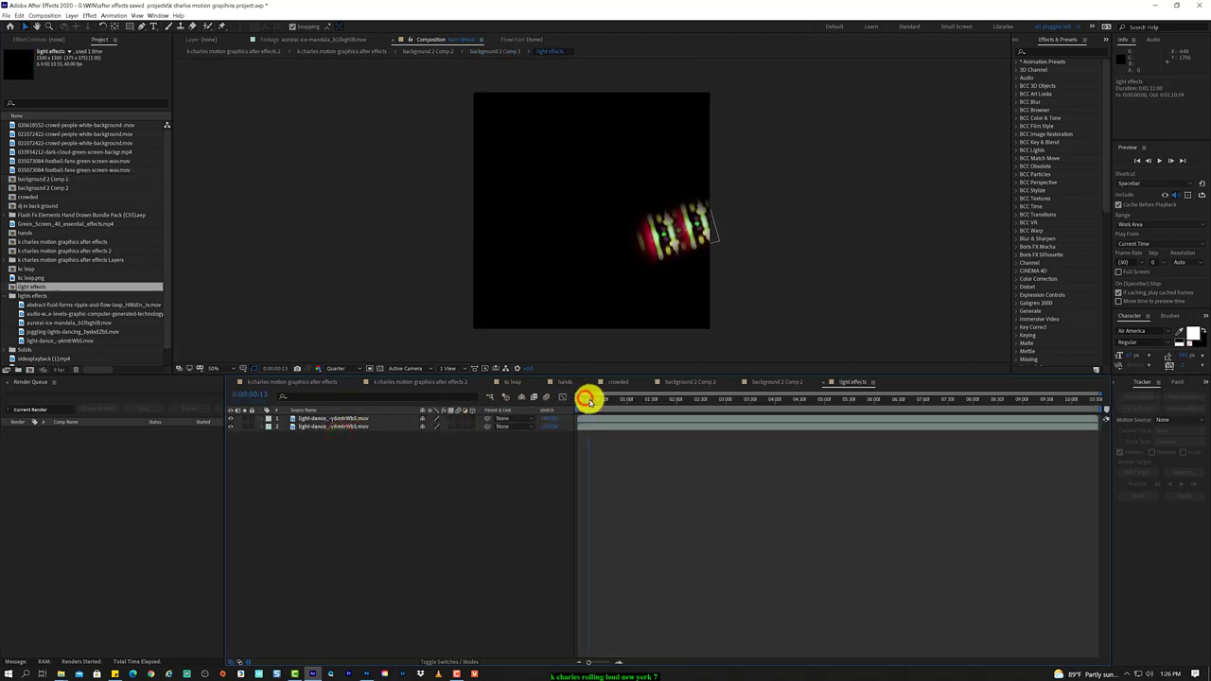
pyautogui.moveTo(588, 399)
pyautogui.mouseDown()
pyautogui.moveTo(736, 410)
pyautogui.moveTo(898, 374)
pyautogui.mouseUp()
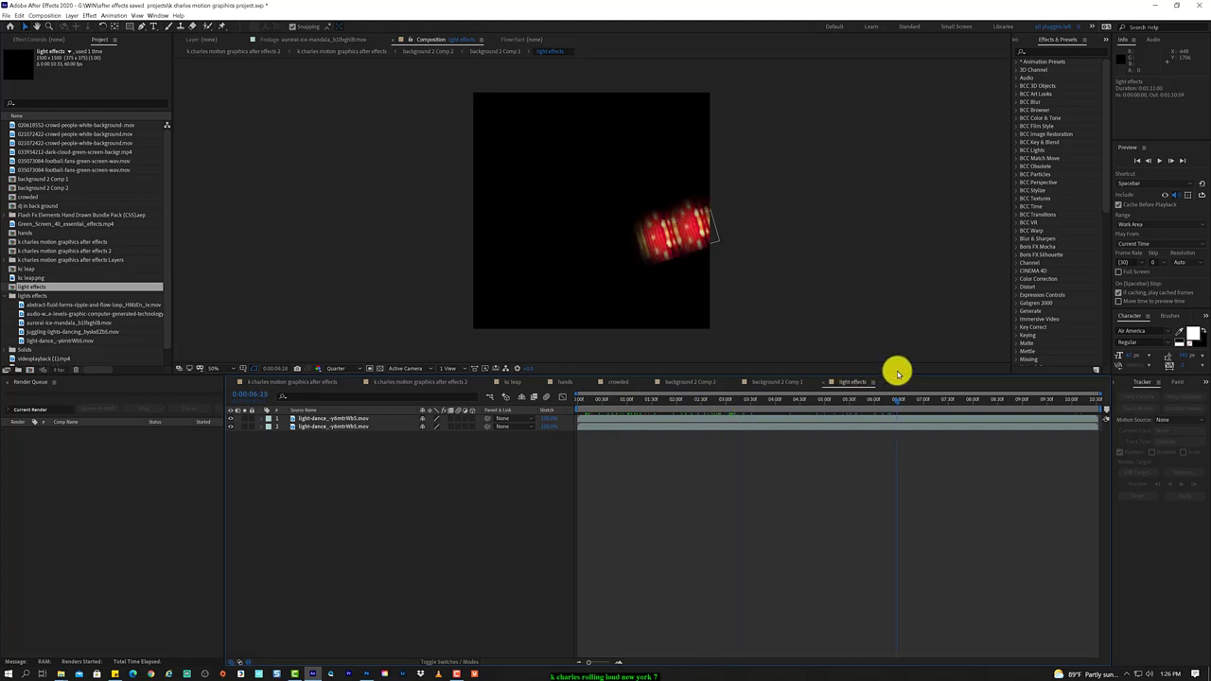
pyautogui.click(776, 381)
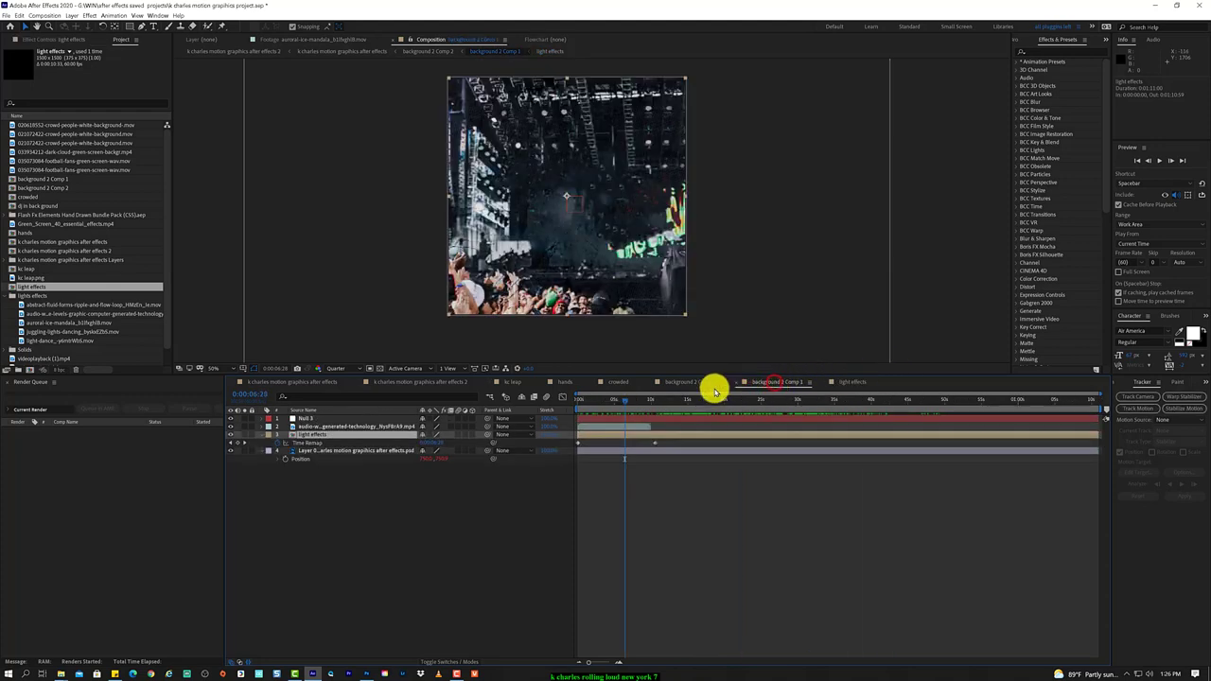
pyautogui.moveTo(715, 391)
pyautogui.mouseDown()
pyautogui.moveTo(560, 417)
pyautogui.moveTo(714, 408)
pyautogui.mouseUp()
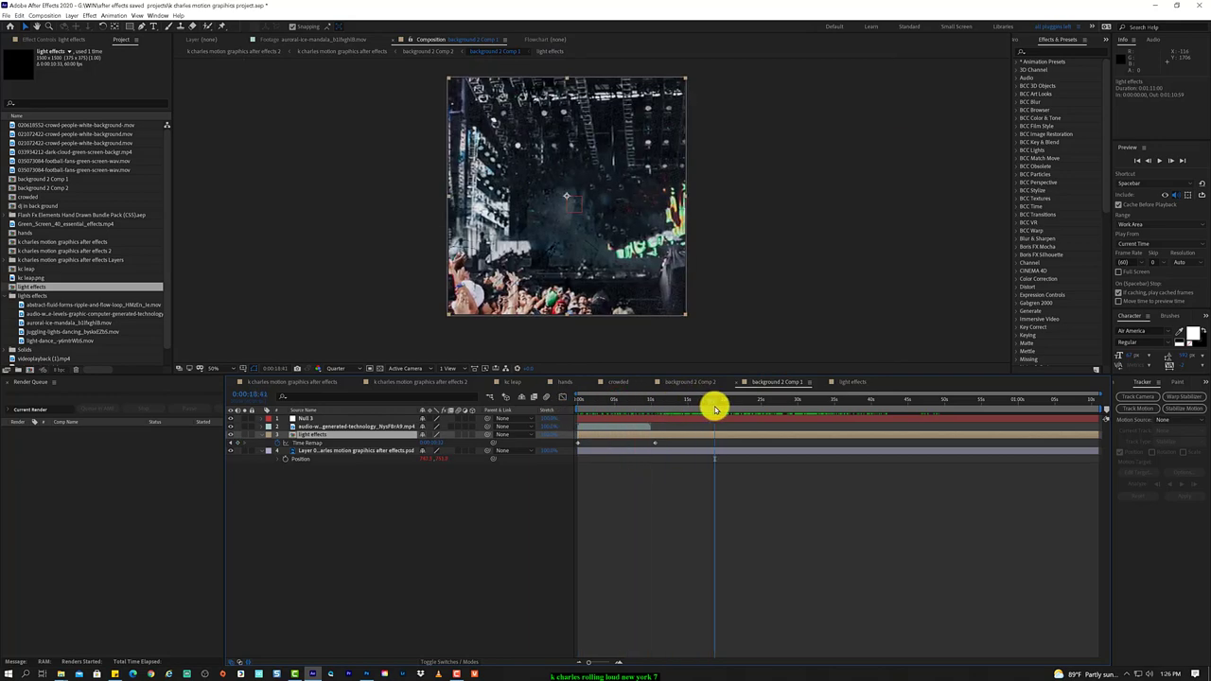
pyautogui.moveTo(617, 427); pyautogui.dragTo(764, 433)
pyautogui.moveTo(605, 398); pyautogui.dragTo(652, 405)
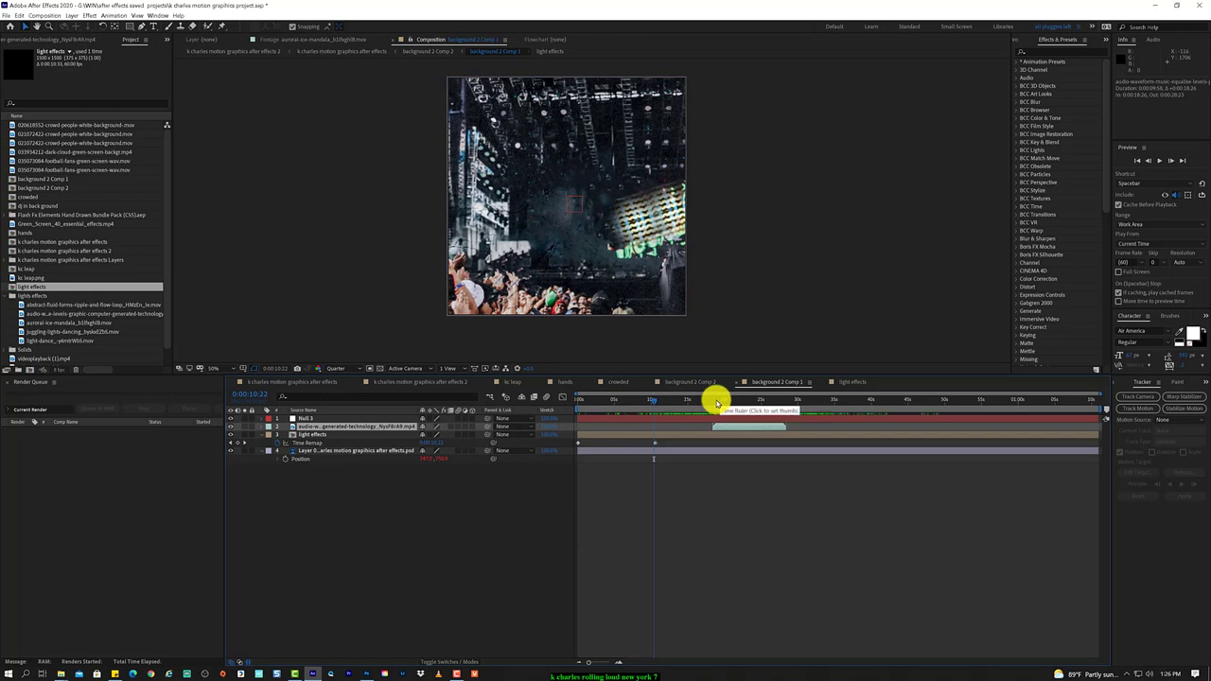
pyautogui.moveTo(716, 401); pyautogui.dragTo(648, 399)
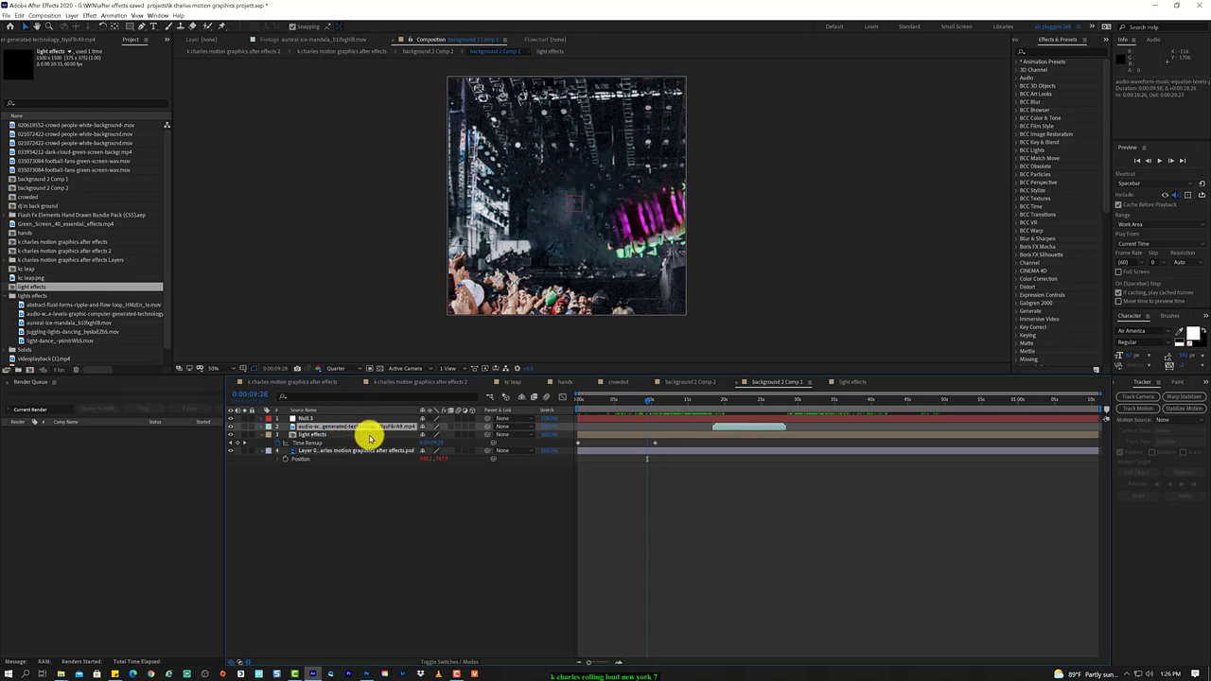
pyautogui.click(370, 436)
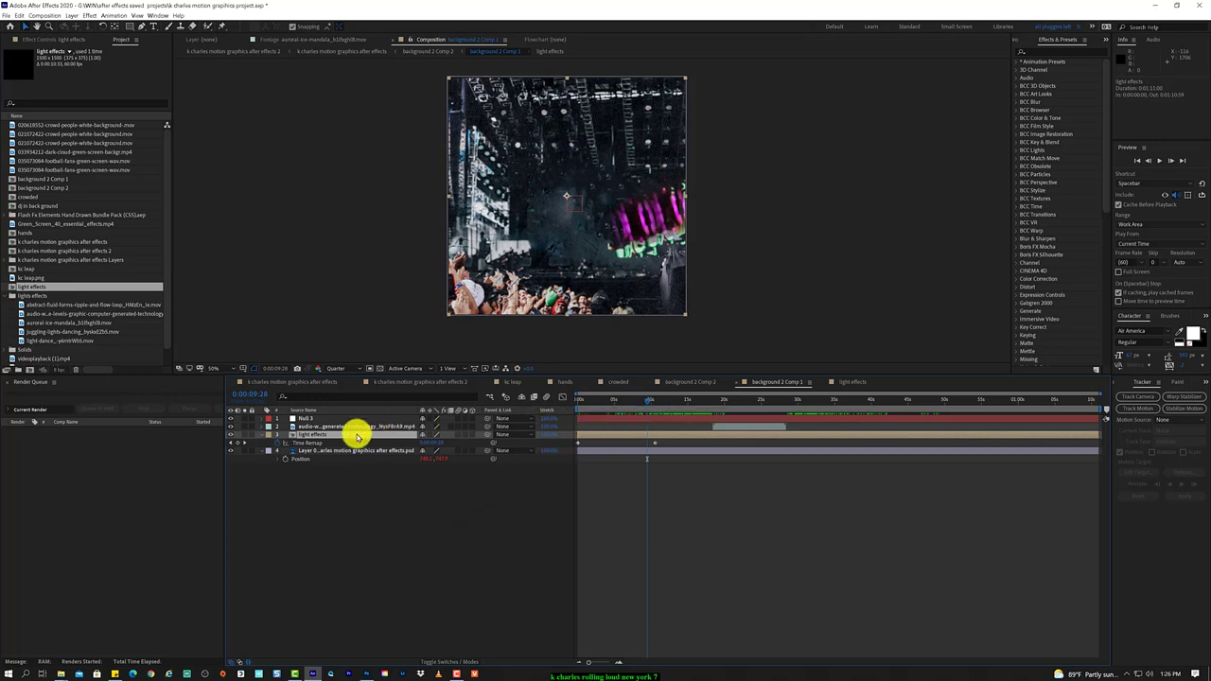
pyautogui.moveTo(651, 401)
pyautogui.mouseDown()
pyautogui.moveTo(662, 402)
pyautogui.moveTo(642, 399)
pyautogui.mouseUp()
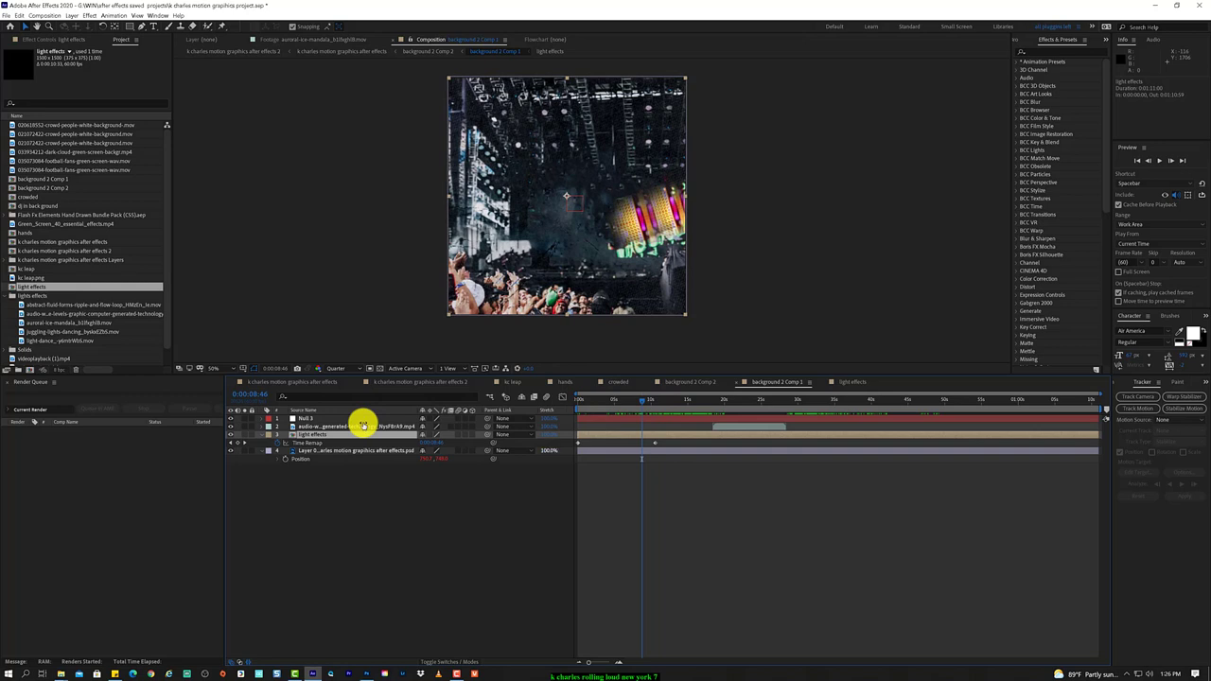
# Scale up the audio-waveform mandala and drag it to the centre of the crowd footage.
pyautogui.click(716, 400)
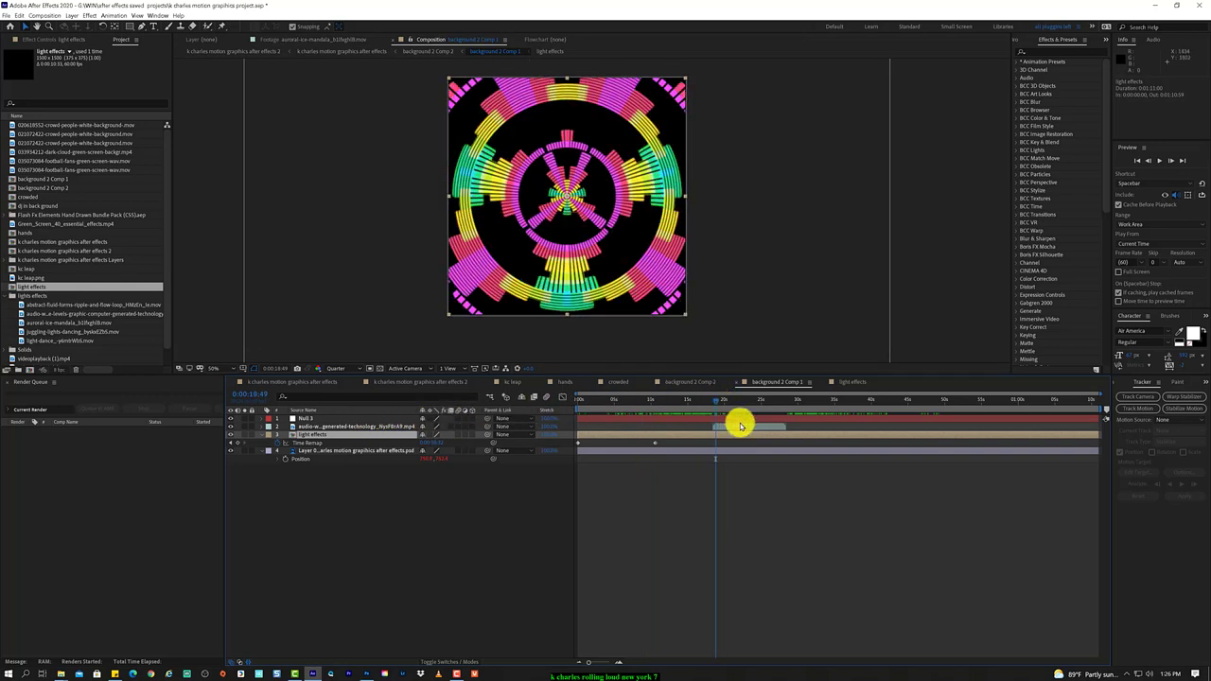
pyautogui.click(741, 427)
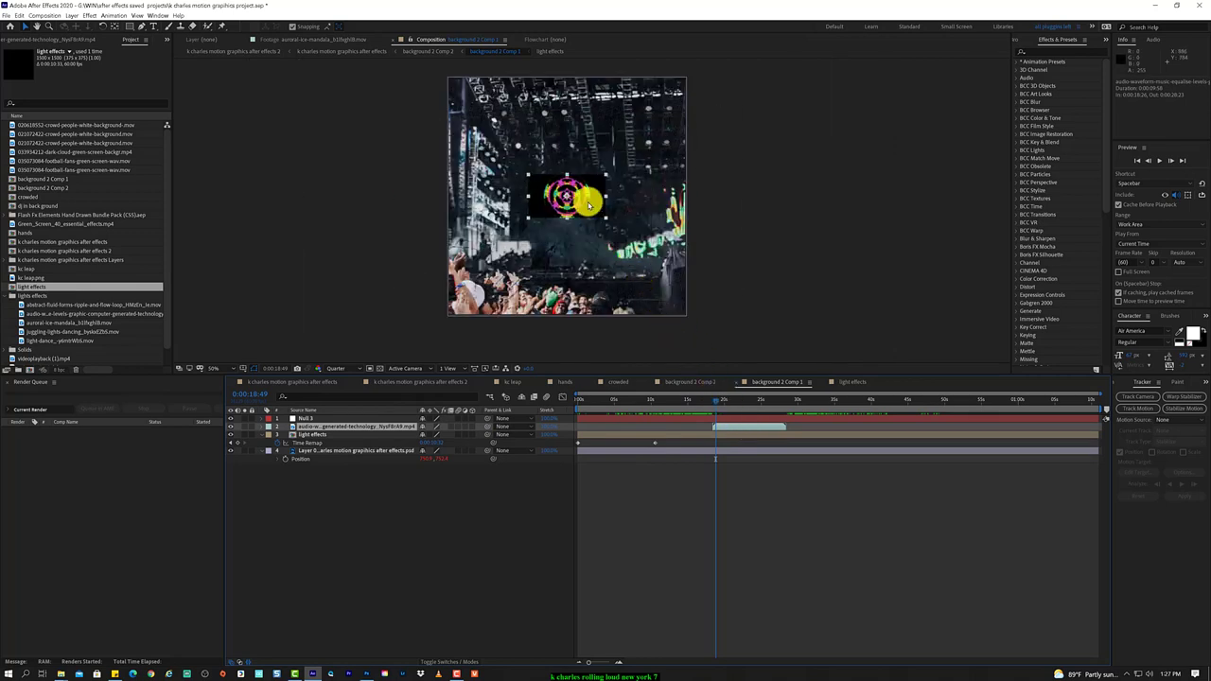
pyautogui.hotkey('ctrl', 'z')
pyautogui.hotkey('ctrl', 'z')
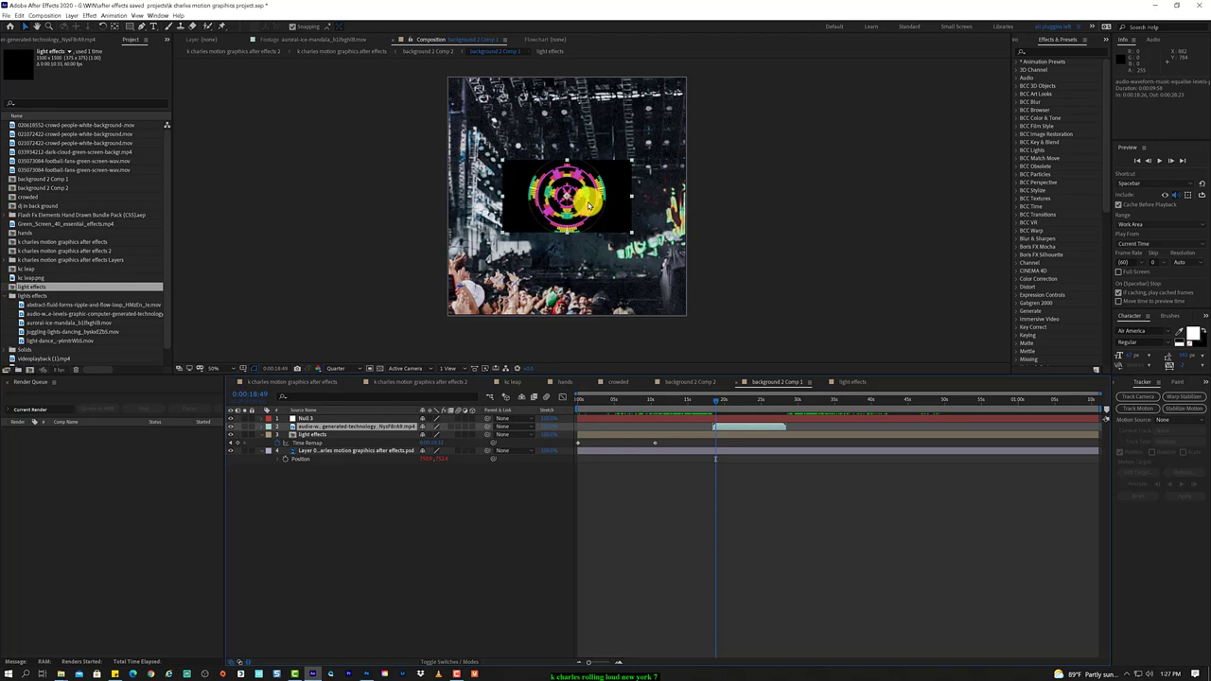
pyautogui.moveTo(589, 207)
pyautogui.mouseDown()
pyautogui.moveTo(593, 224)
pyautogui.moveTo(610, 218)
pyautogui.mouseUp()
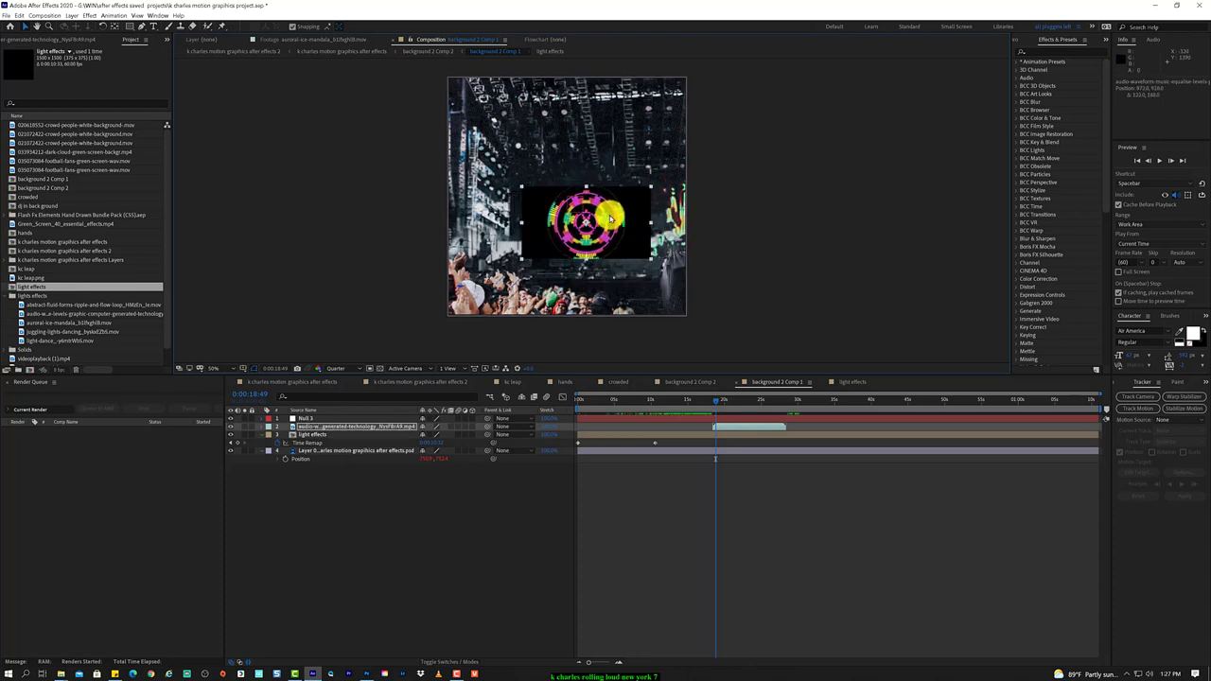
pyautogui.click(336, 428)
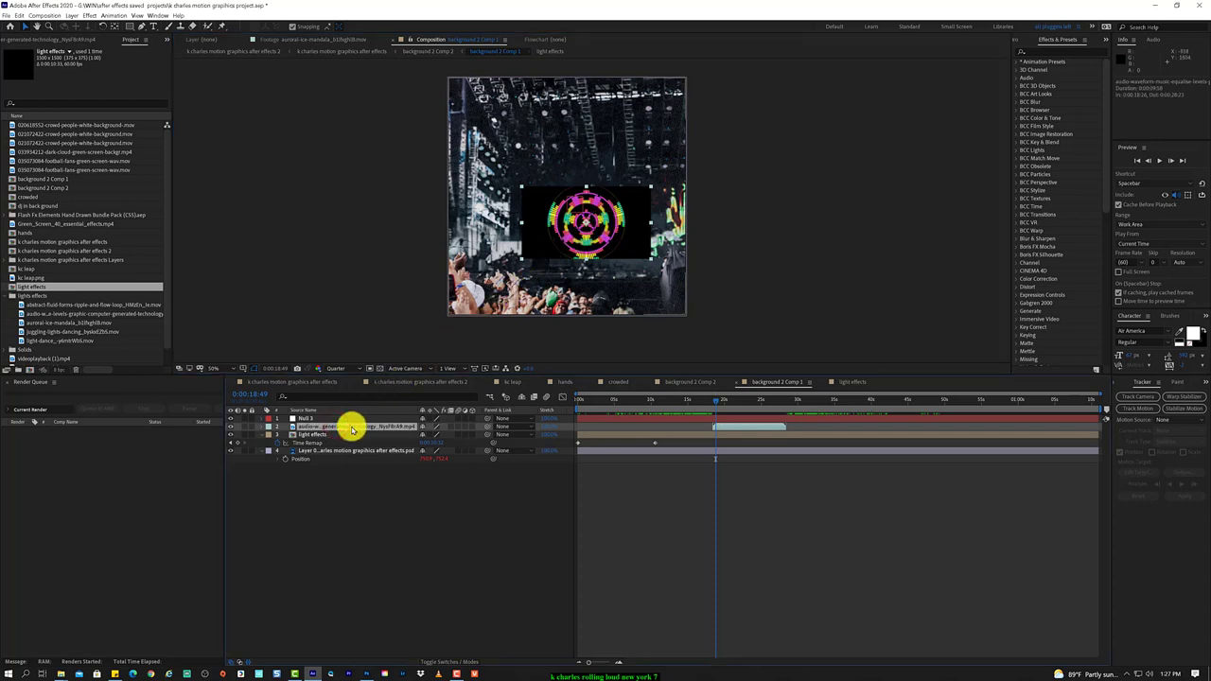
pyautogui.click(1070, 52)
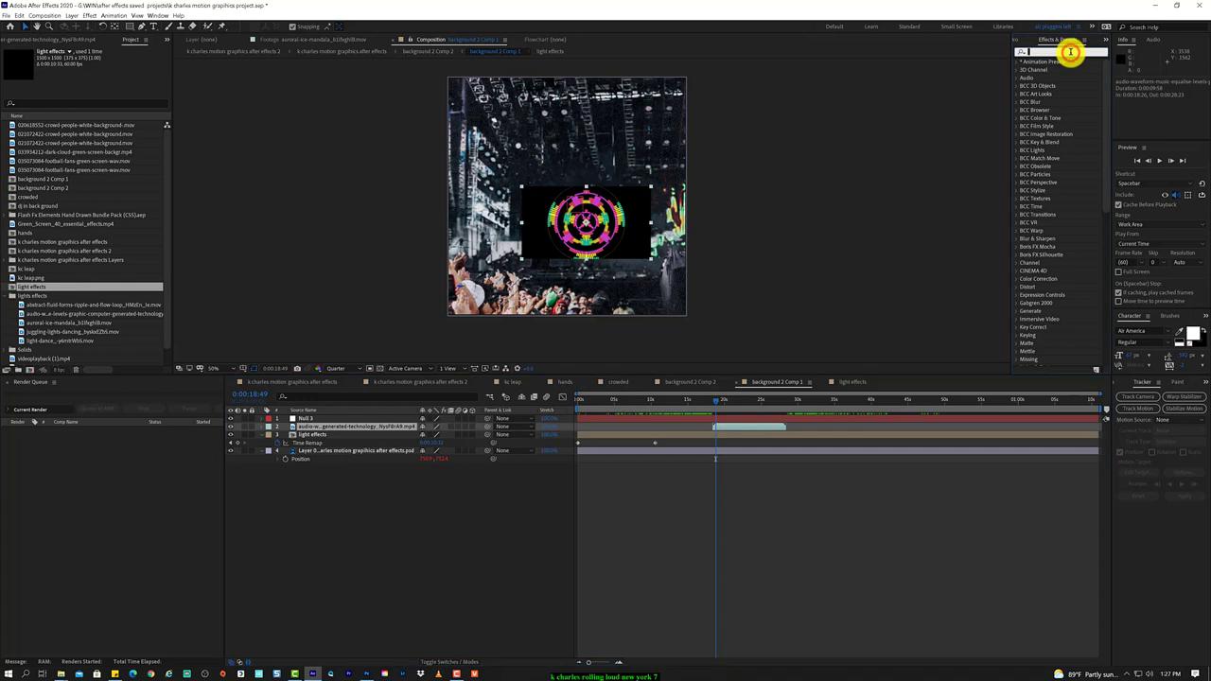
# Search 'matte' and drop Sapphire S_MatteOps onto the audio-waveform layer.
pyautogui.write('matte')
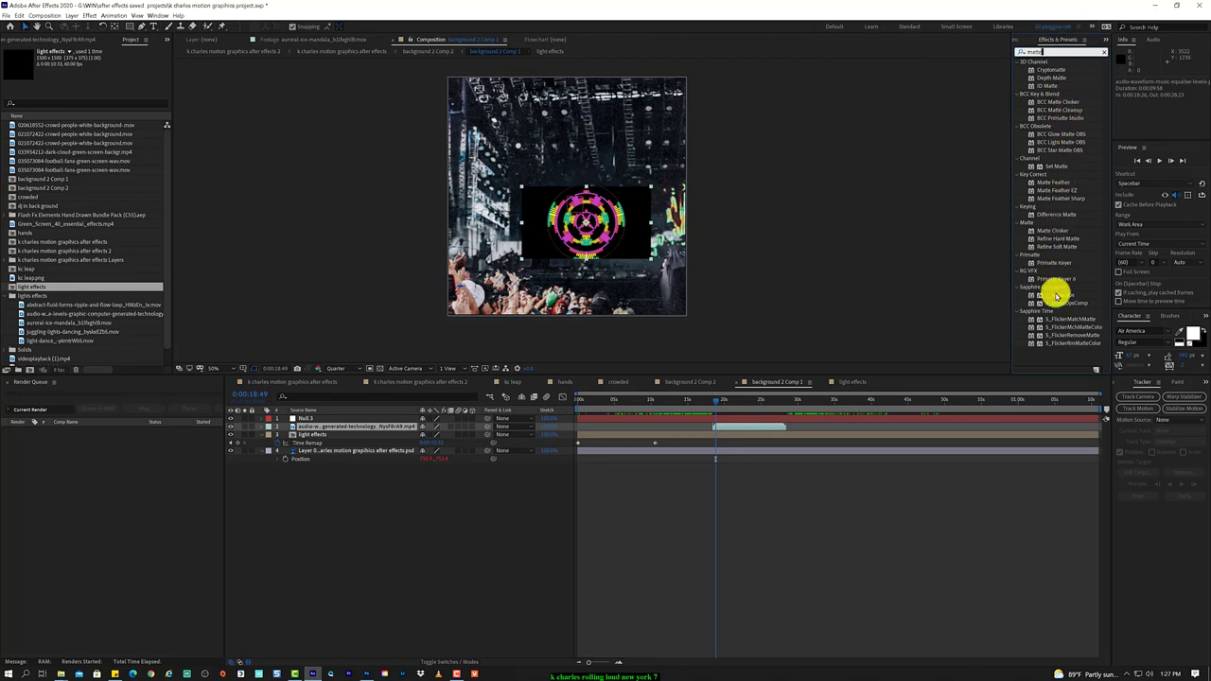
pyautogui.click(1057, 296)
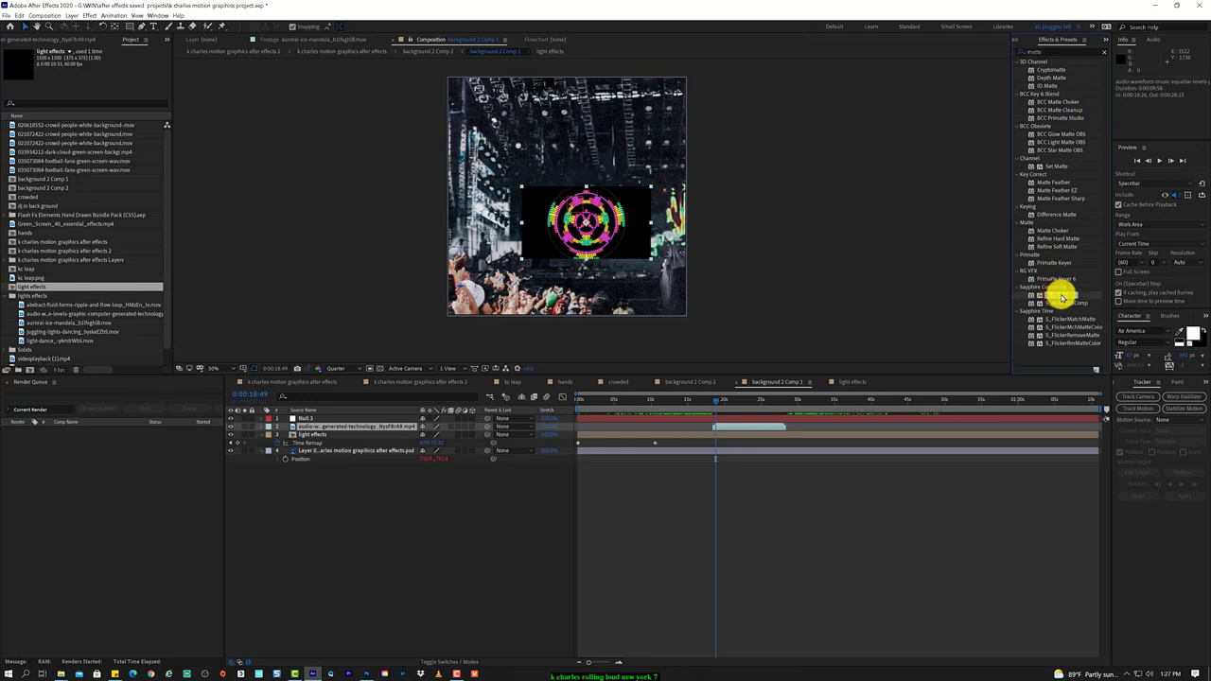
pyautogui.moveTo(1062, 296); pyautogui.dragTo(593, 234)
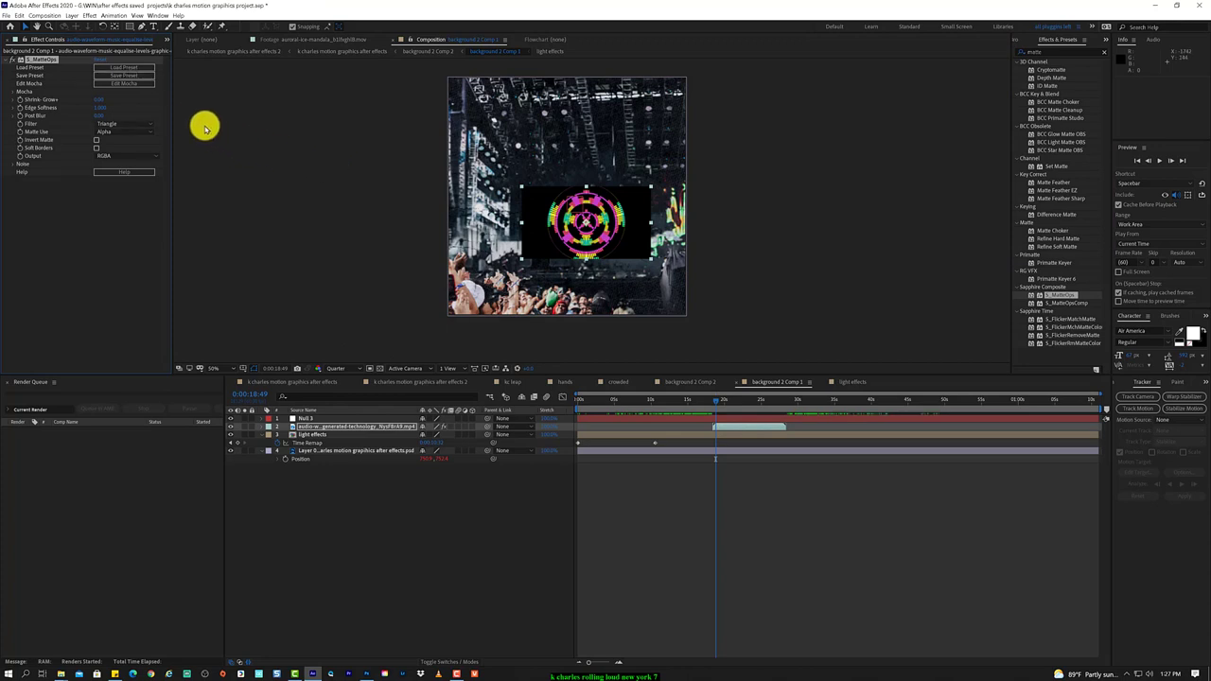
pyautogui.click(134, 72)
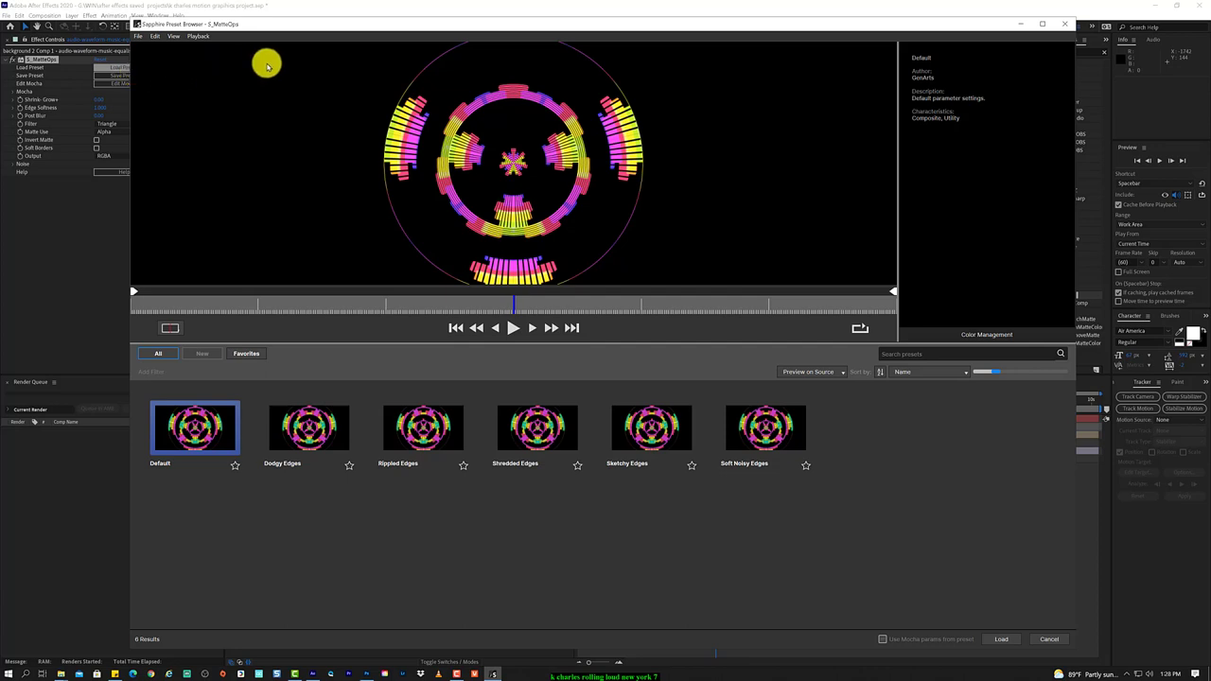
pyautogui.click(1066, 23)
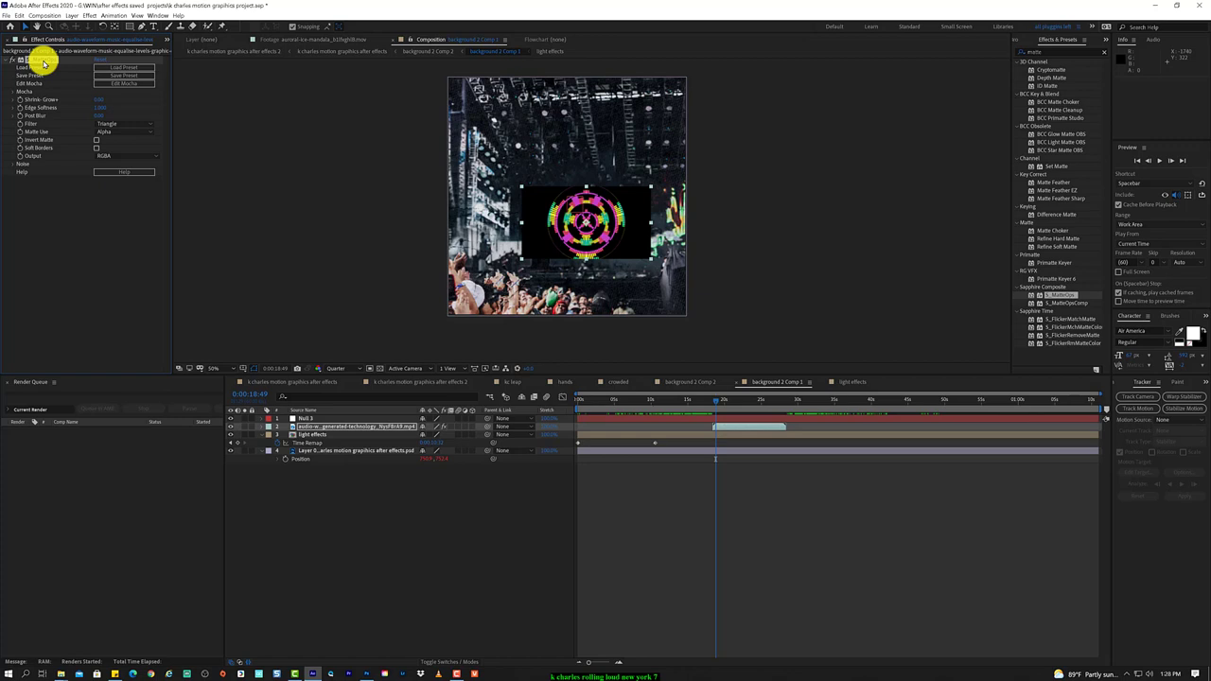
# Delete S_MatteOps from the audio-waveform layer and scrub to check the mandala.
pyautogui.click(374, 427)
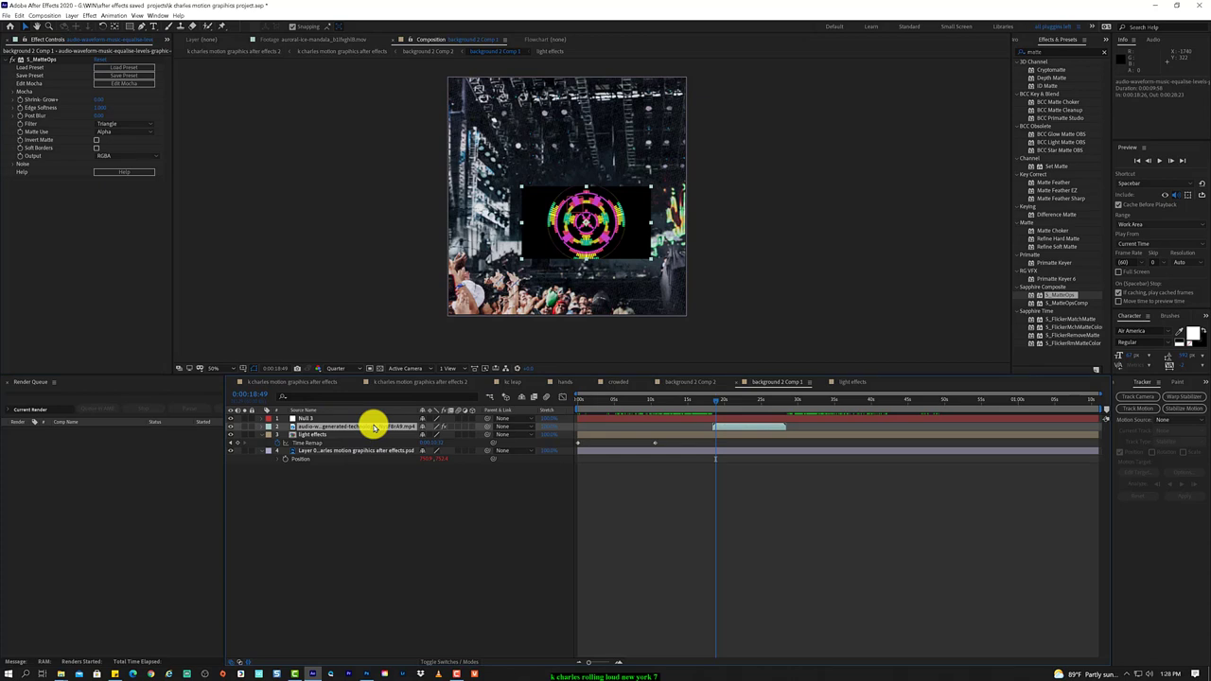
pyautogui.hotkey('ctrl', 'z')
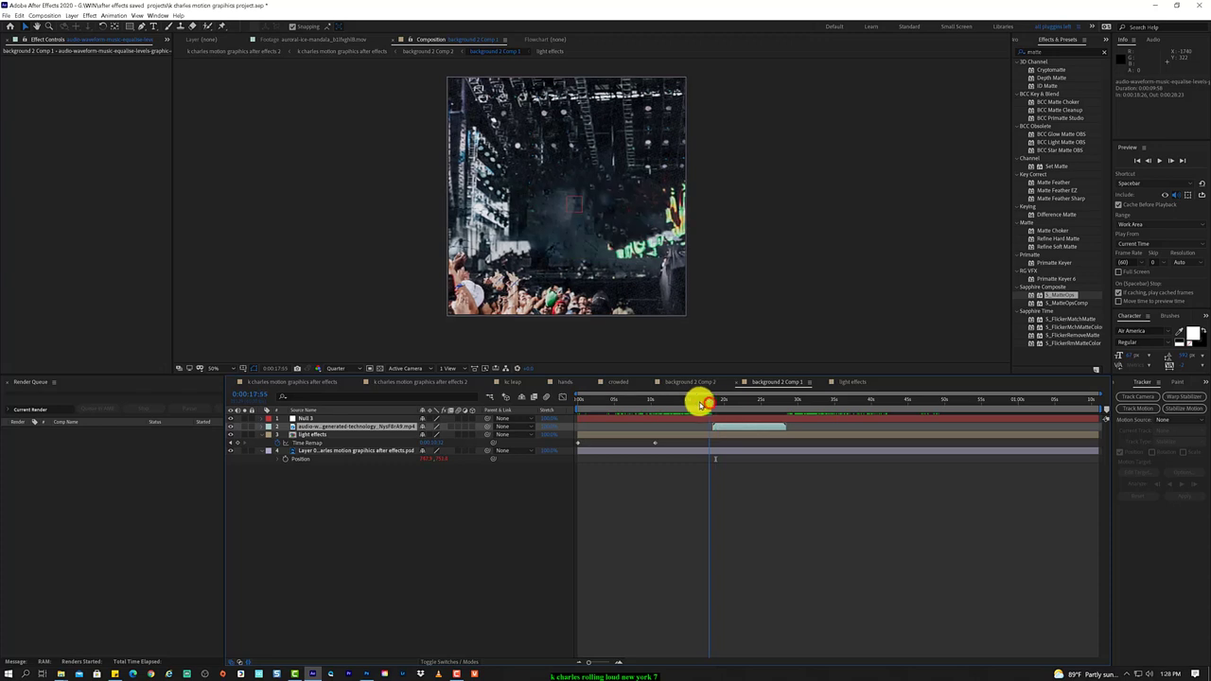
pyautogui.moveTo(711, 406)
pyautogui.mouseDown()
pyautogui.moveTo(671, 405)
pyautogui.moveTo(730, 401)
pyautogui.mouseUp()
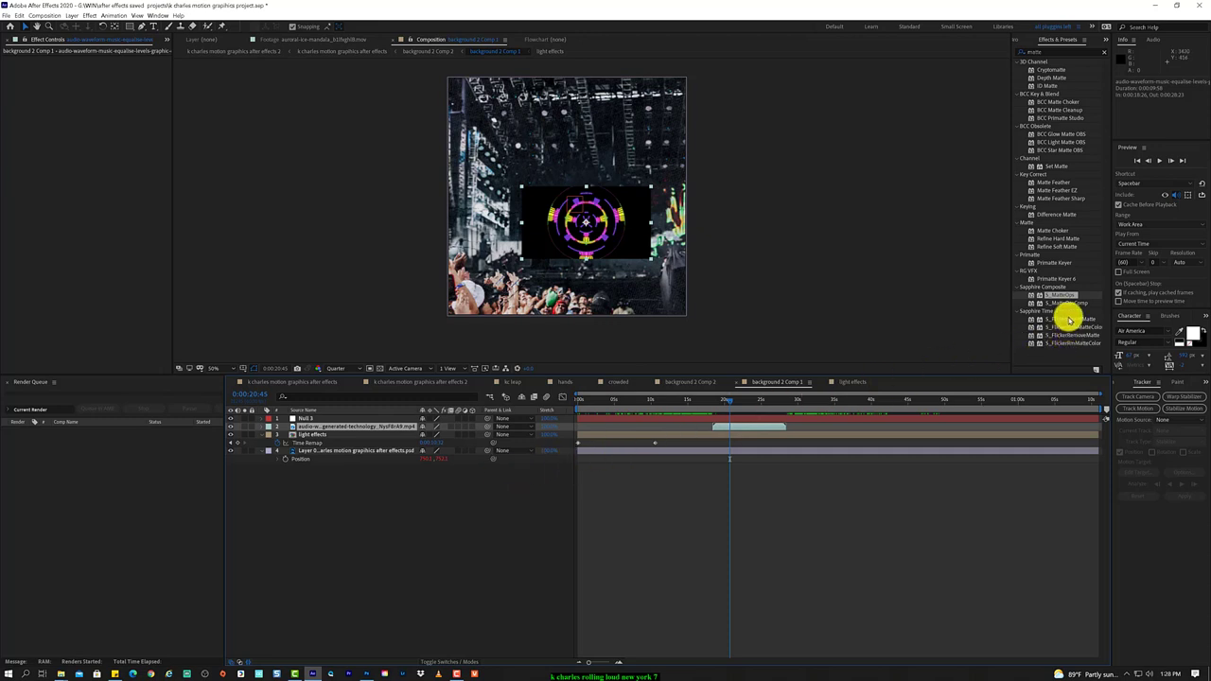
pyautogui.click(1075, 239)
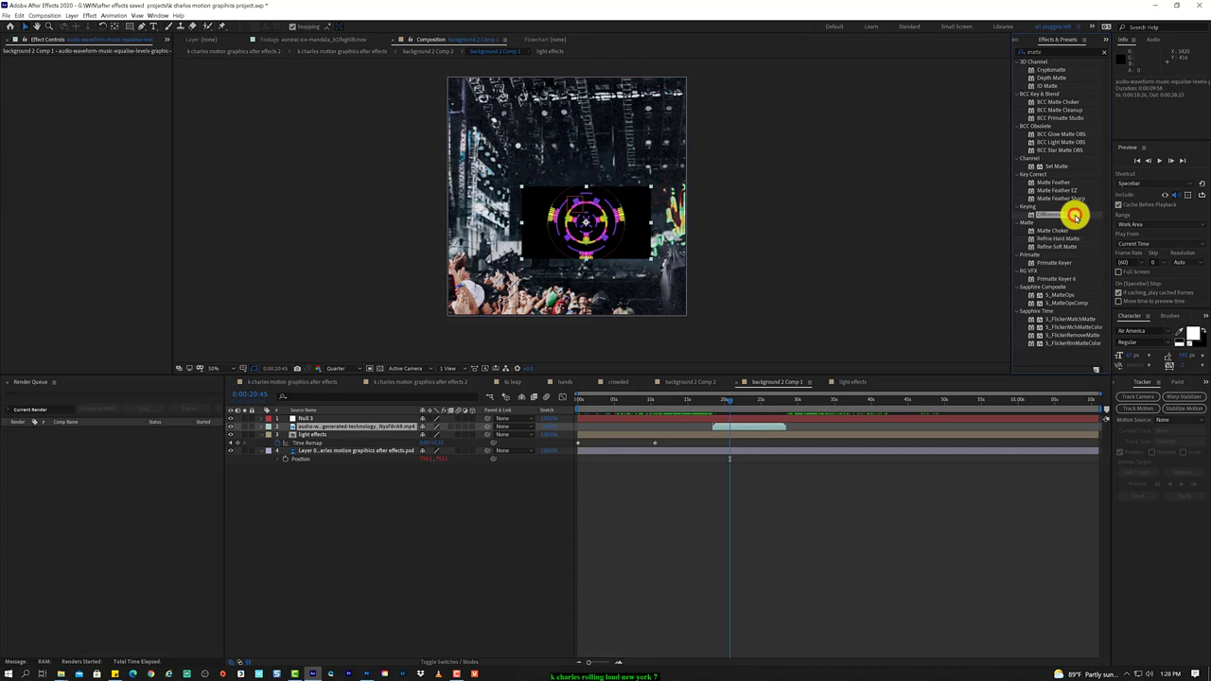
pyautogui.moveTo(1064, 216); pyautogui.dragTo(610, 221)
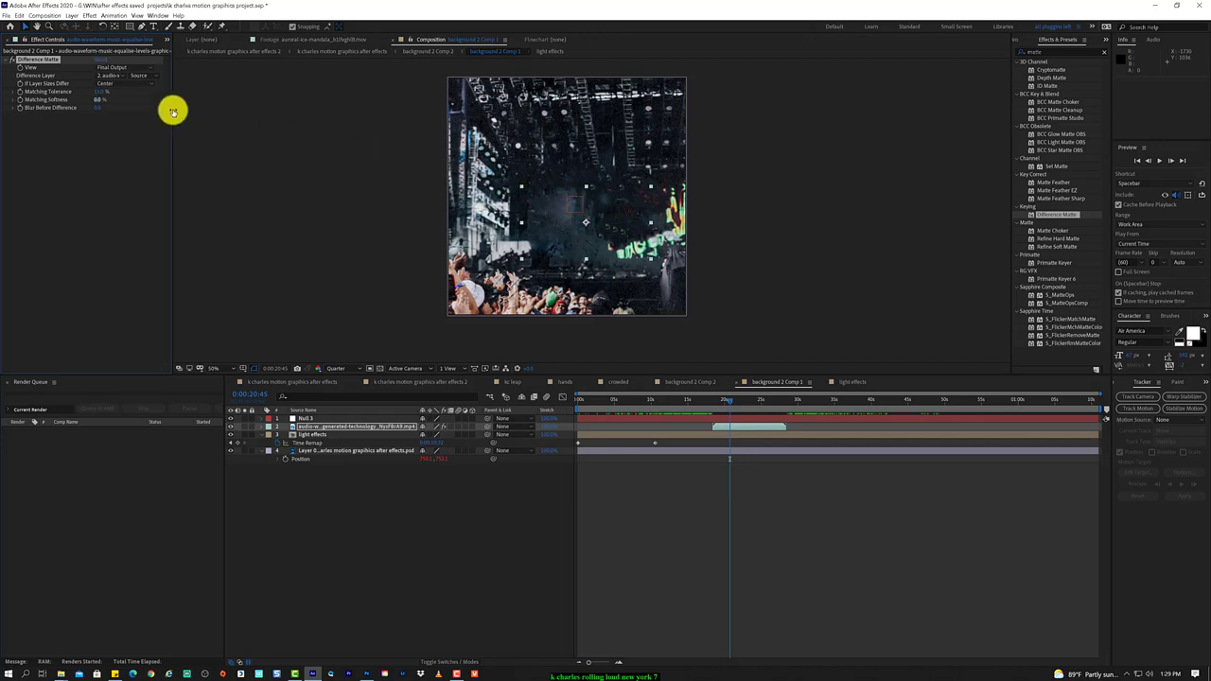
pyautogui.moveTo(99, 92); pyautogui.dragTo(175, 87)
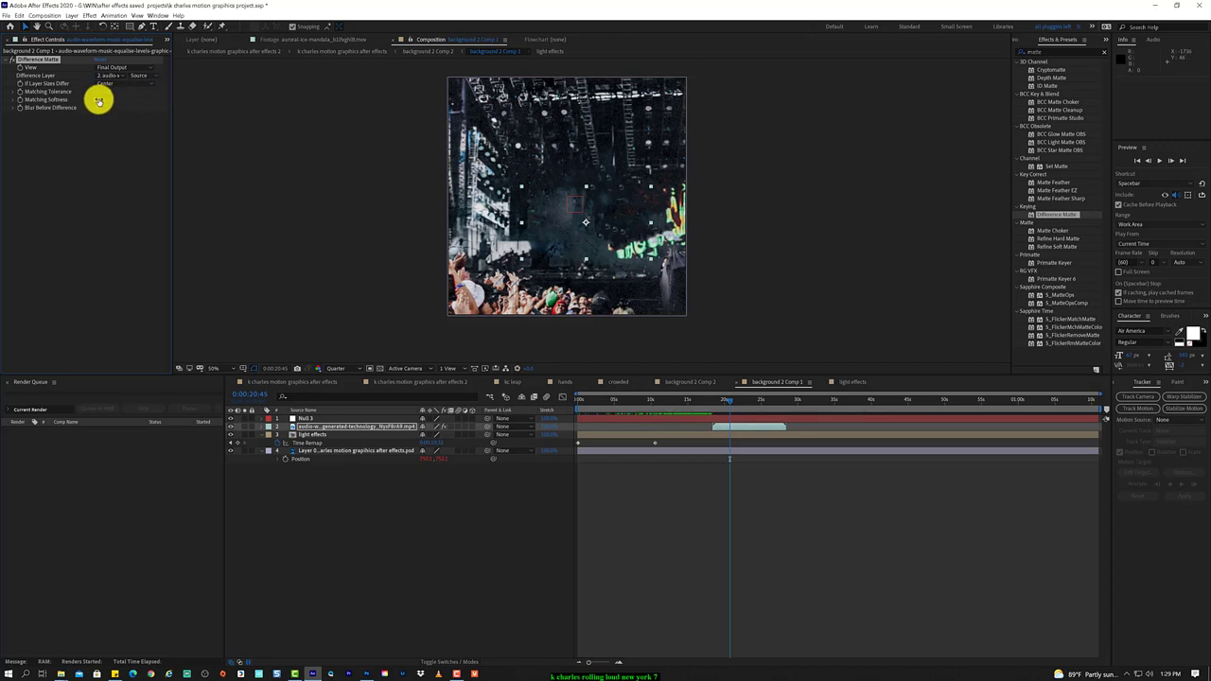
pyautogui.moveTo(98, 100)
pyautogui.mouseDown()
pyautogui.moveTo(152, 97)
pyautogui.moveTo(136, 110)
pyautogui.moveTo(13, 104)
pyautogui.mouseUp()
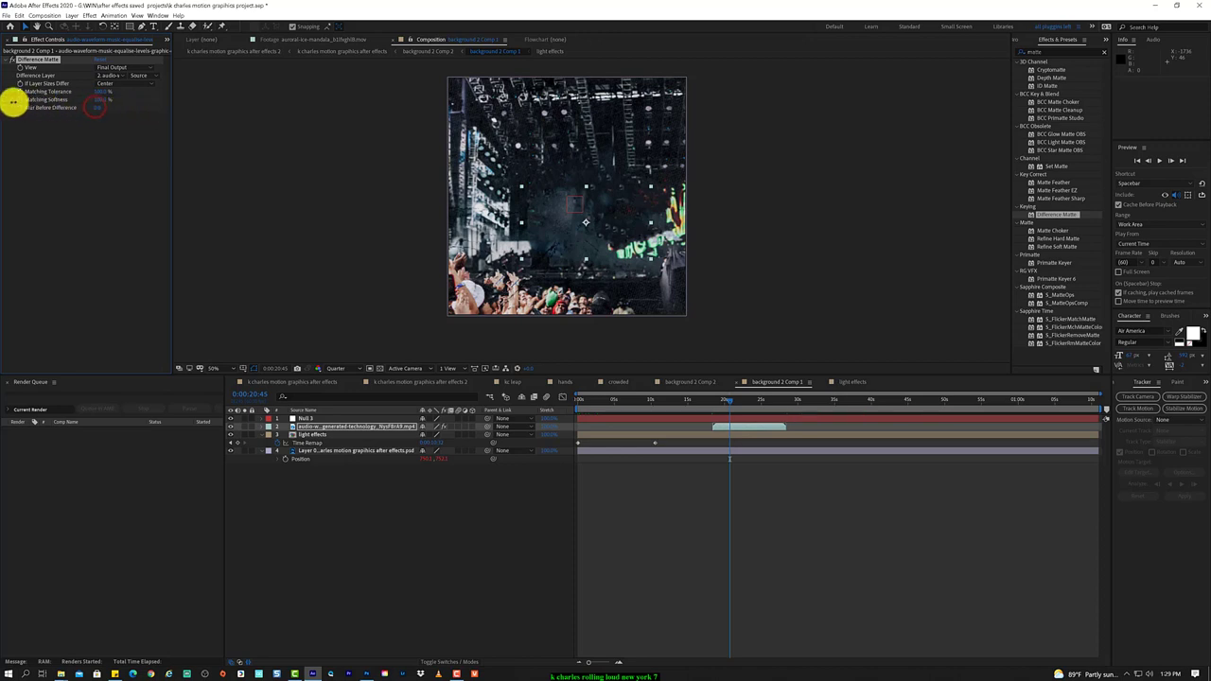
pyautogui.click(131, 67)
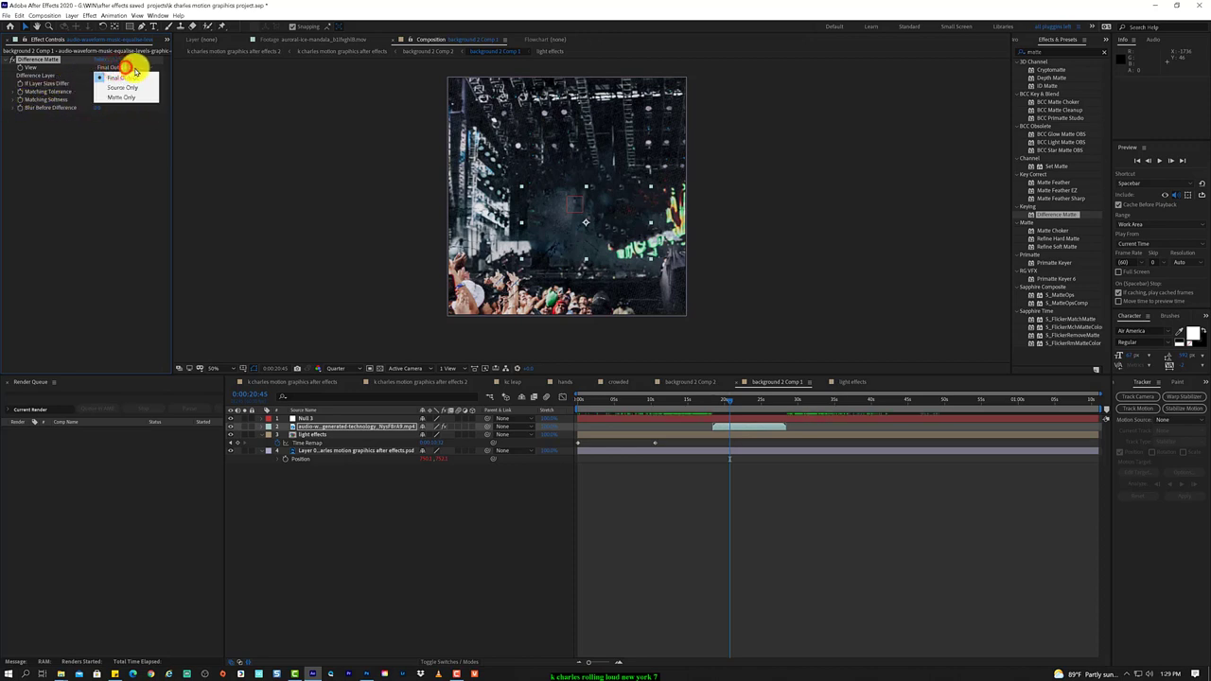
pyautogui.click(130, 148)
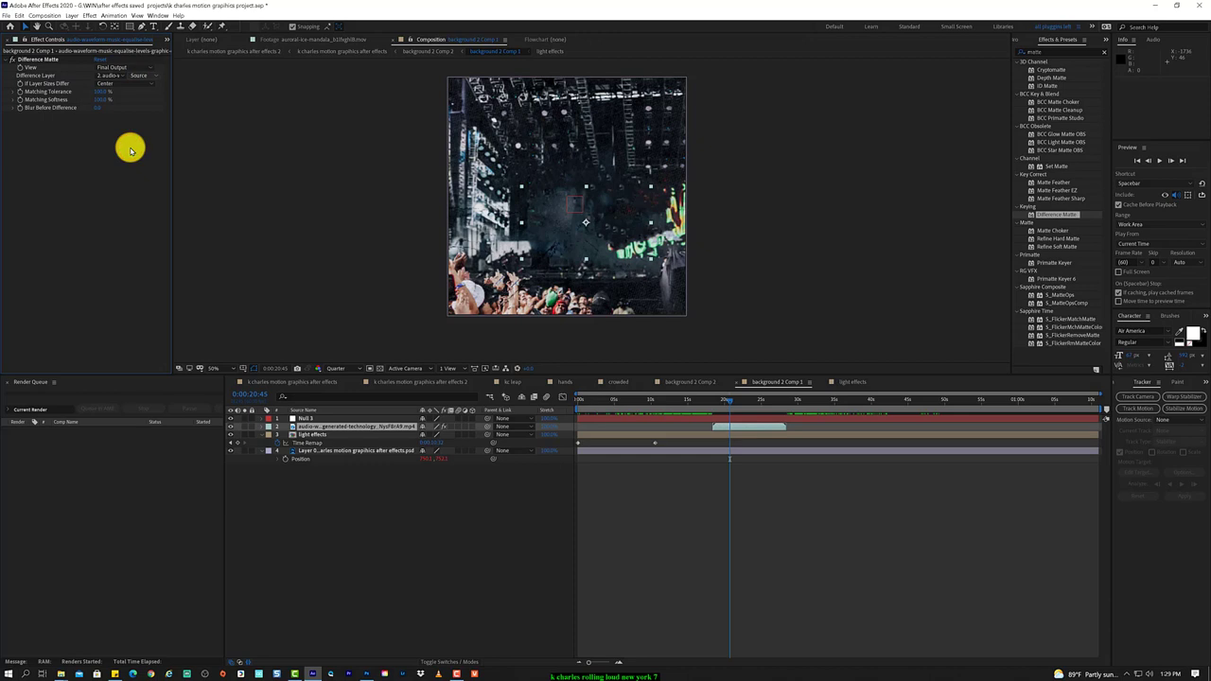
pyautogui.rightClick(38, 63)
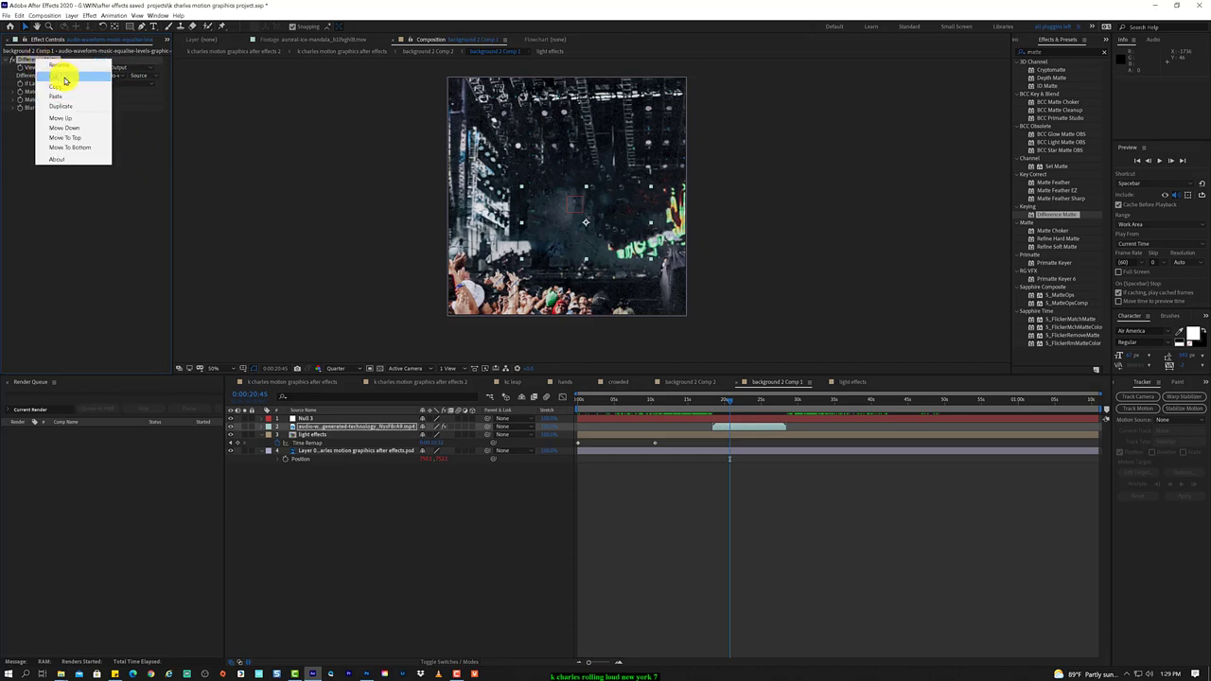
pyautogui.click(65, 79)
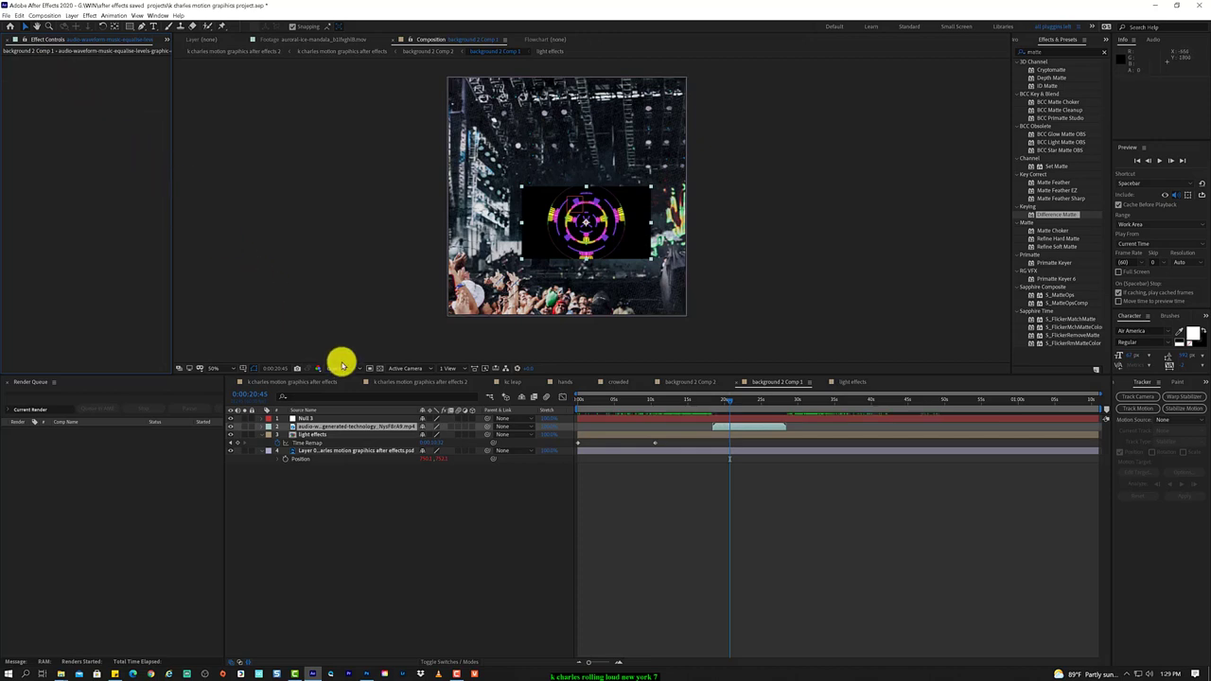
# Keep Quarter preview resolution and reveal the blend Mode column for the audio-waveform layer.
pyautogui.click(343, 368)
pyautogui.click(351, 312)
pyautogui.click(352, 312)
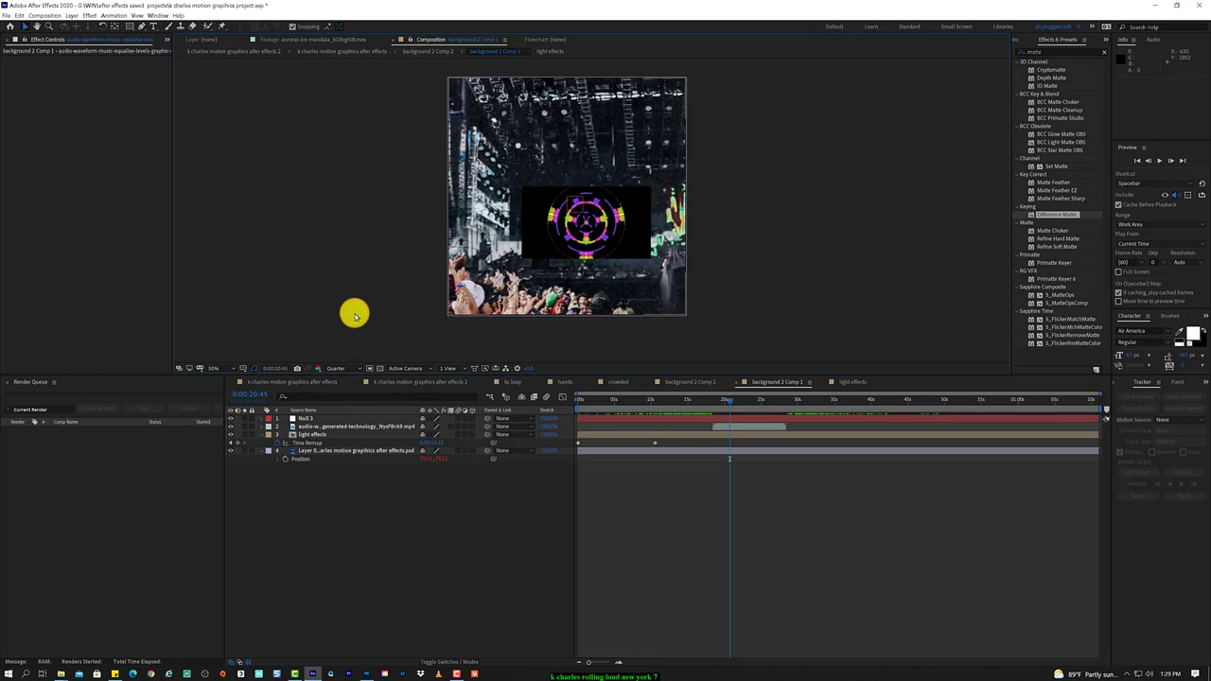
pyautogui.click(762, 429)
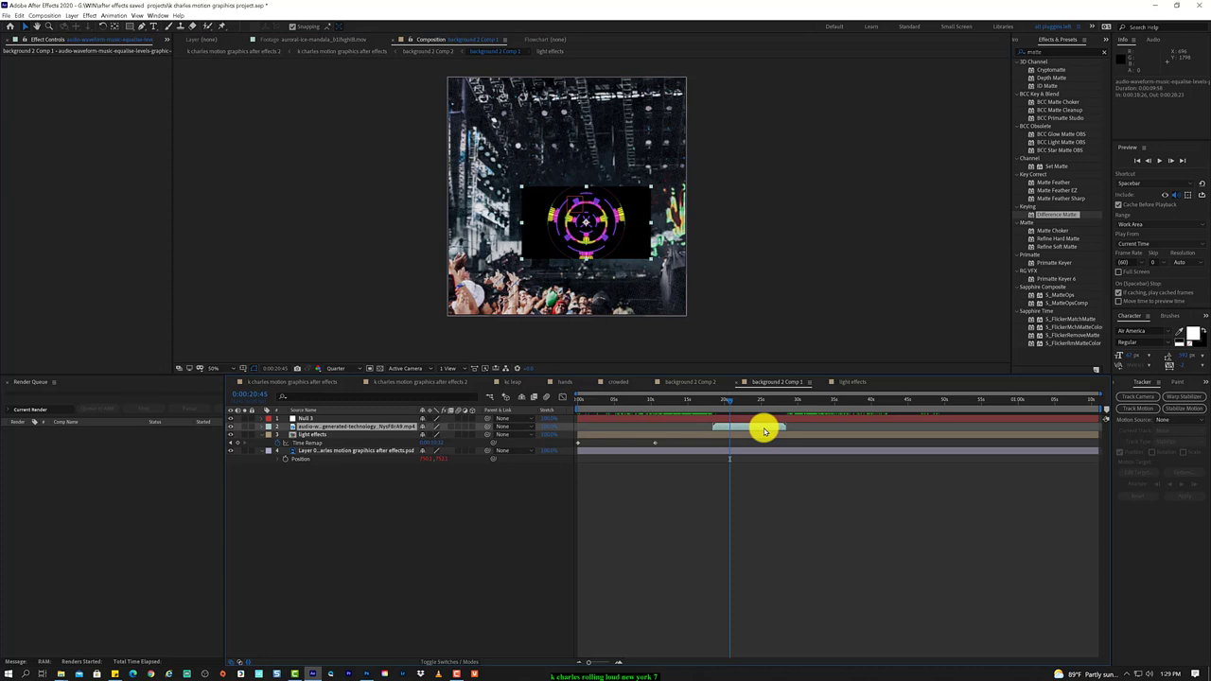
pyautogui.click(463, 661)
# Try stencil and Silhouette blend modes on the waveform layer and check a later frame.
pyautogui.click(435, 426)
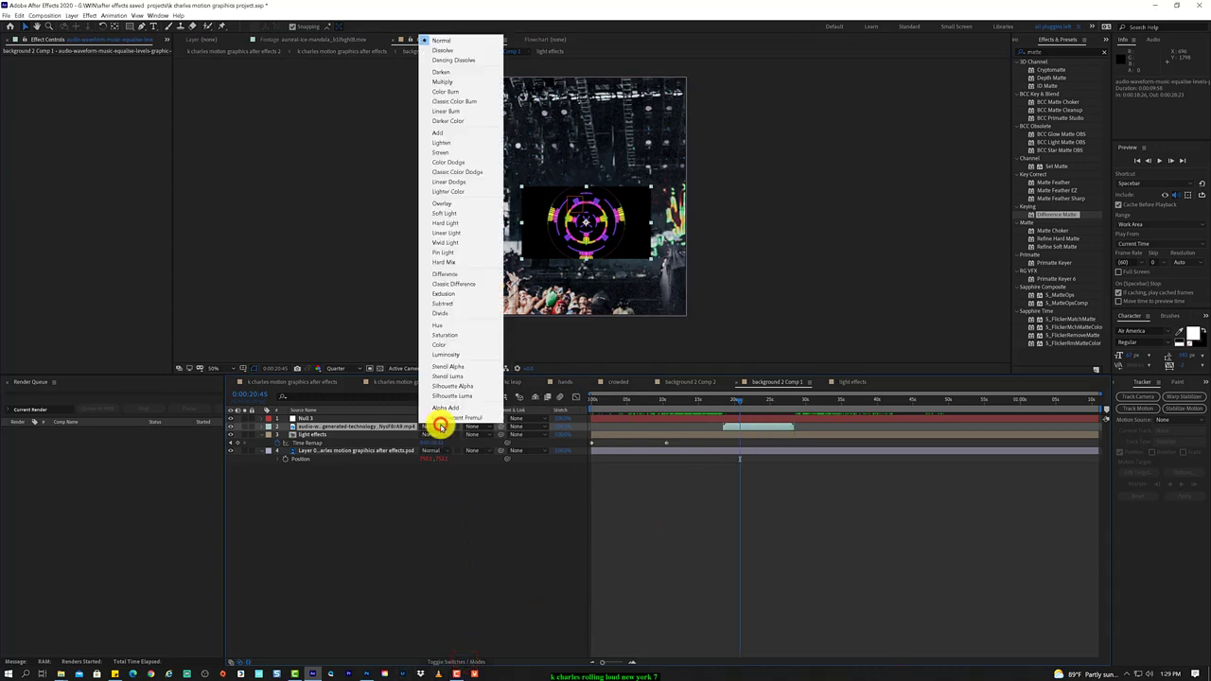
pyautogui.click(464, 375)
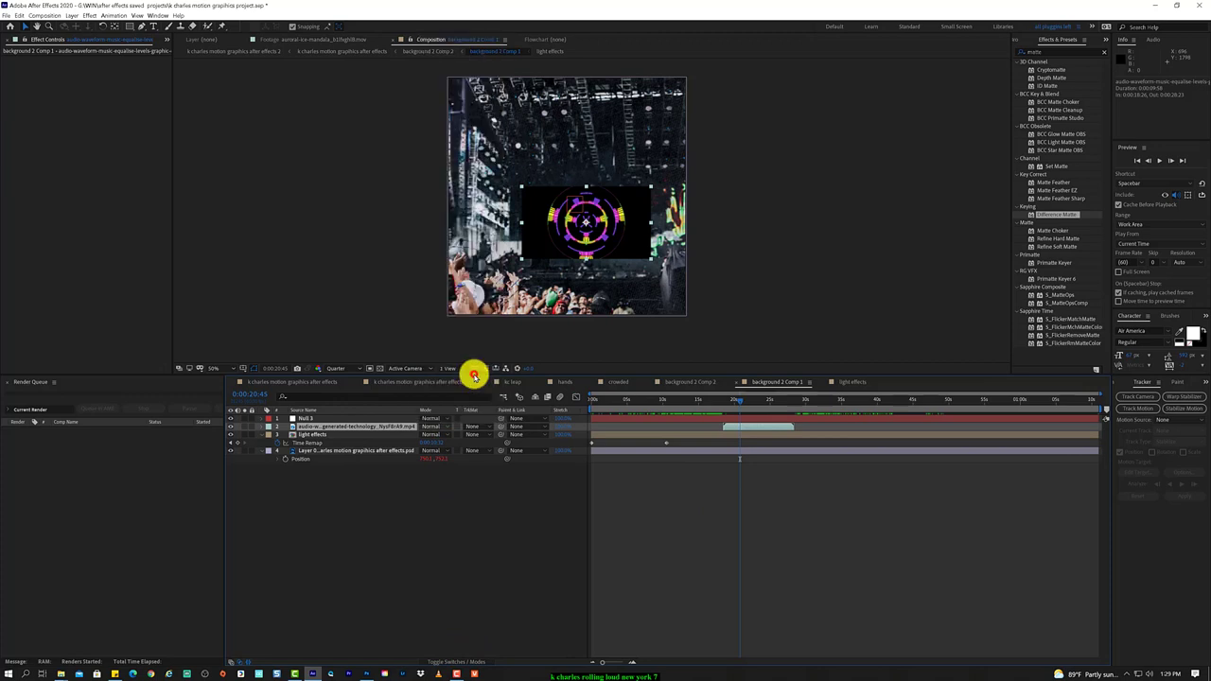
pyautogui.click(447, 429)
pyautogui.click(448, 397)
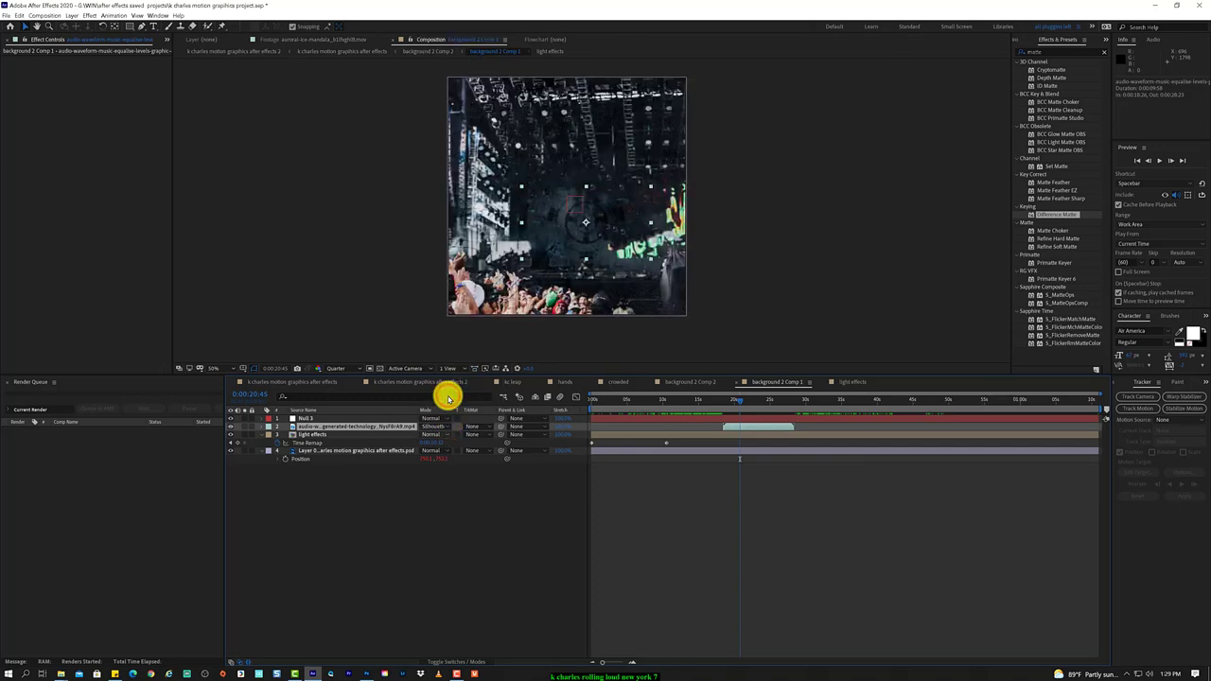
pyautogui.click(760, 403)
pyautogui.moveTo(761, 403); pyautogui.dragTo(747, 401)
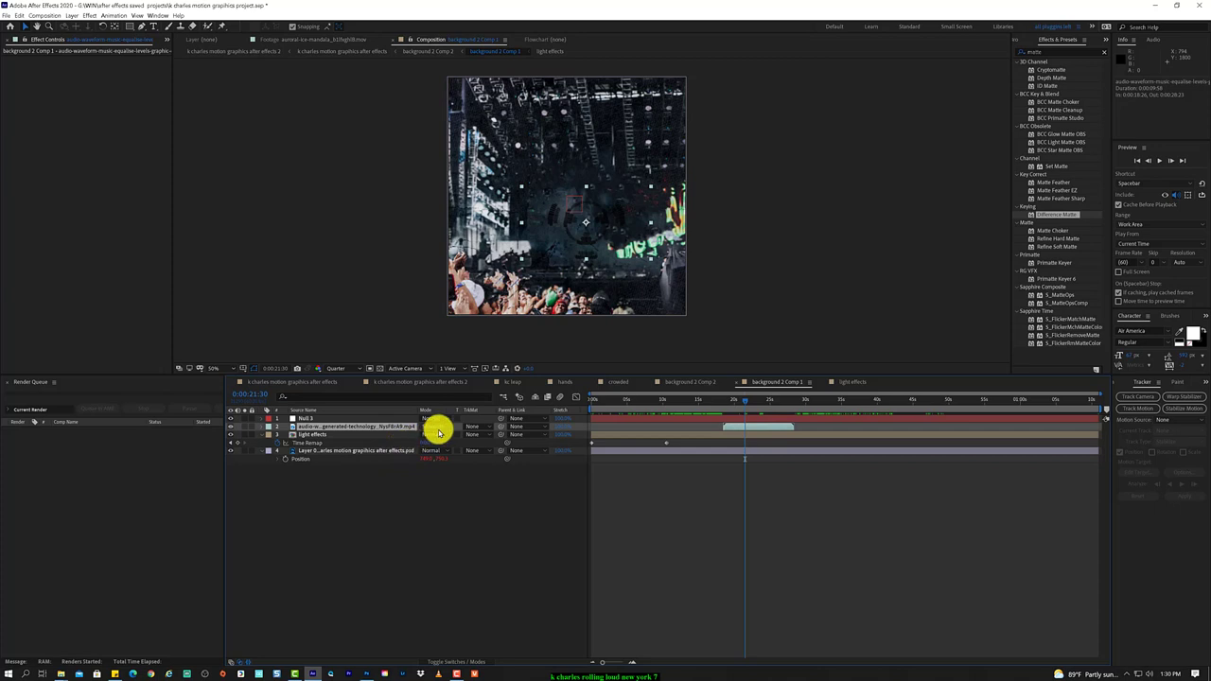
# Cycle through Stencil Alpha and Overlay, then set the waveform layer to Lighten.
pyautogui.click(435, 427)
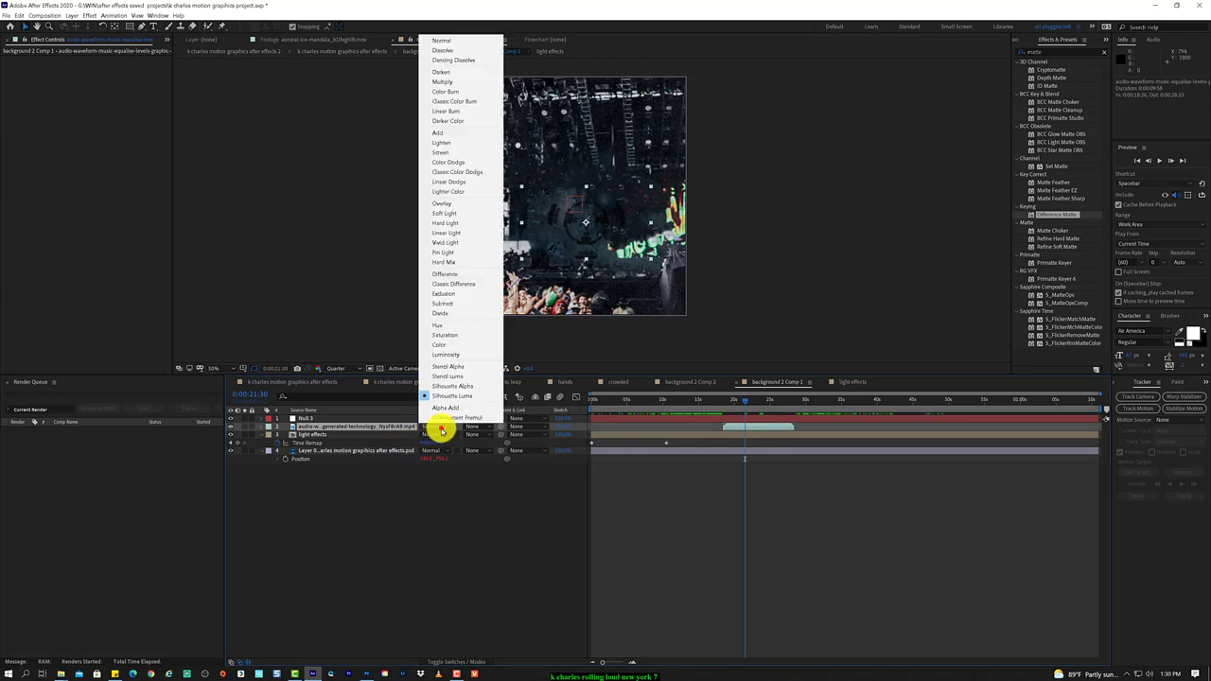
pyautogui.click(460, 368)
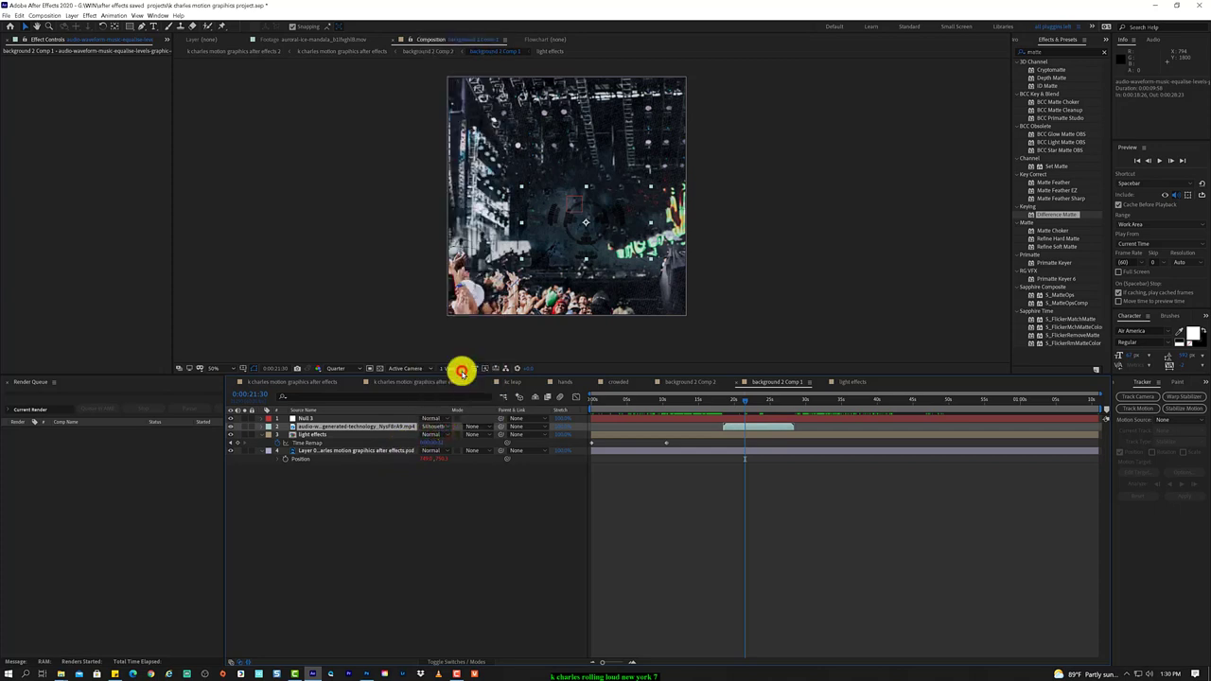
pyautogui.click(446, 427)
pyautogui.click(449, 370)
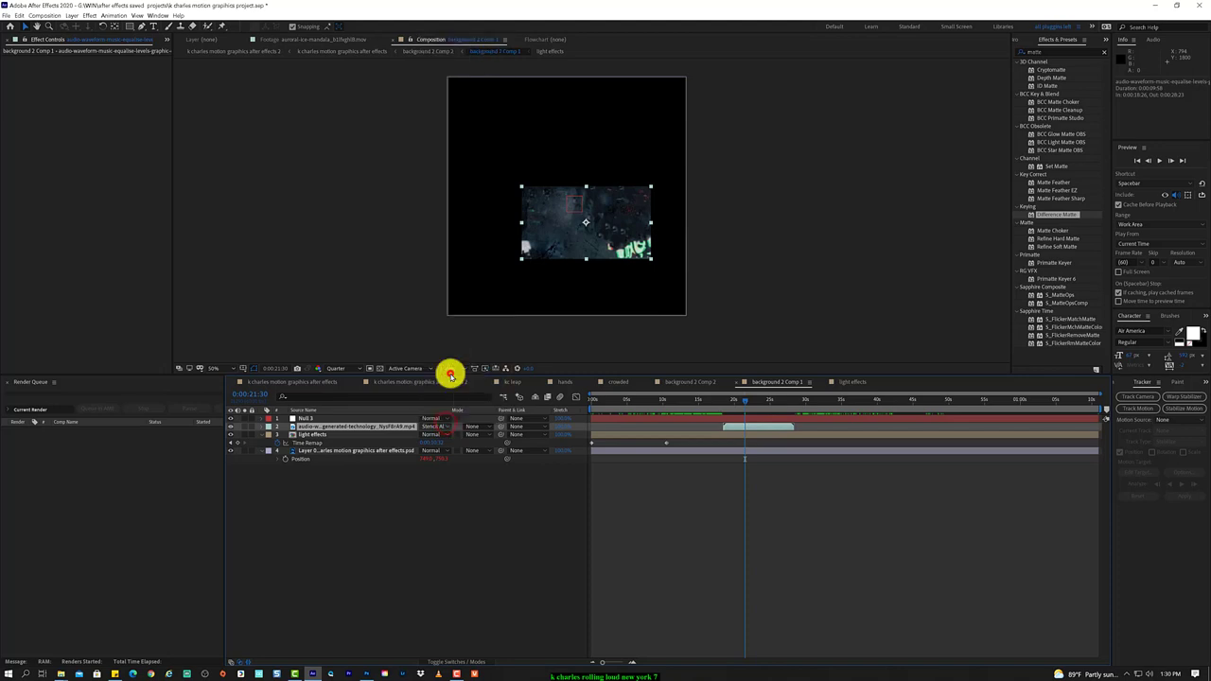
pyautogui.click(439, 431)
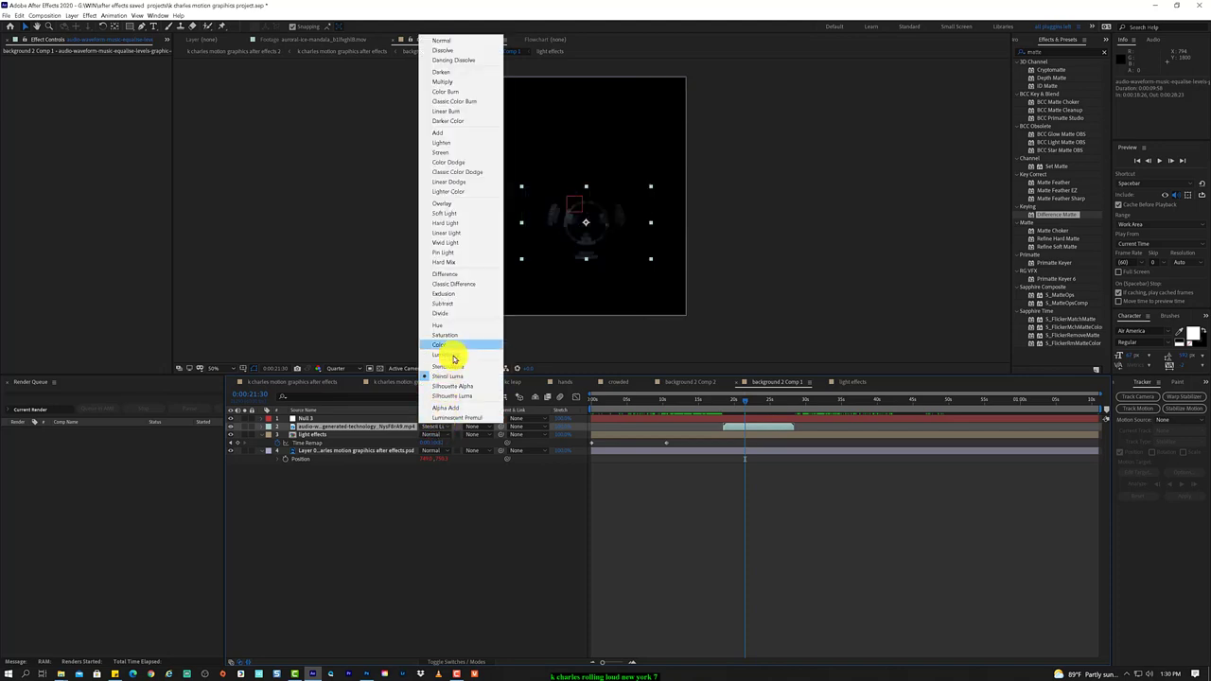
pyautogui.click(449, 411)
pyautogui.click(440, 431)
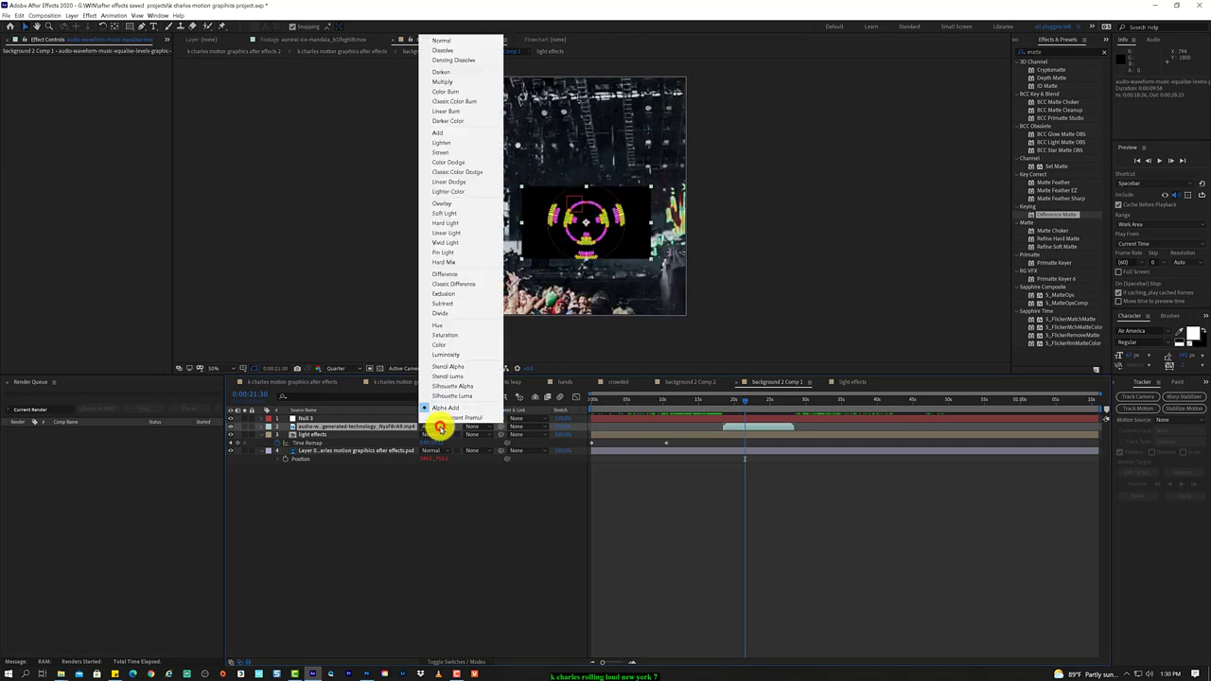
pyautogui.click(449, 204)
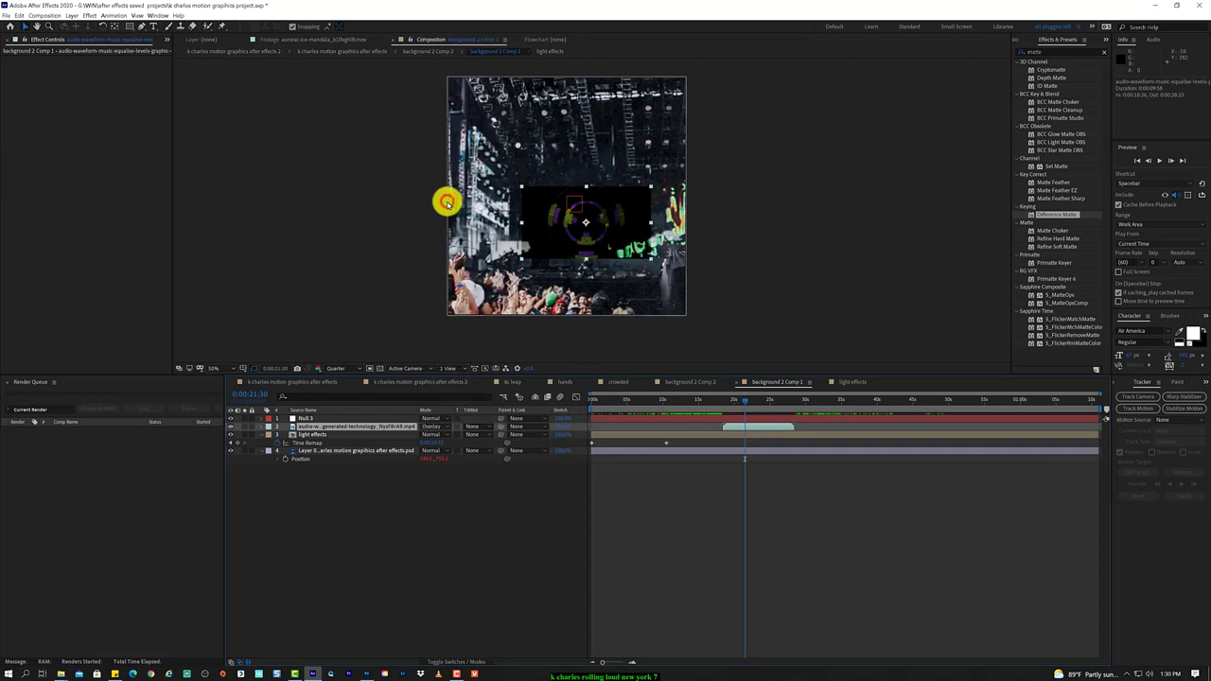
pyautogui.click(445, 429)
pyautogui.click(462, 138)
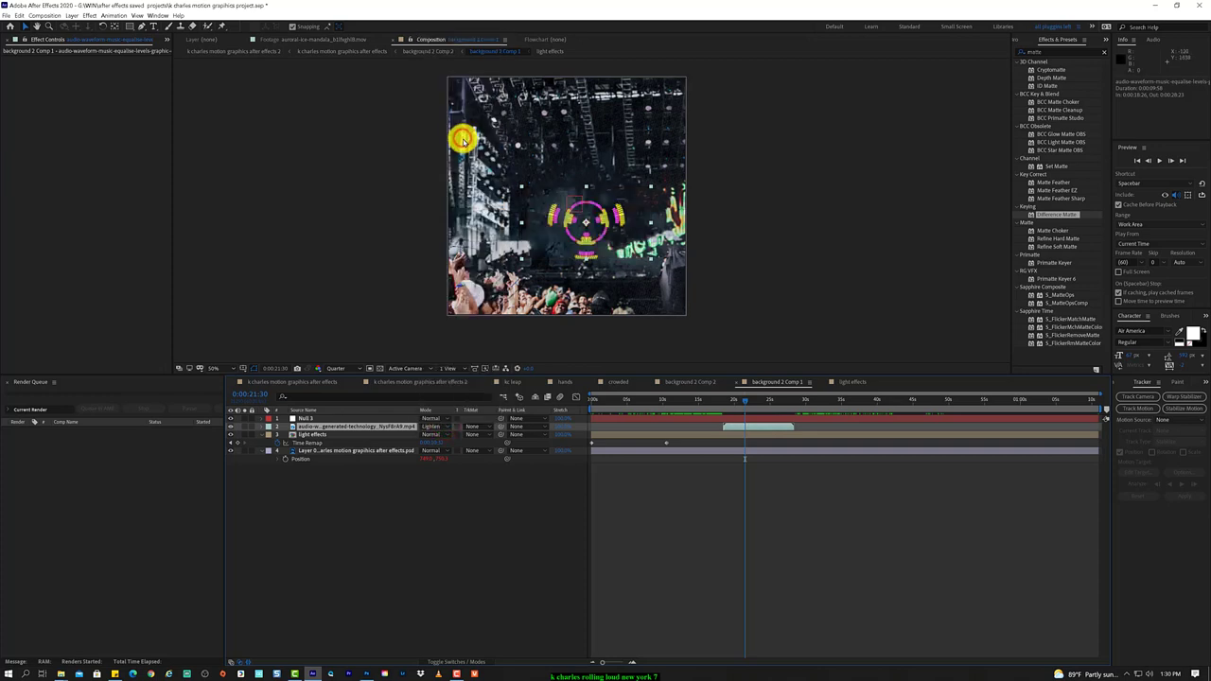
pyautogui.moveTo(722, 402); pyautogui.dragTo(772, 410)
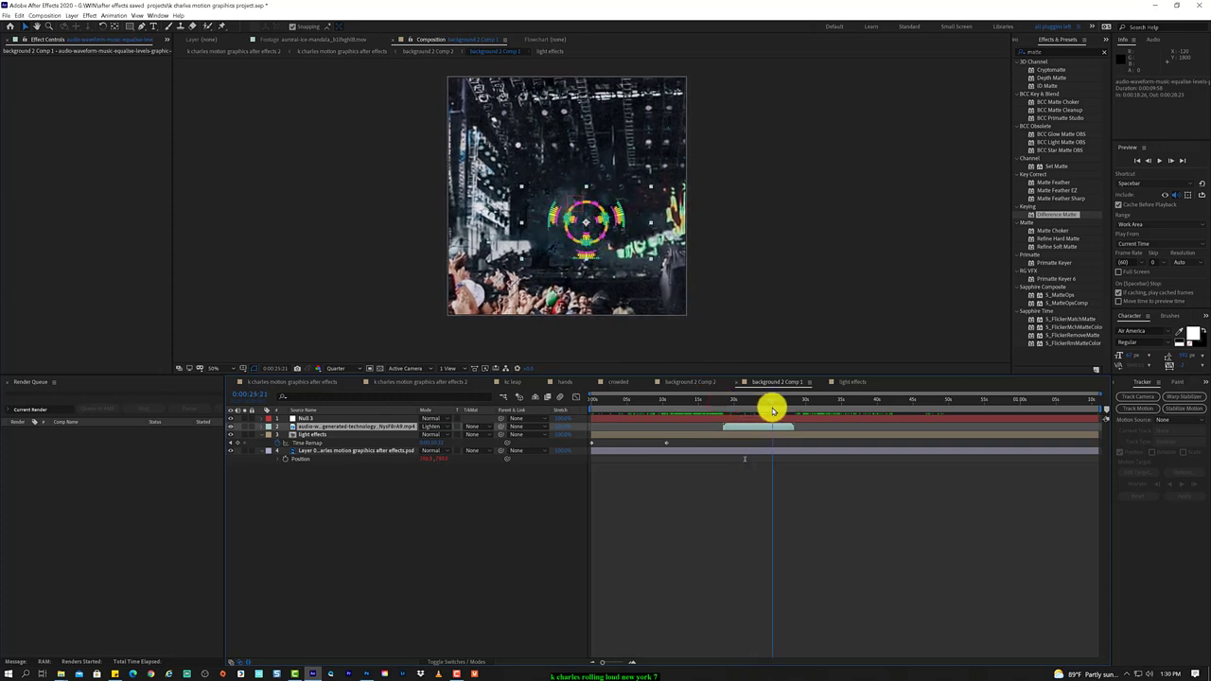
# Nudge the mandala left, then up and right over the stage.
pyautogui.moveTo(584, 222); pyautogui.dragTo(571, 224)
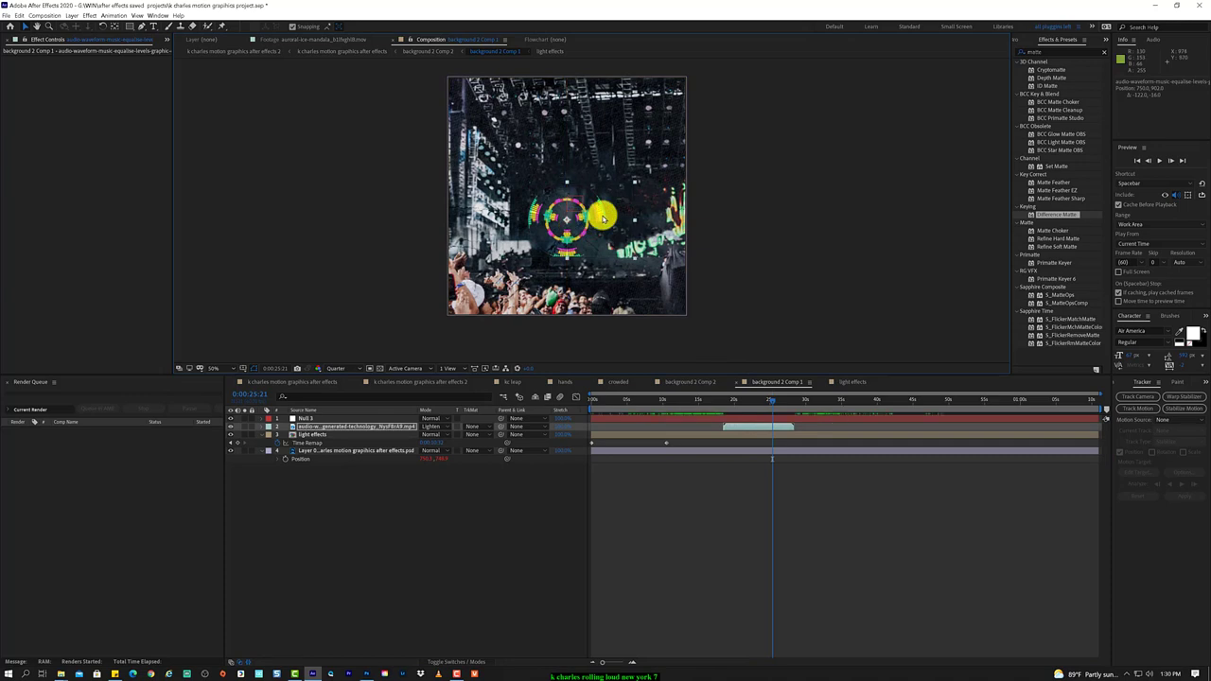
pyautogui.click(603, 220)
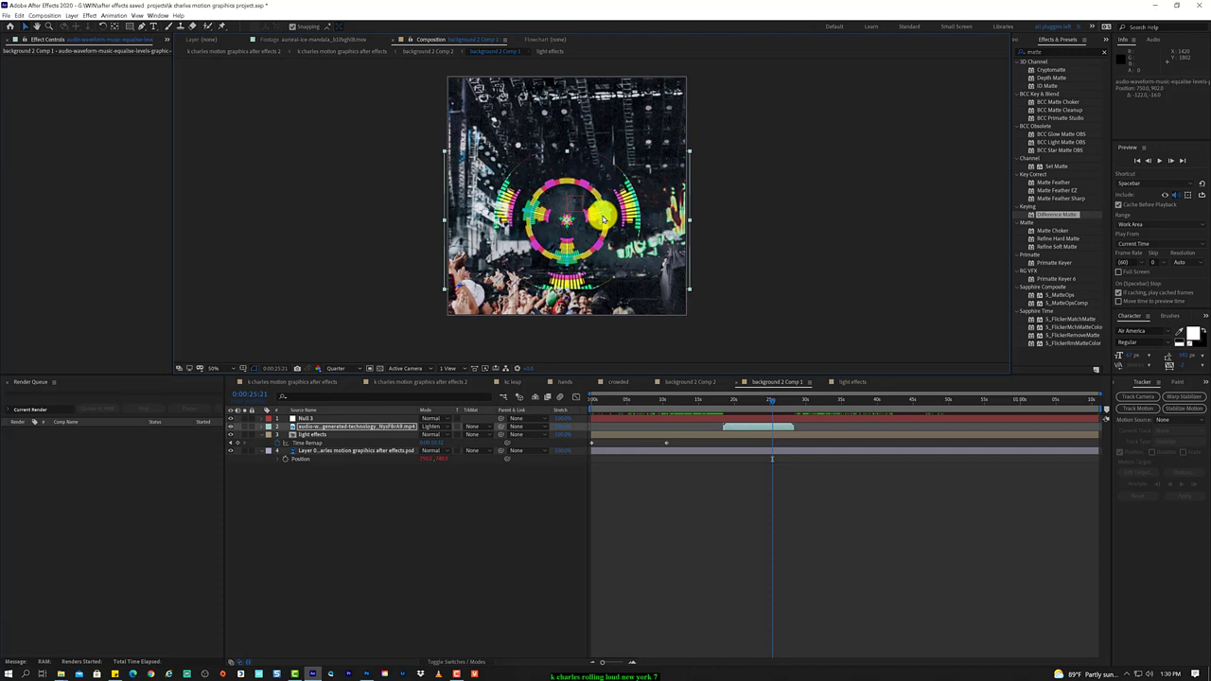
pyautogui.moveTo(579, 223)
pyautogui.mouseDown()
pyautogui.moveTo(591, 194)
pyautogui.moveTo(601, 243)
pyautogui.moveTo(596, 234)
pyautogui.mouseUp()
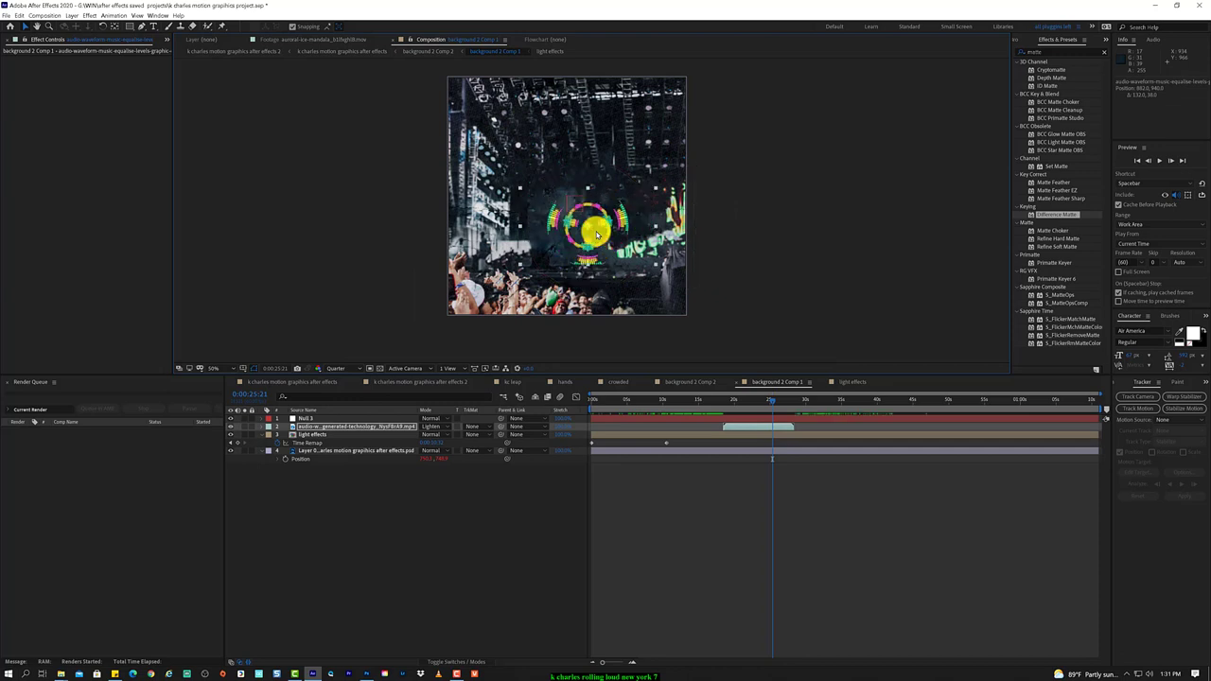
# Slide the waveform layer bar to the start of the timeline and play a preview.
pyautogui.moveTo(732, 399); pyautogui.dragTo(624, 401)
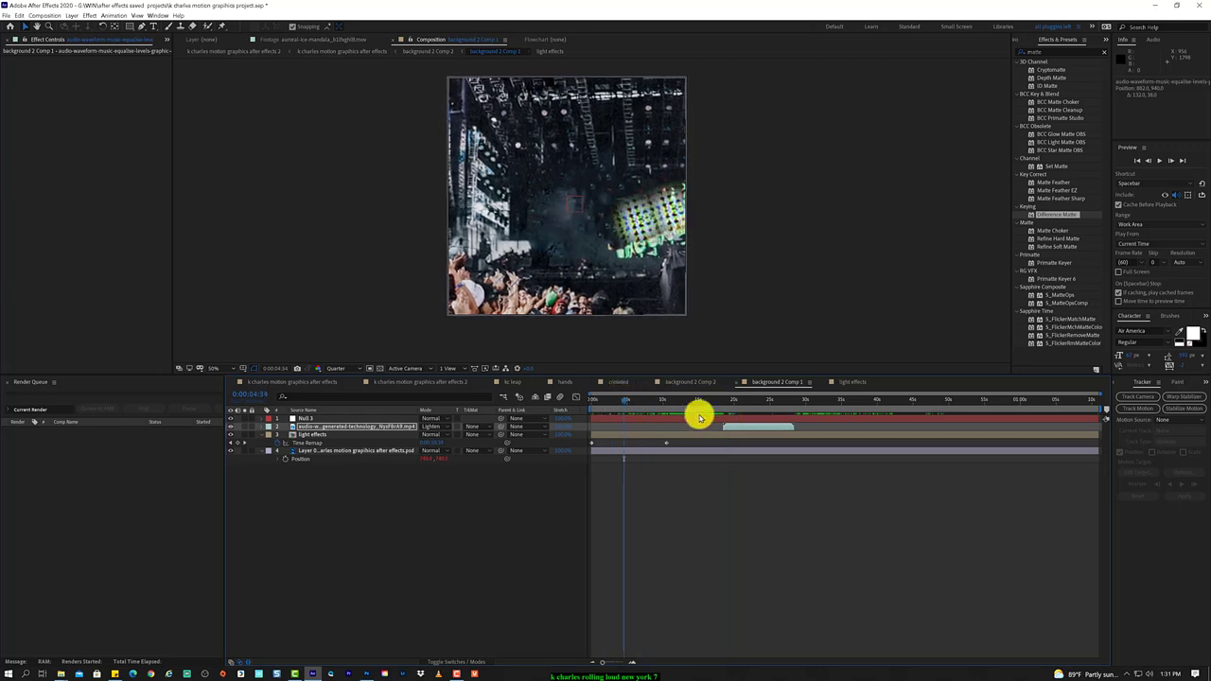
pyautogui.moveTo(757, 427); pyautogui.dragTo(698, 431)
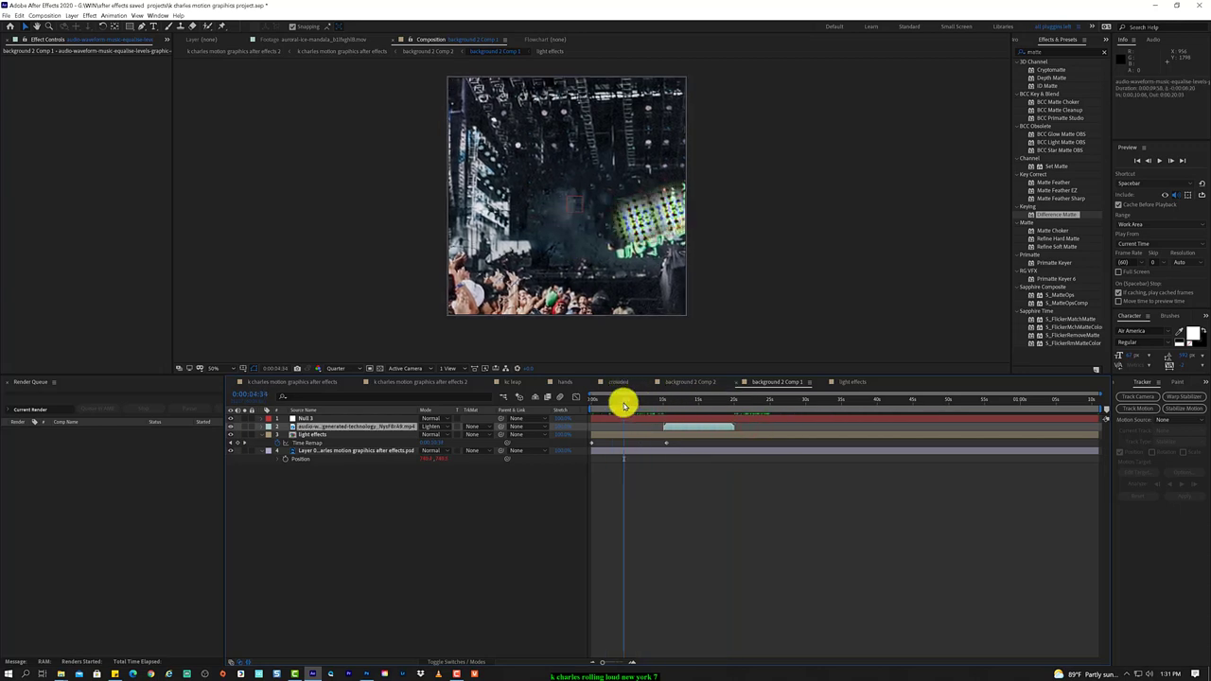
pyautogui.moveTo(621, 401); pyautogui.dragTo(689, 407)
pyautogui.press('space')
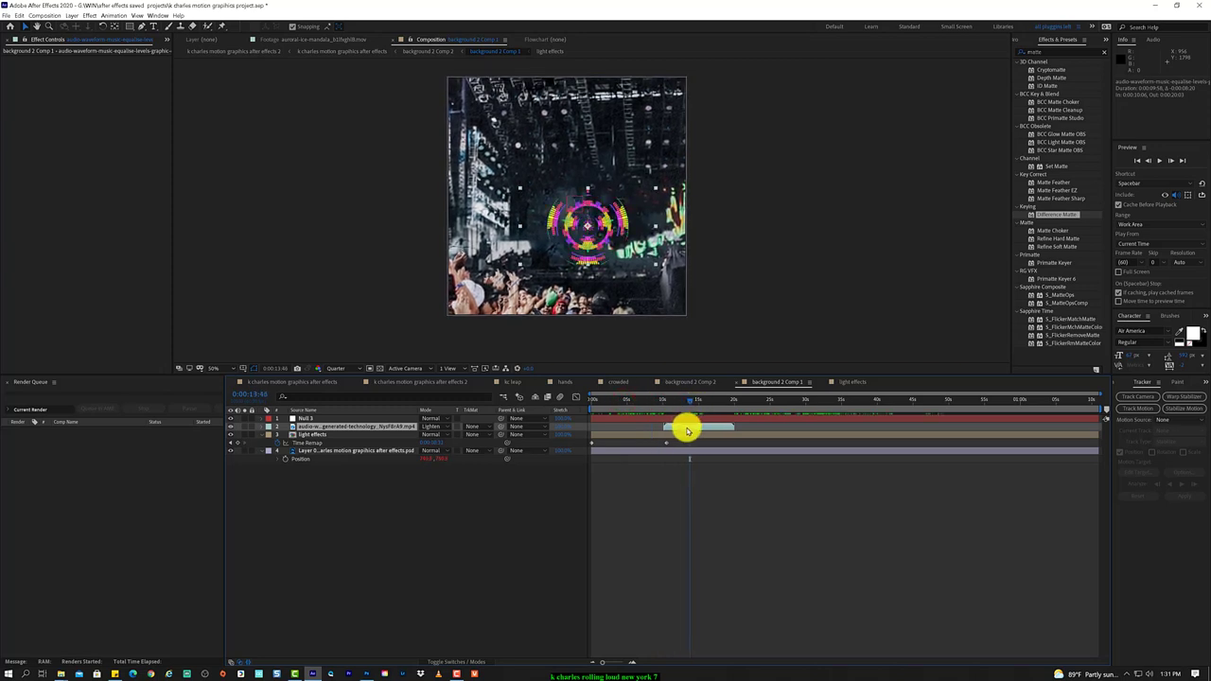
pyautogui.moveTo(686, 431); pyautogui.dragTo(615, 427)
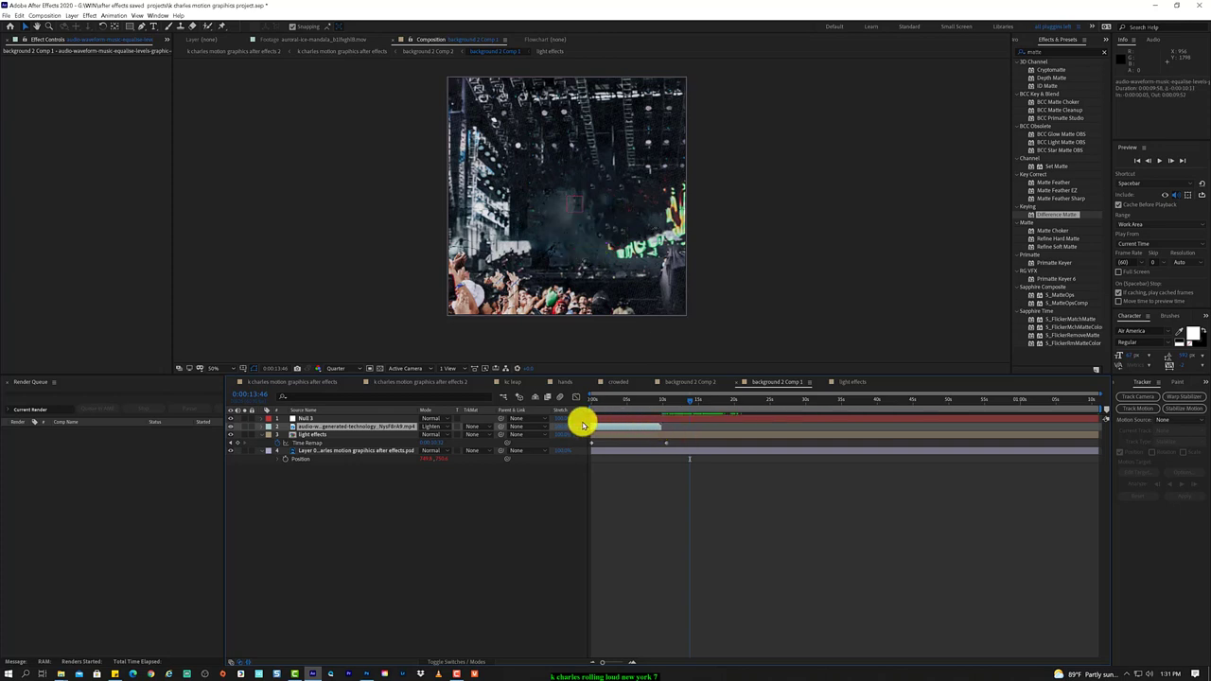
# Paste the waveform mandala into the light effects precomp above its two light dance clips, then check both comps.
pyautogui.doubleClick(330, 431)
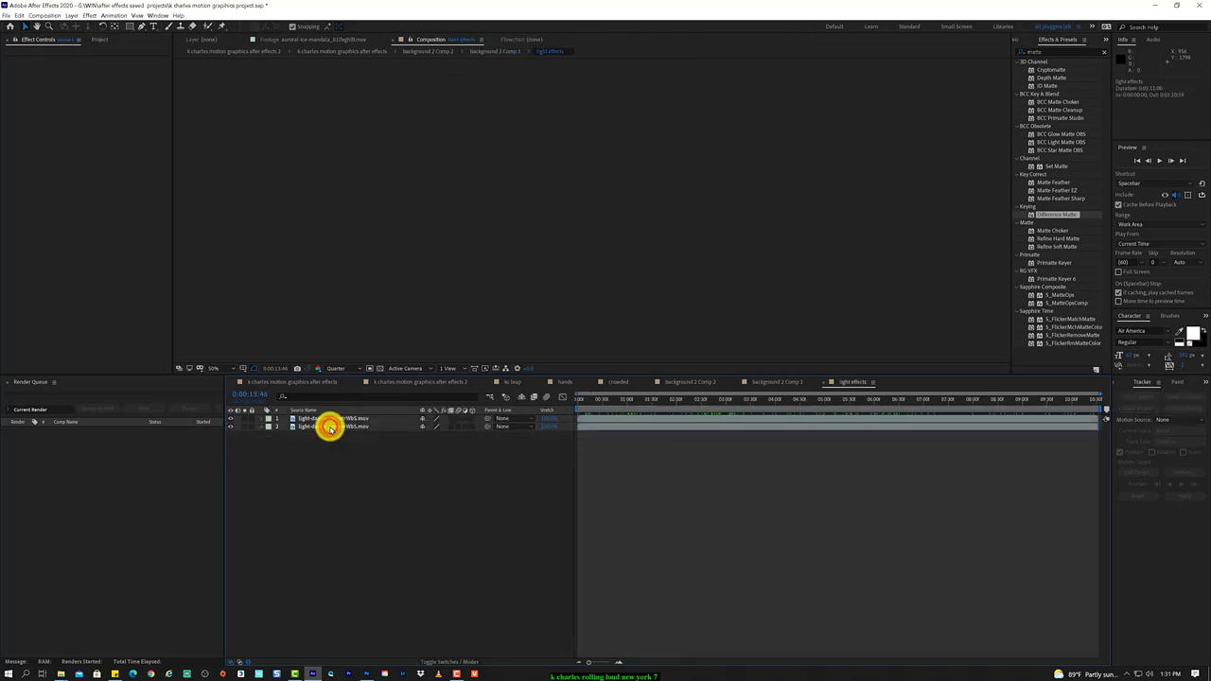
pyautogui.hotkey('ctrl', 'v')
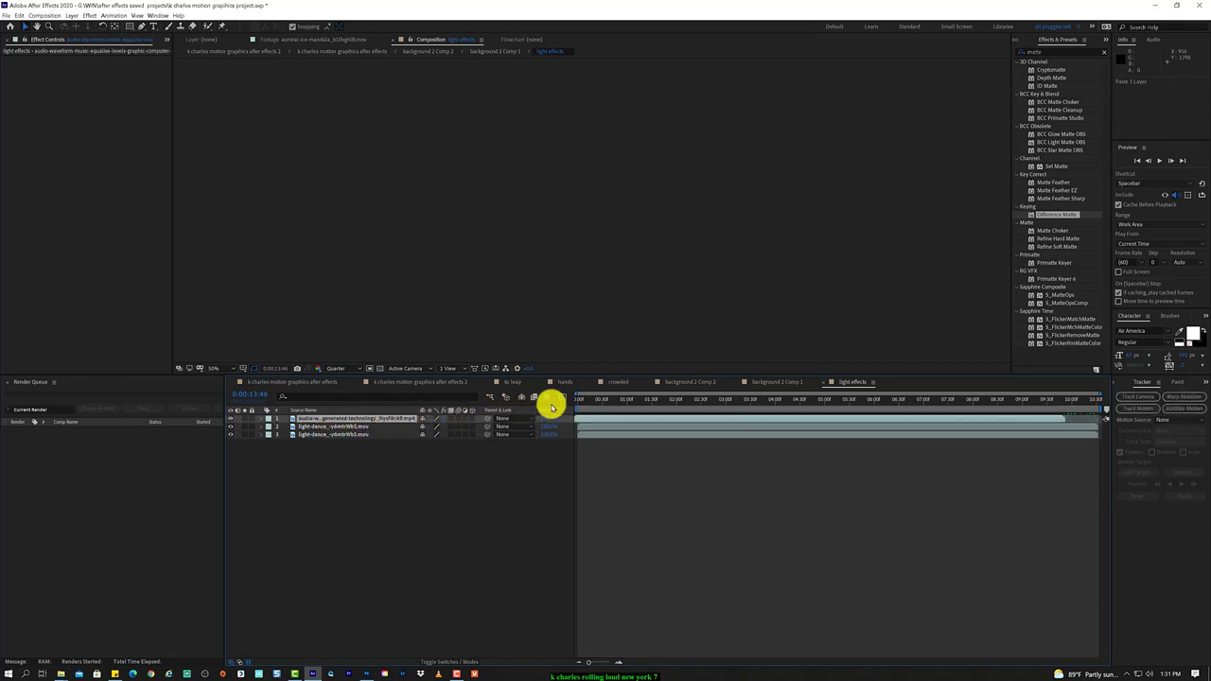
pyautogui.moveTo(600, 403); pyautogui.dragTo(772, 398)
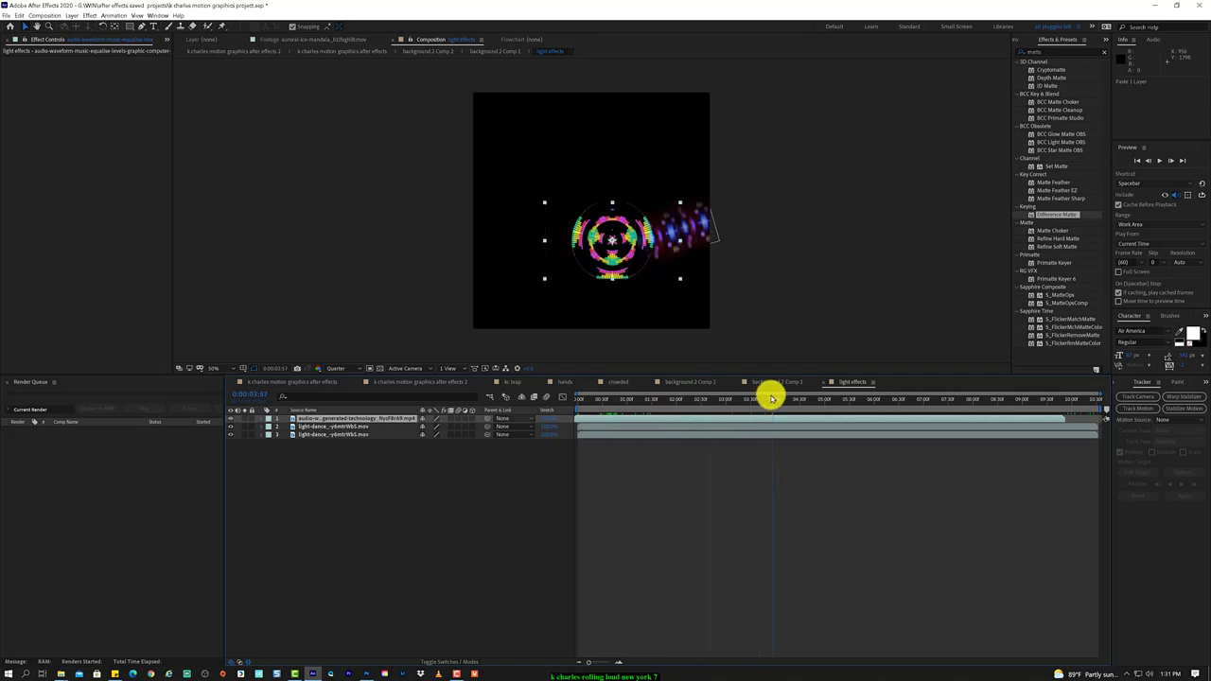
pyautogui.click(776, 382)
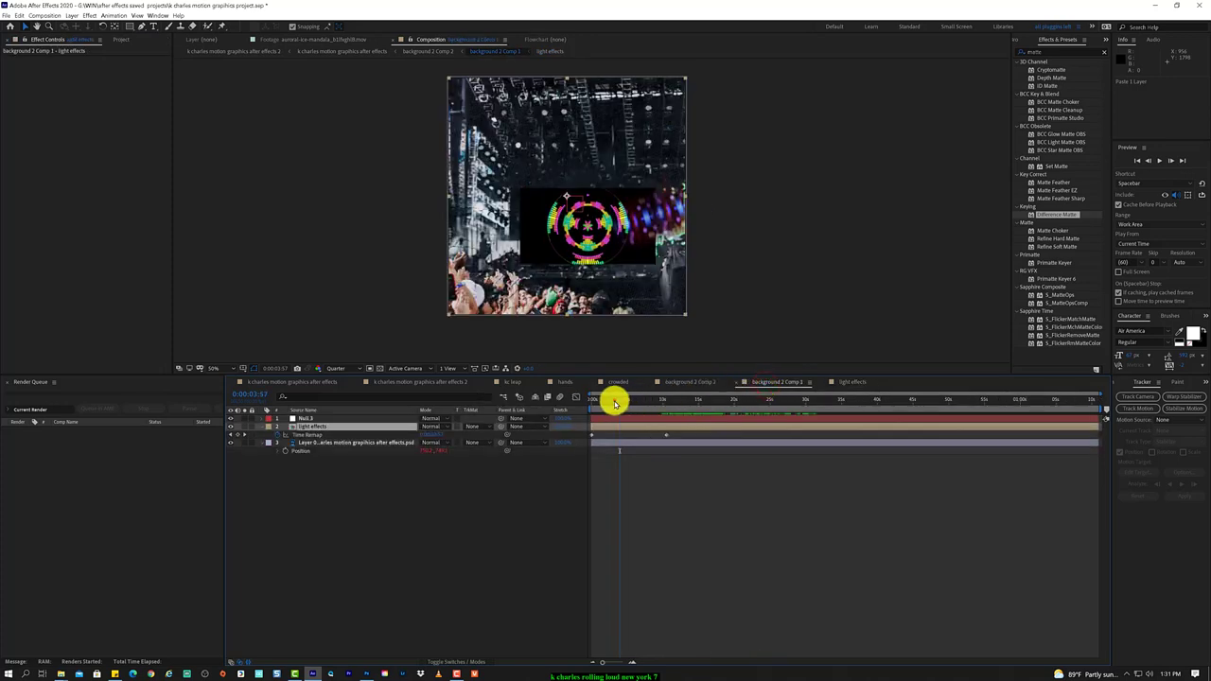
pyautogui.moveTo(616, 401)
pyautogui.mouseDown()
pyautogui.moveTo(641, 405)
pyautogui.moveTo(608, 413)
pyautogui.moveTo(652, 413)
pyautogui.mouseUp()
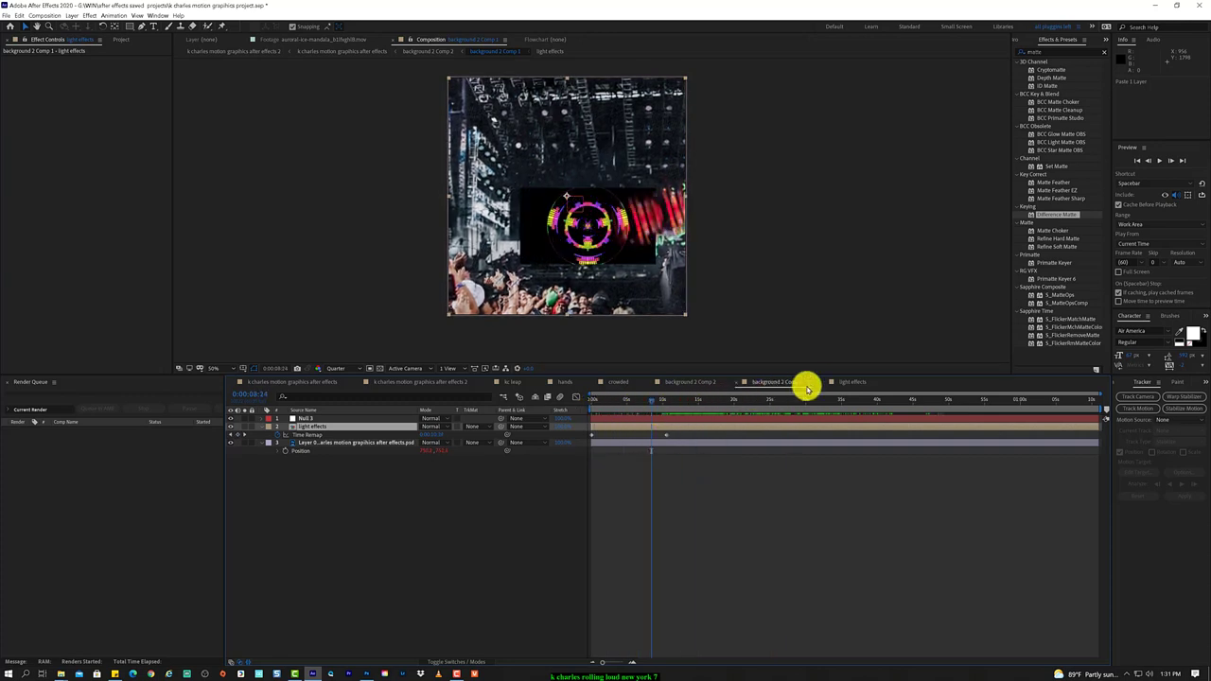
pyautogui.click(851, 381)
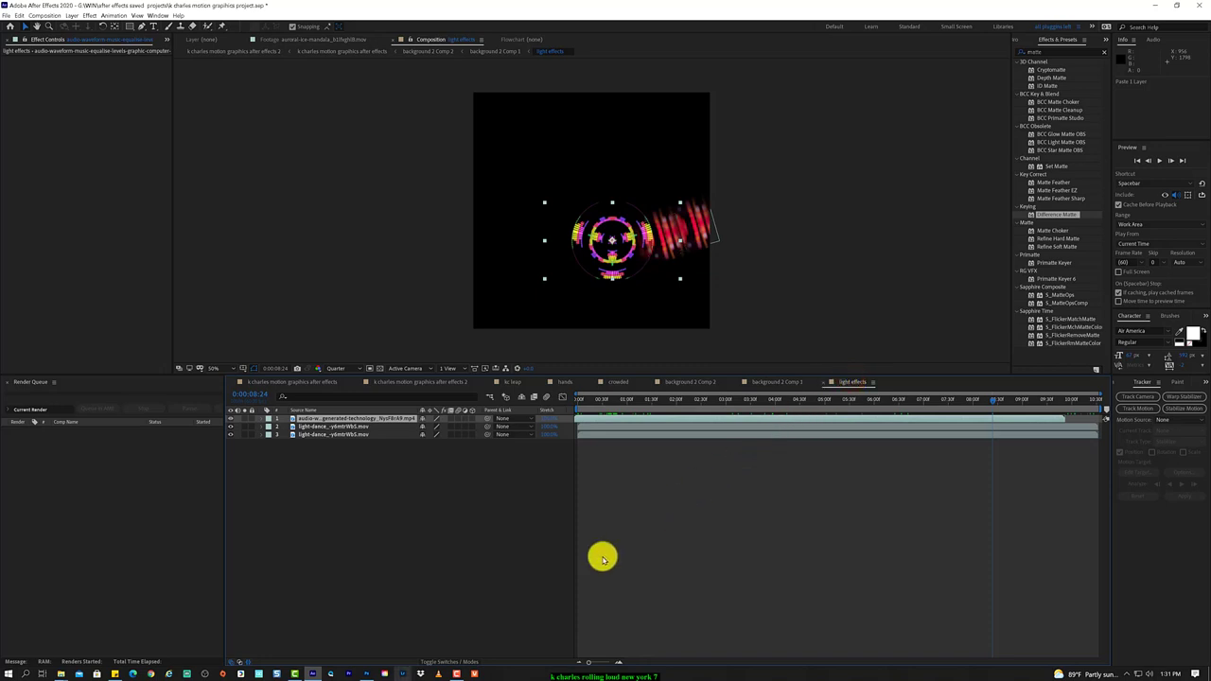
# Show the mode columns and set the waveform layer's blend mode to Add inside light effects.
pyautogui.click(454, 661)
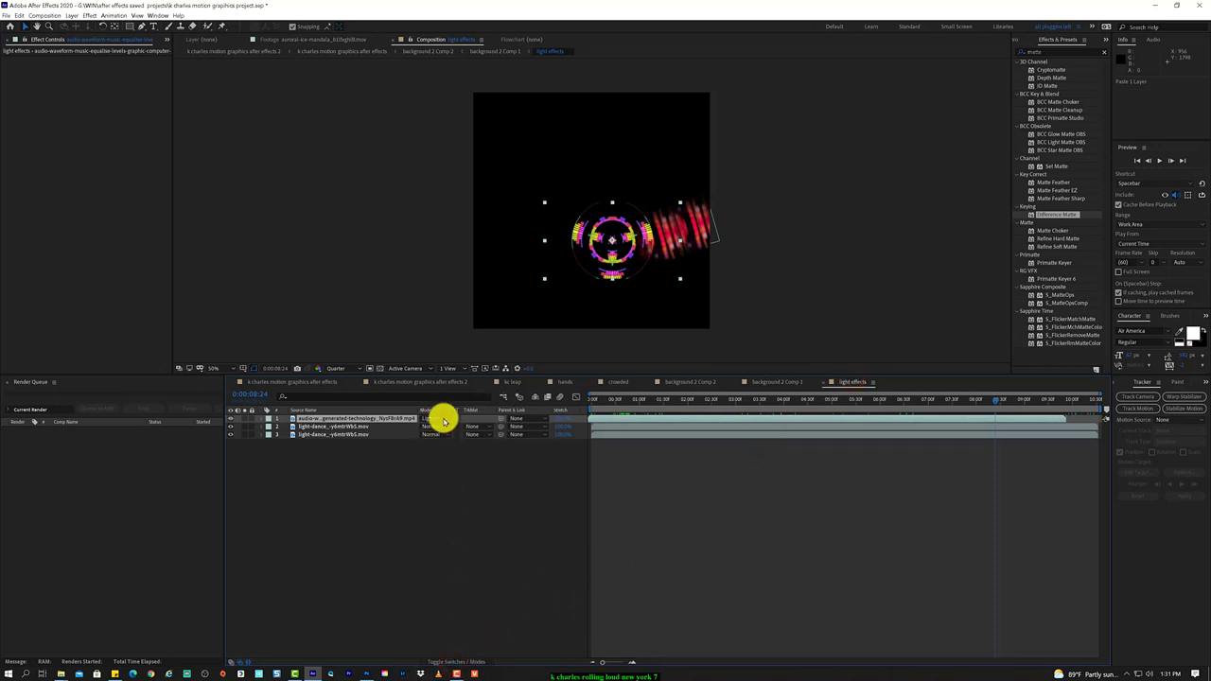
pyautogui.click(441, 418)
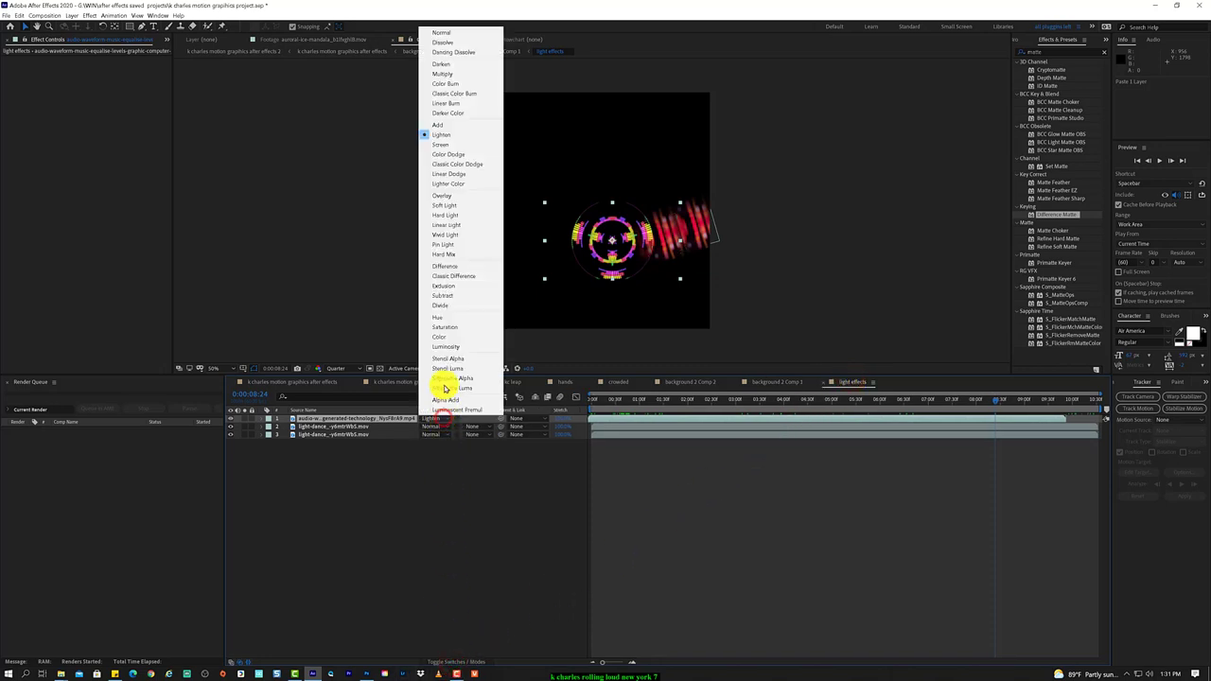
pyautogui.click(453, 125)
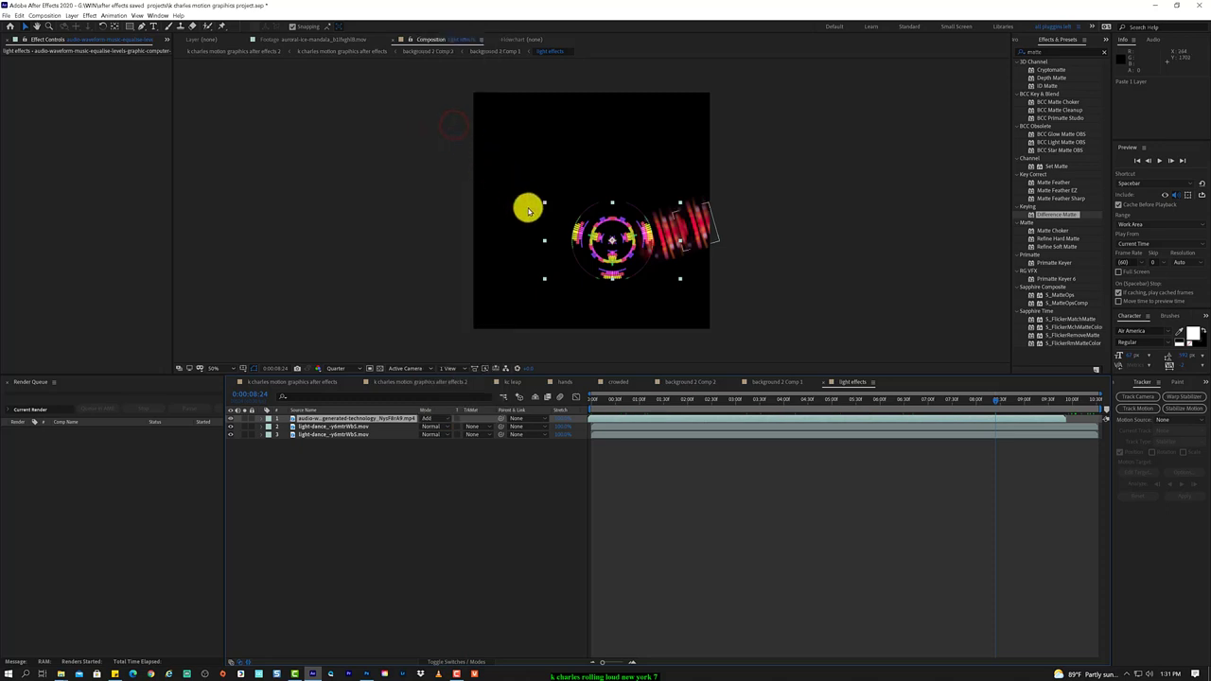
# In background 2 Comp 1, set the light effects layer's blend mode to Add.
pyautogui.click(686, 382)
pyautogui.click(759, 382)
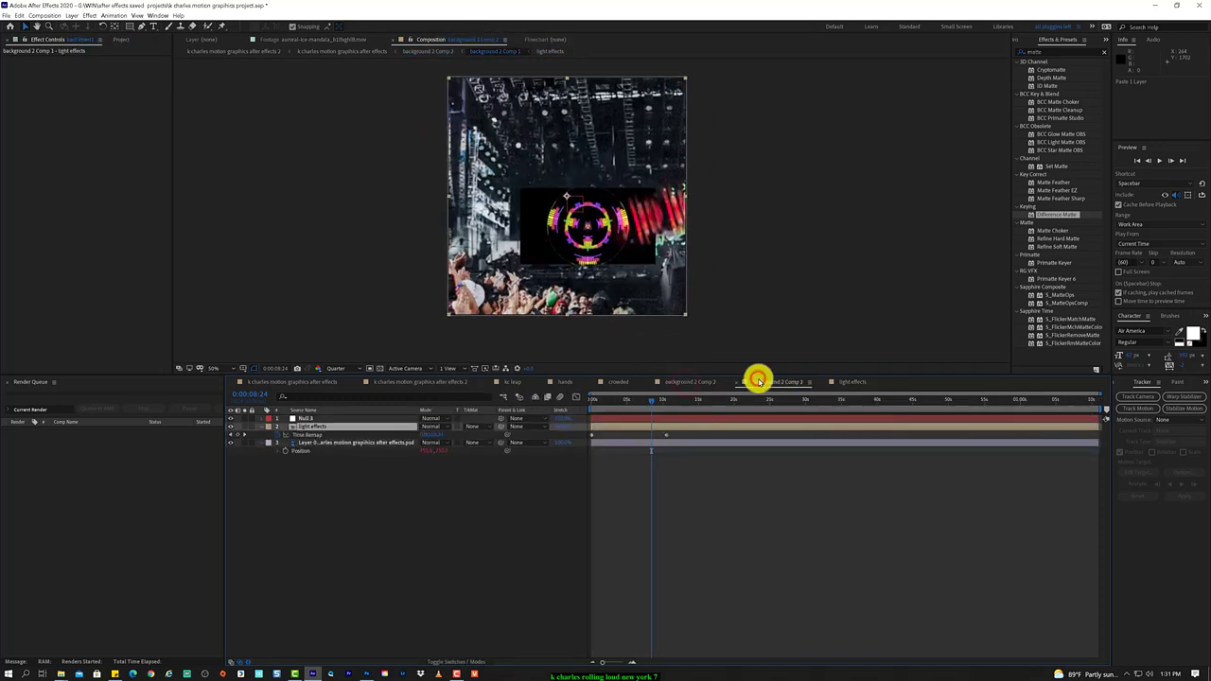
pyautogui.click(441, 426)
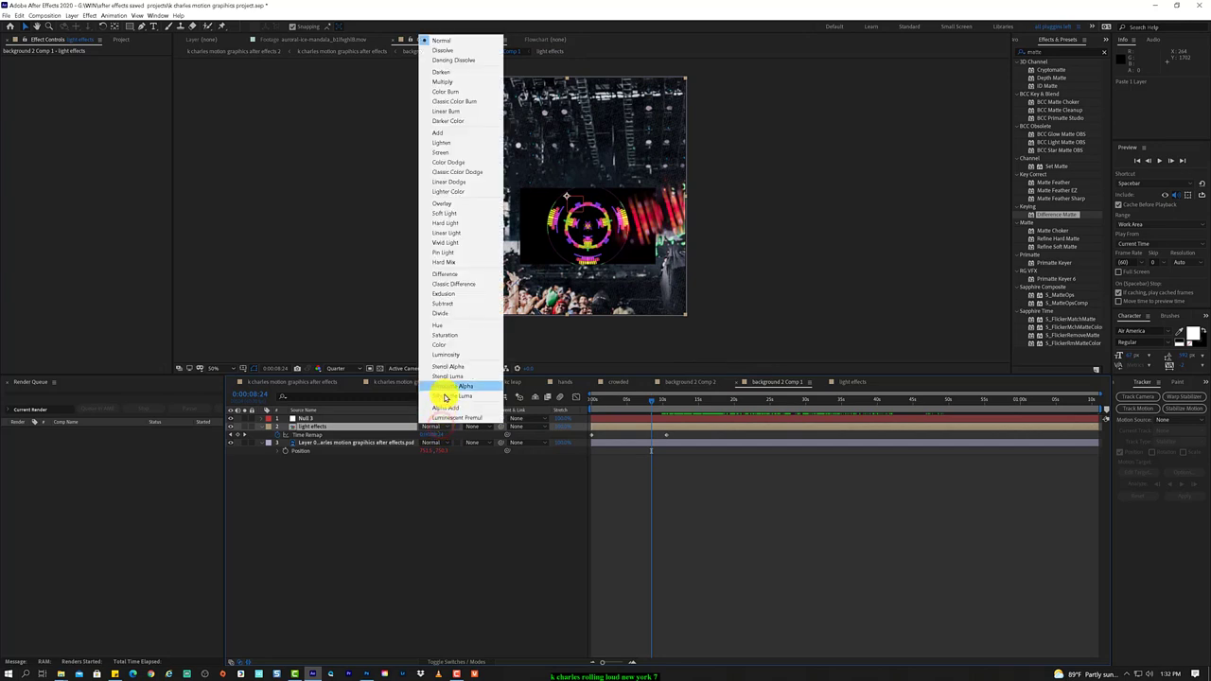
pyautogui.click(470, 132)
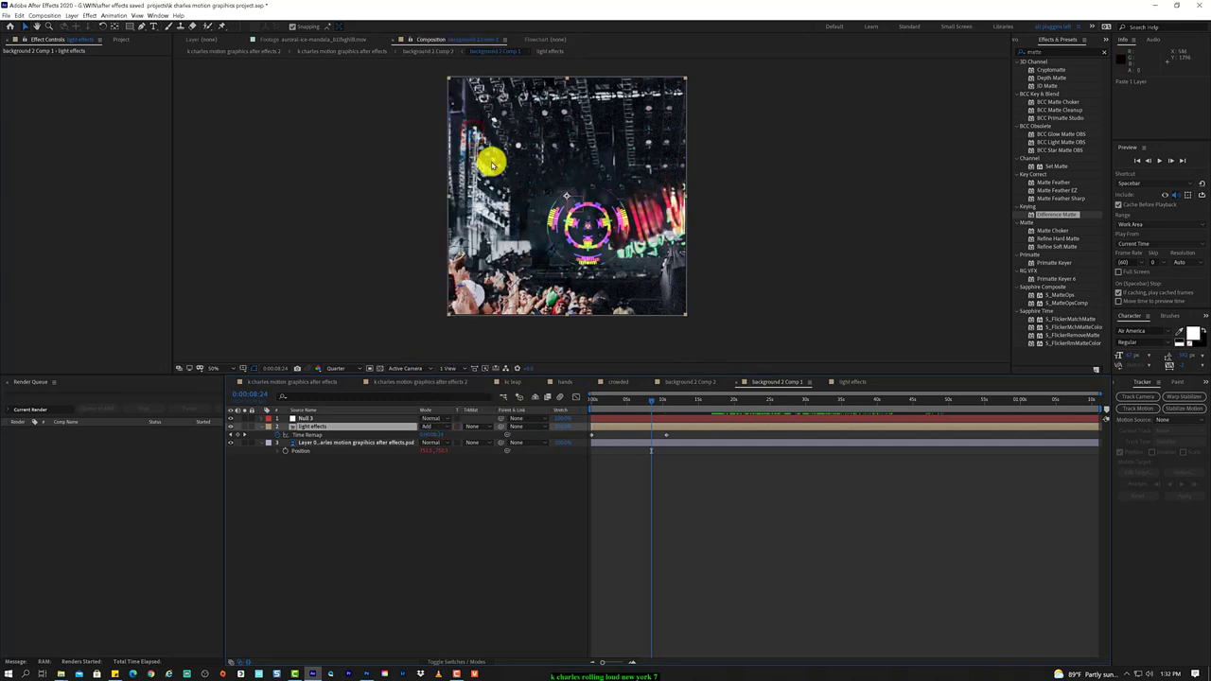
pyautogui.moveTo(652, 400)
pyautogui.mouseDown()
pyautogui.moveTo(627, 405)
pyautogui.moveTo(659, 405)
pyautogui.mouseUp()
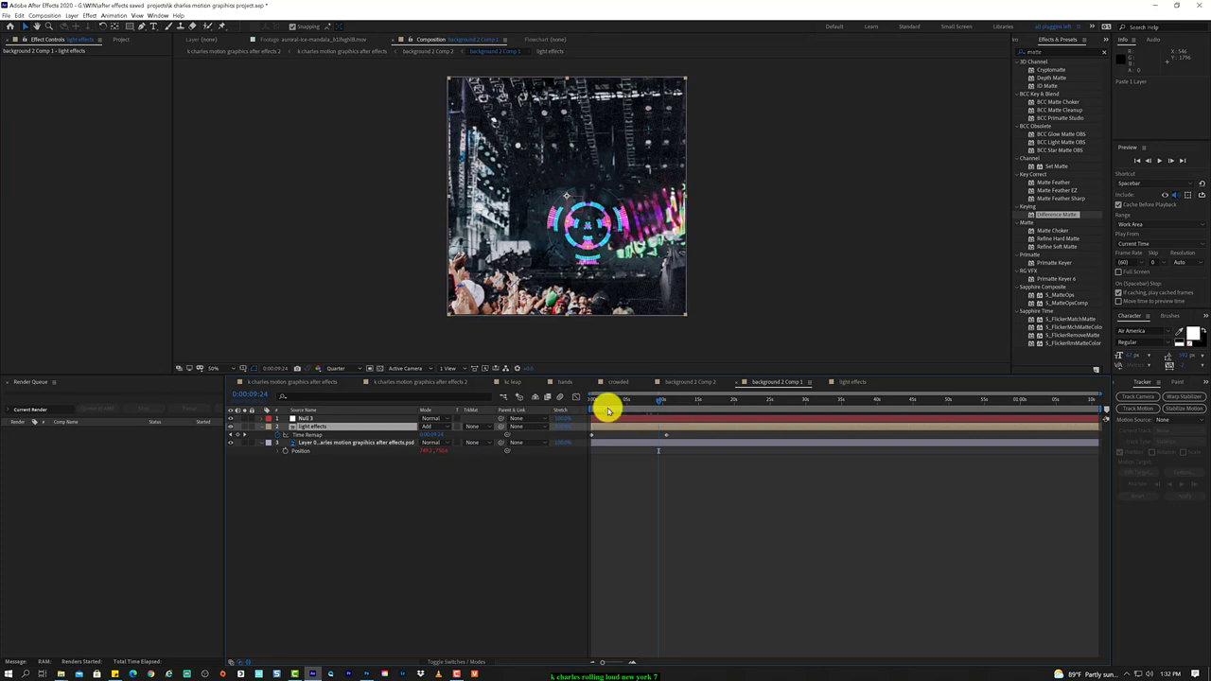
# In light effects, add a 'K CHARLES' text layer left of the mandala and nudge it slightly lower.
pyautogui.doubleClick(320, 427)
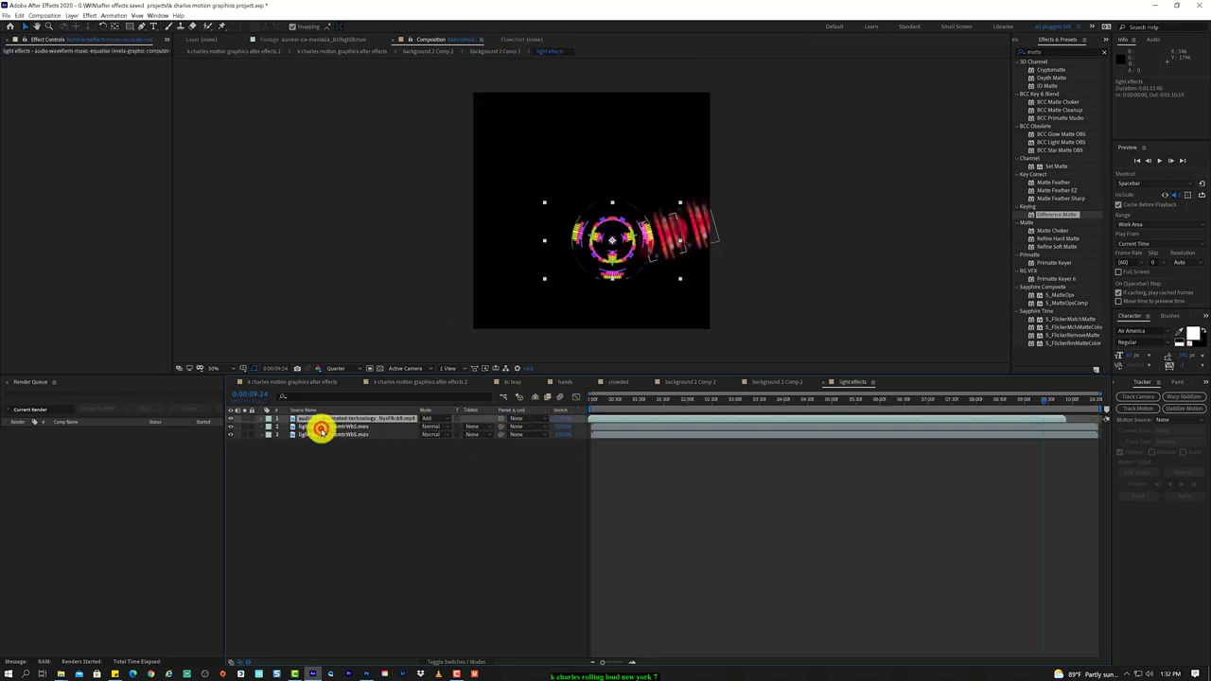
pyautogui.click(370, 476)
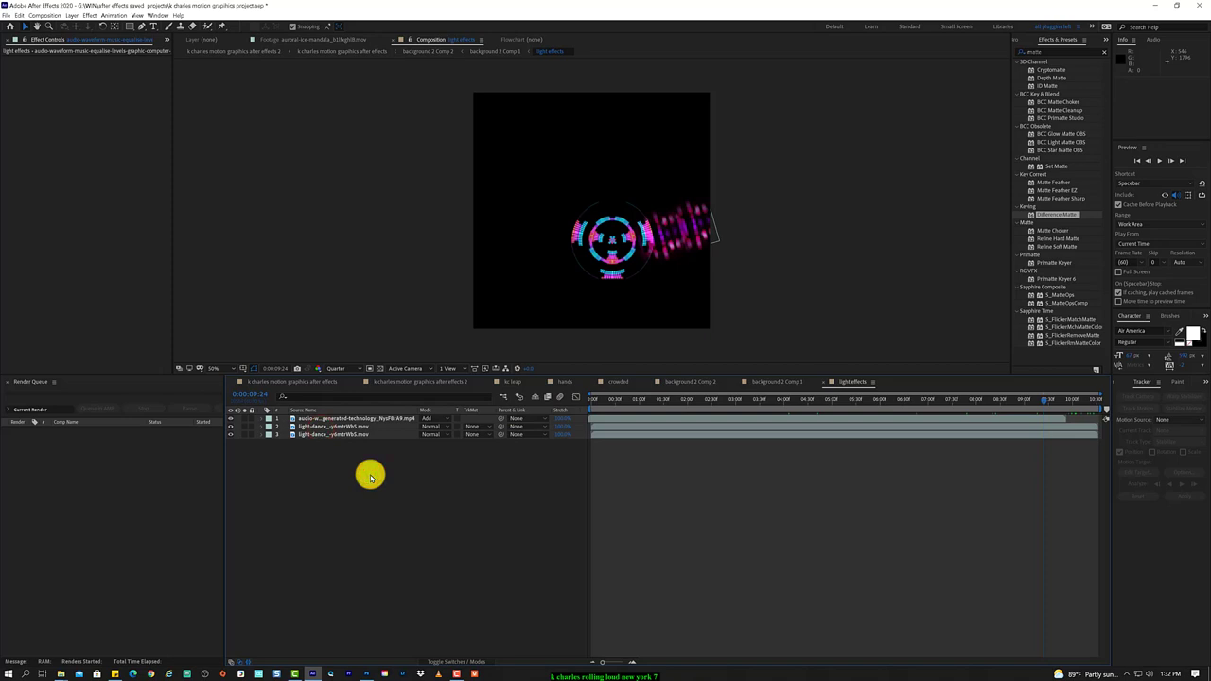
pyautogui.hotkey('ctrl', 't')
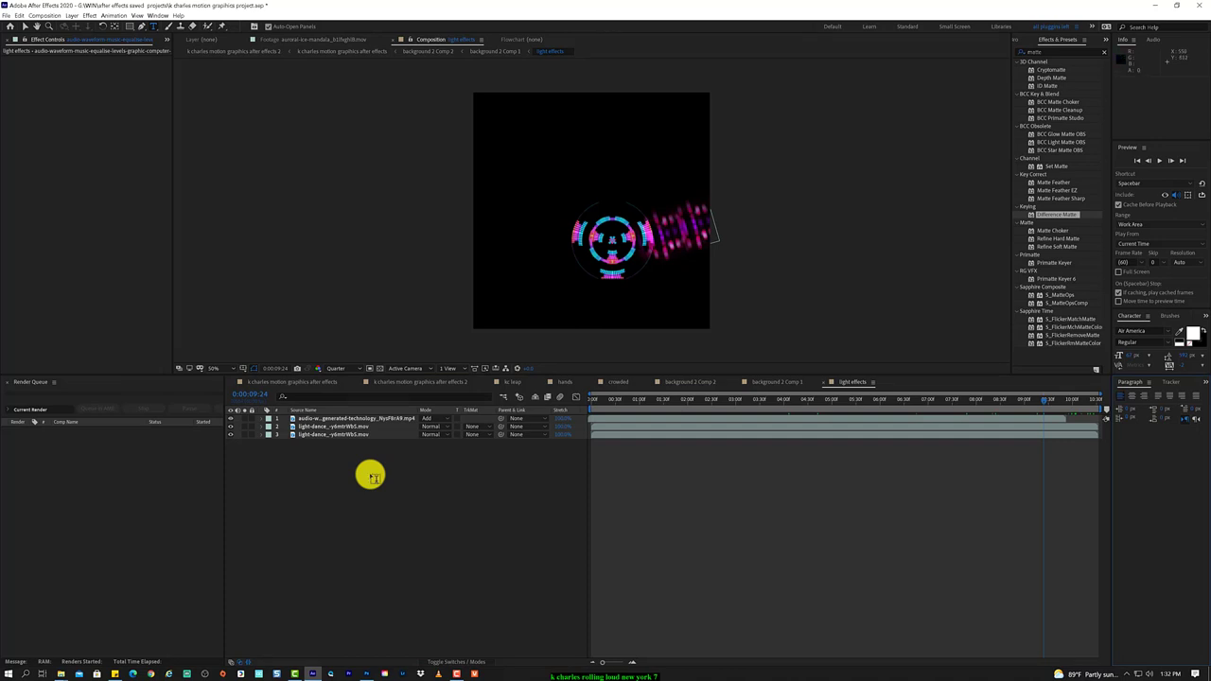
pyautogui.click(559, 238)
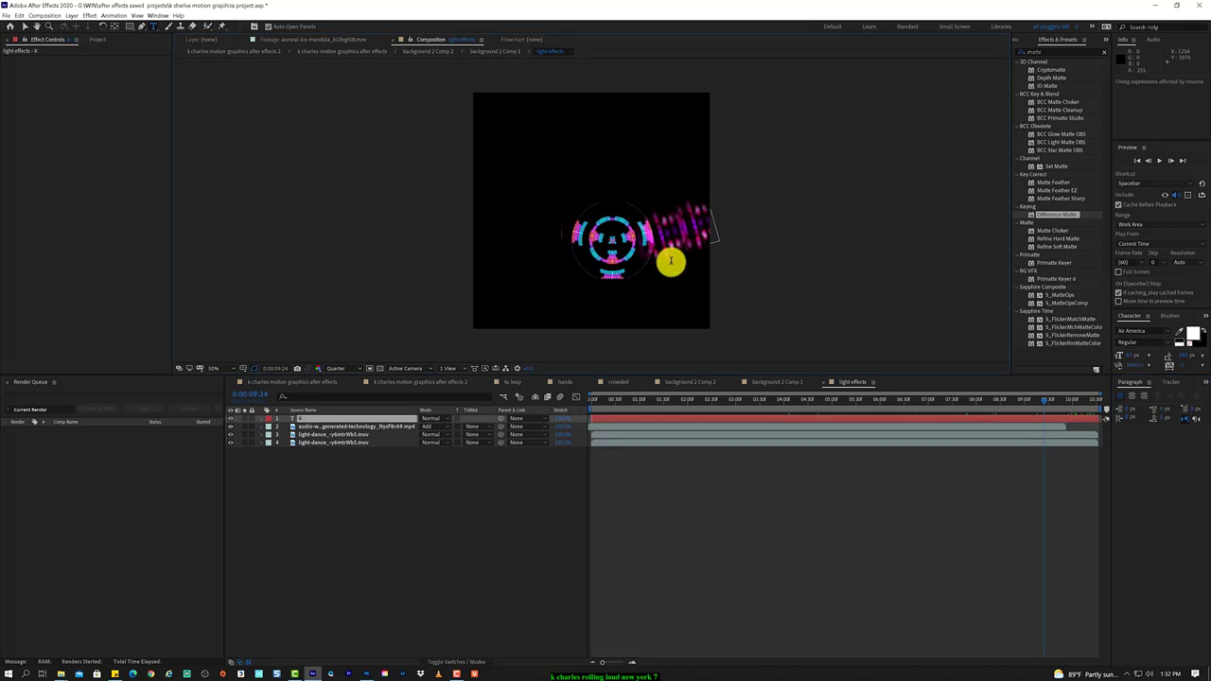
pyautogui.write('K CHARLES')
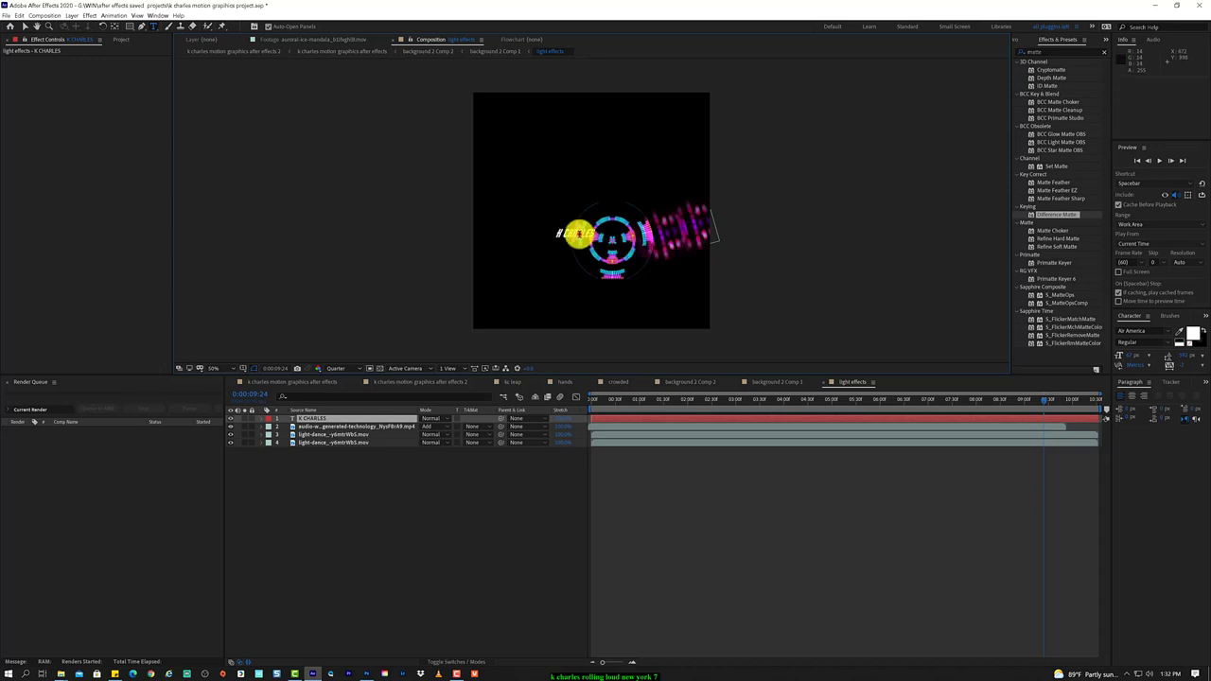
pyautogui.tripleClick(578, 234)
pyautogui.write('K CHARLES')
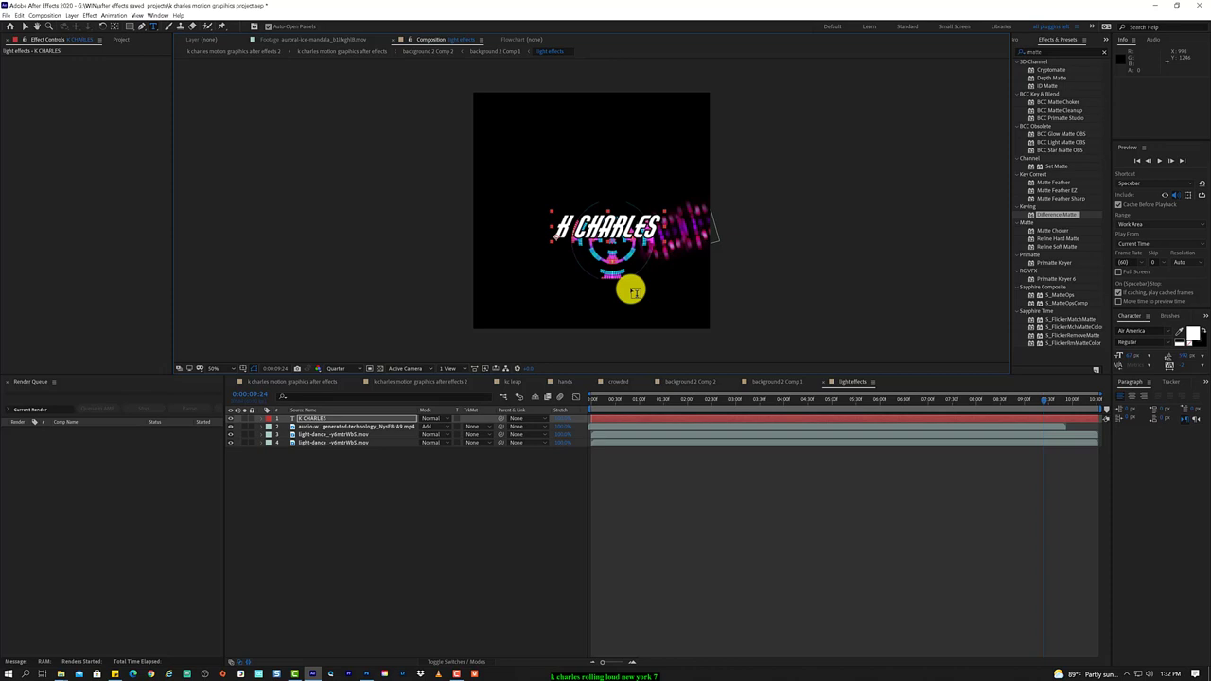
pyautogui.press('v')
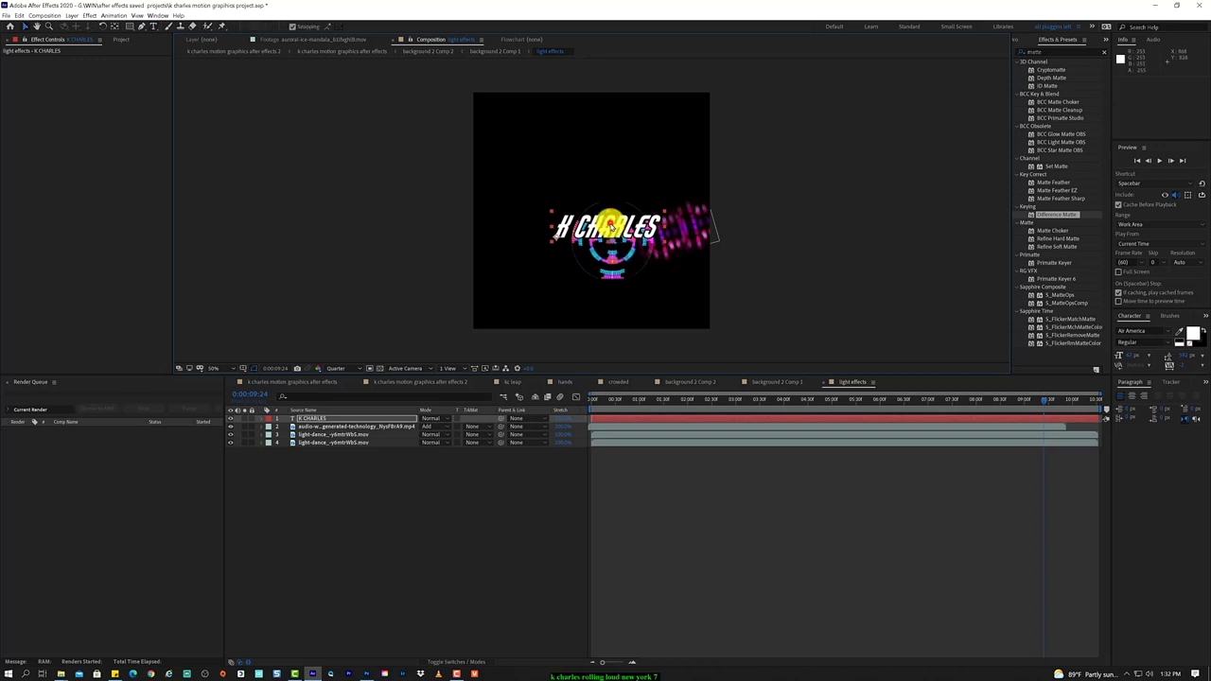
pyautogui.moveTo(615, 219); pyautogui.dragTo(615, 235)
pyautogui.click(627, 243)
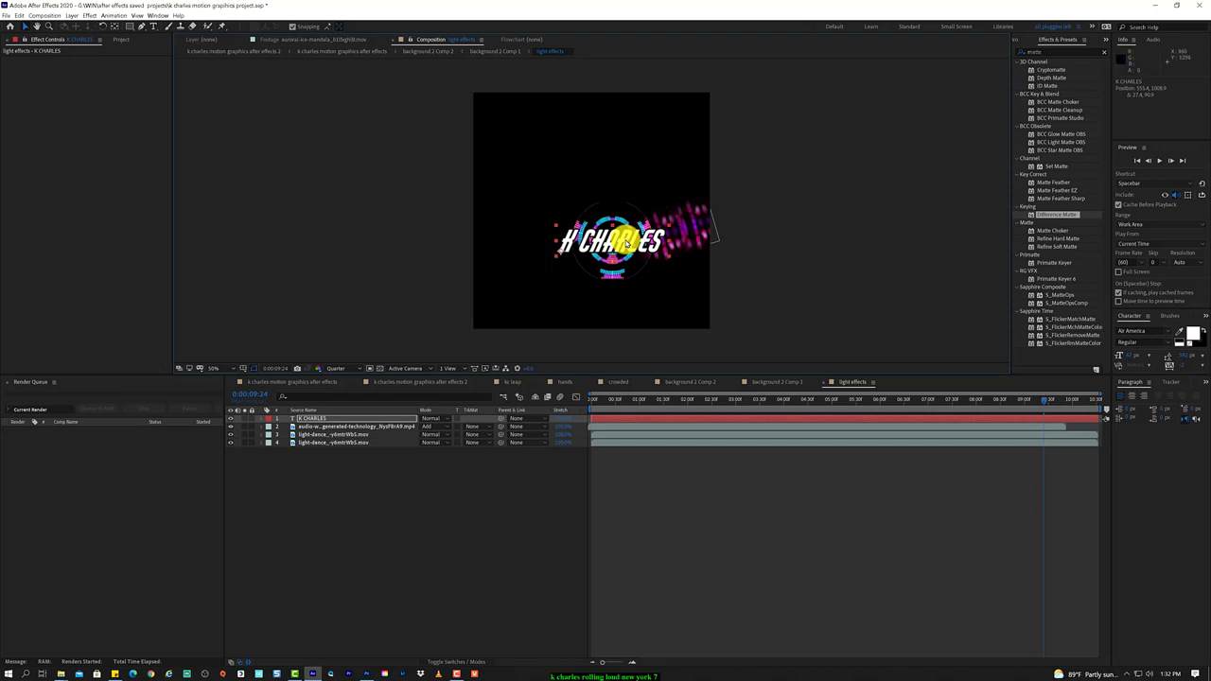
# Change the K CHARLES title's font to California, then view background 2 Comp 1.
pyautogui.doubleClick(619, 234)
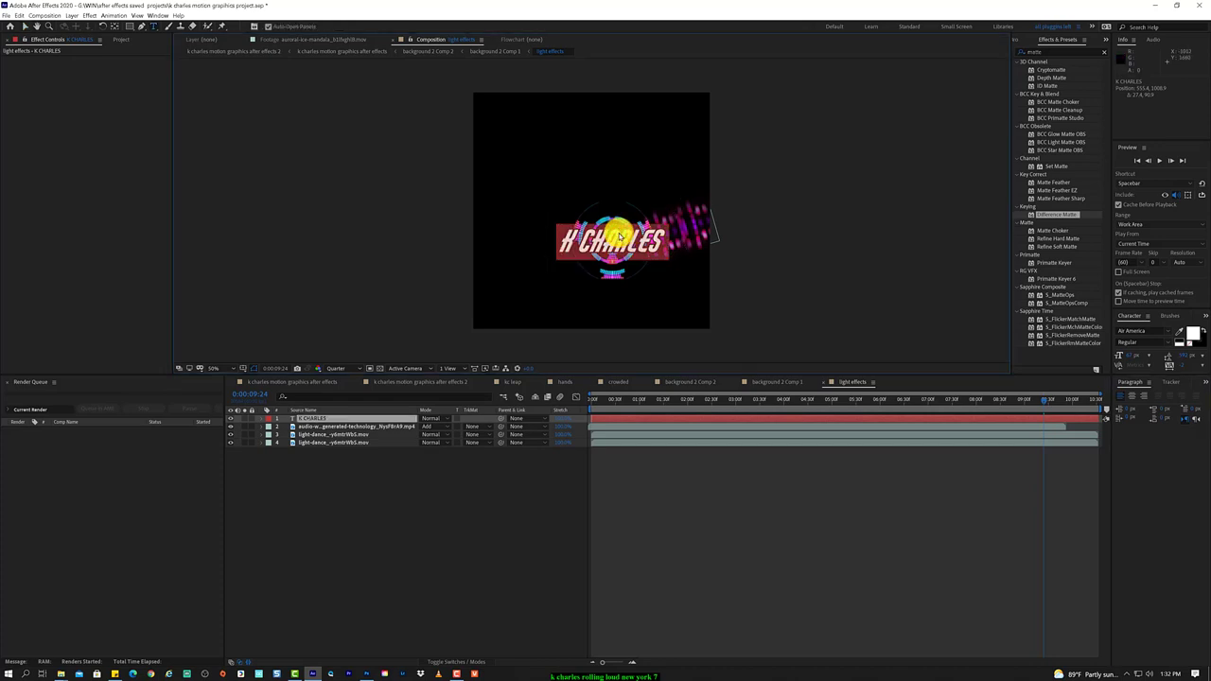
pyautogui.click(1168, 331)
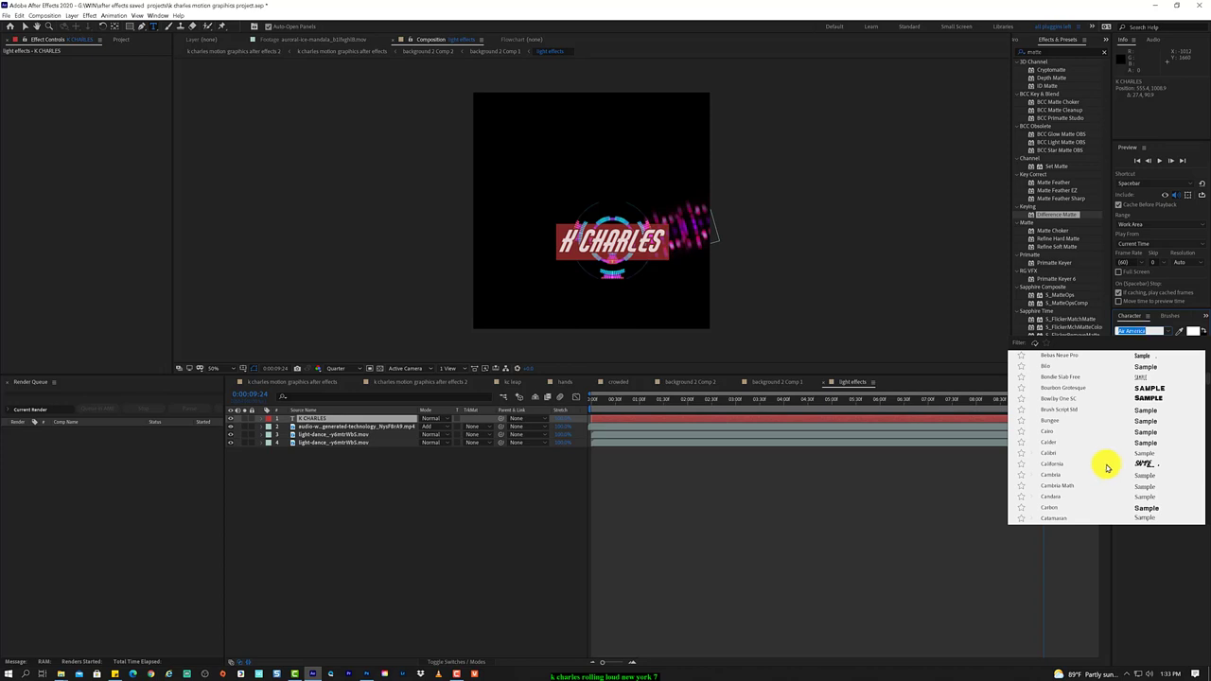
pyautogui.click(1147, 463)
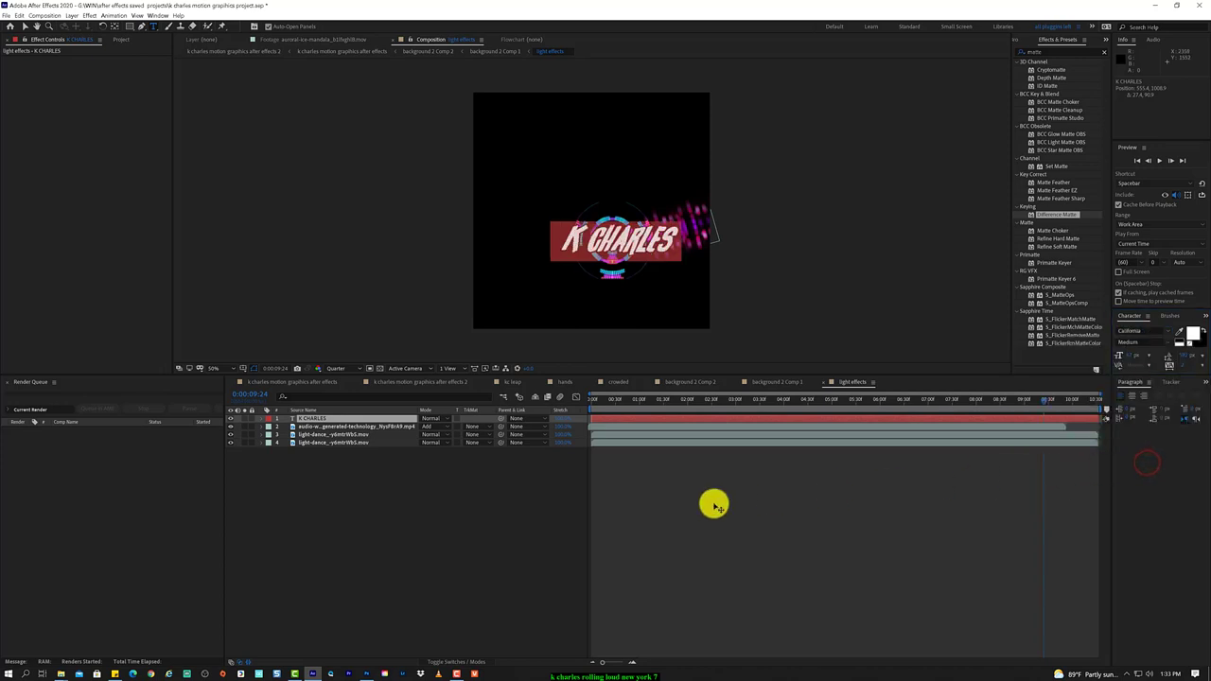
pyautogui.click(400, 533)
pyautogui.click(400, 532)
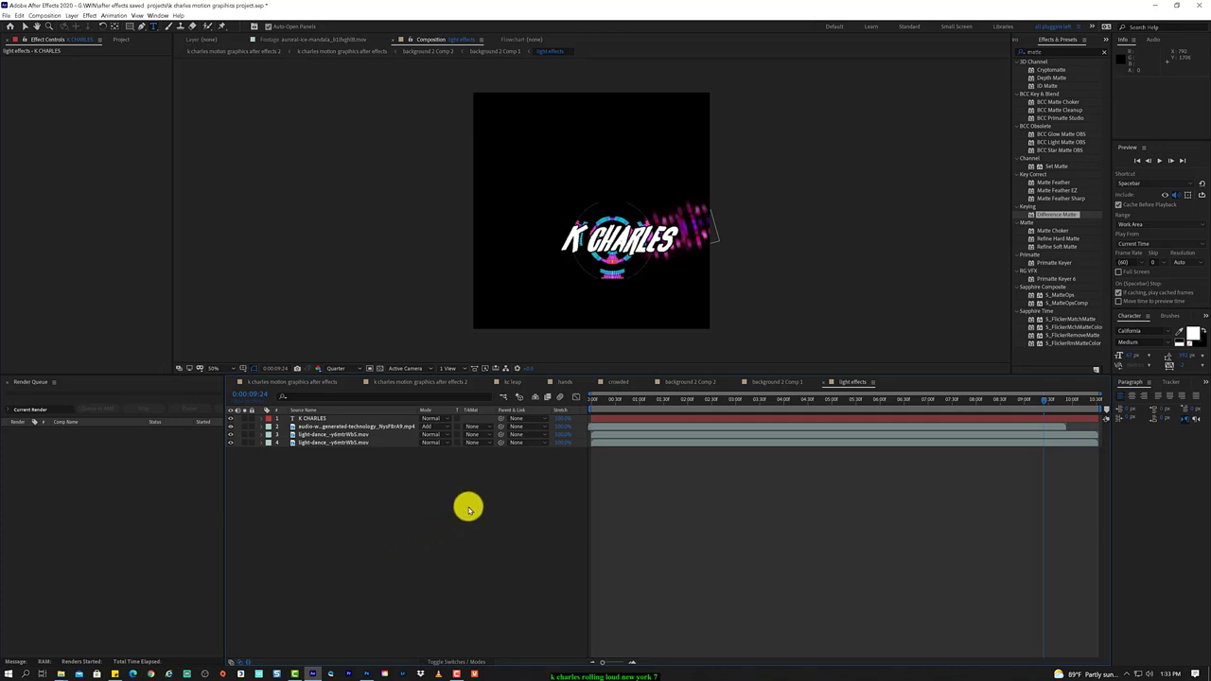
pyautogui.click(776, 384)
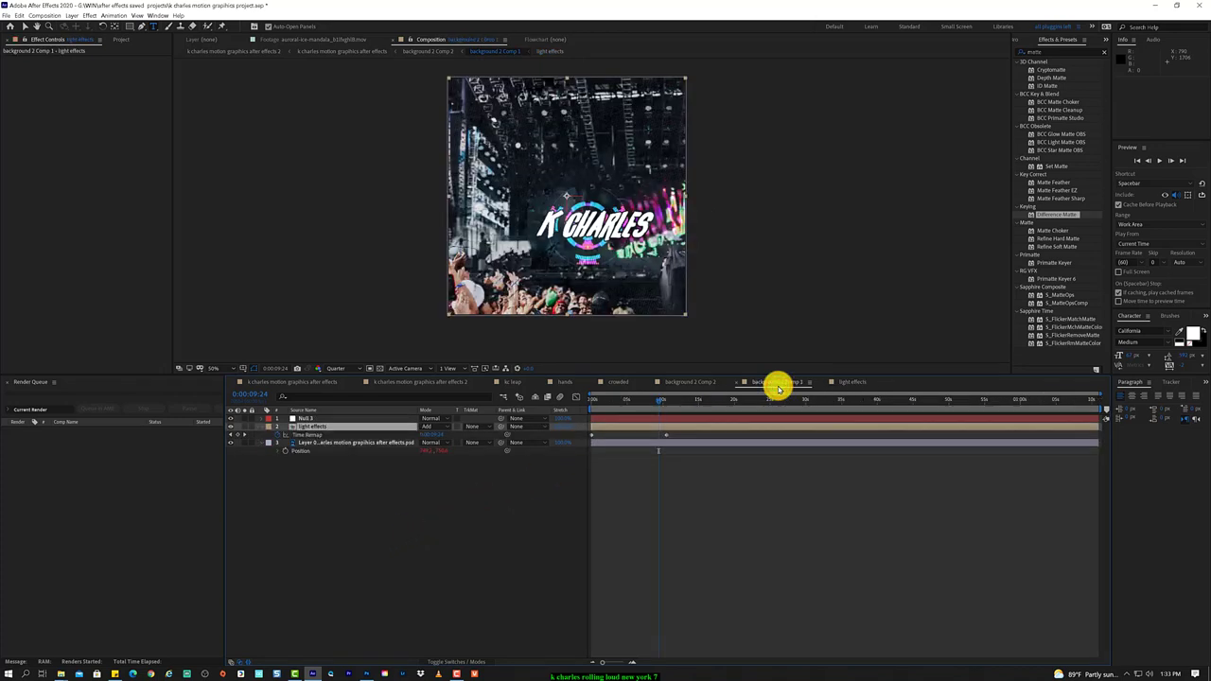
# Back in light effects, add a new adjustment layer, Adjustment Layer 2, via the timeline's New menu.
pyautogui.click(851, 383)
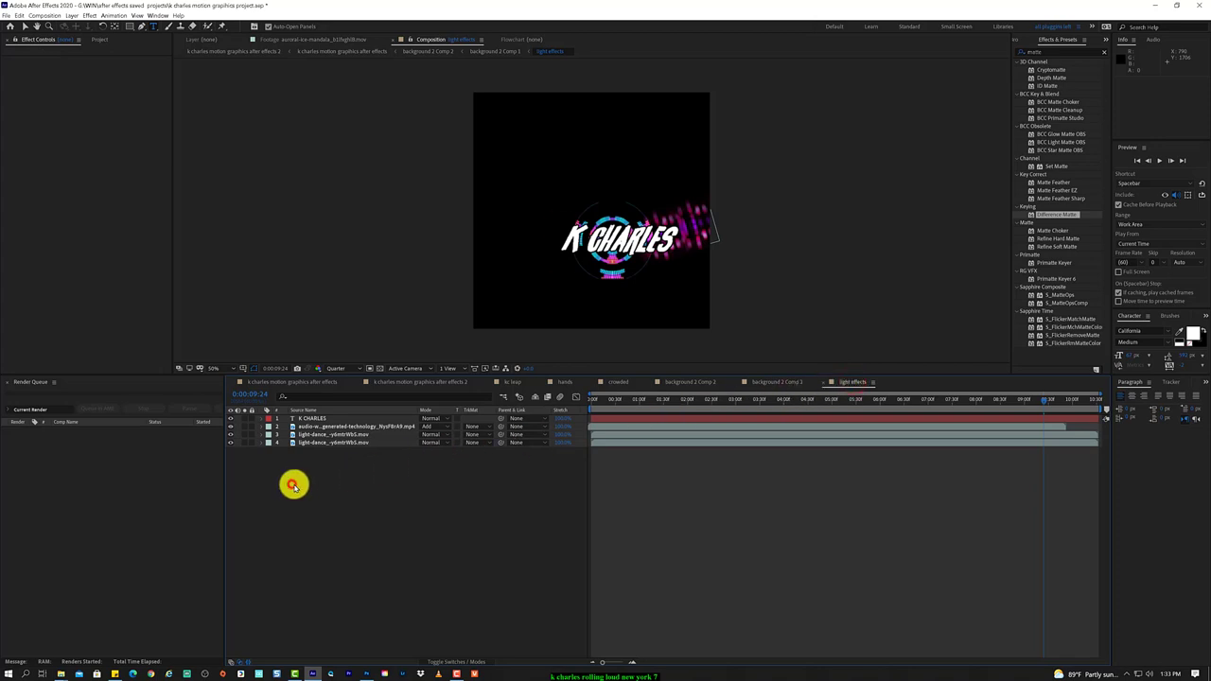
pyautogui.rightClick(331, 491)
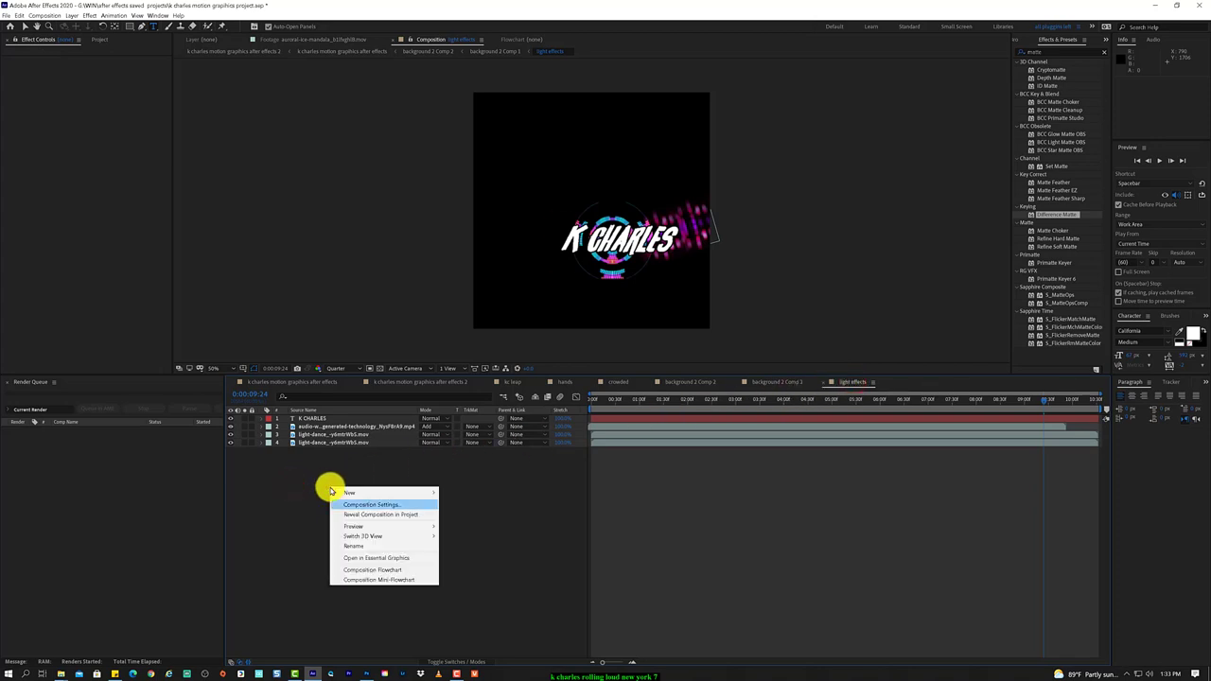
pyautogui.moveTo(333, 492)
pyautogui.click(495, 564)
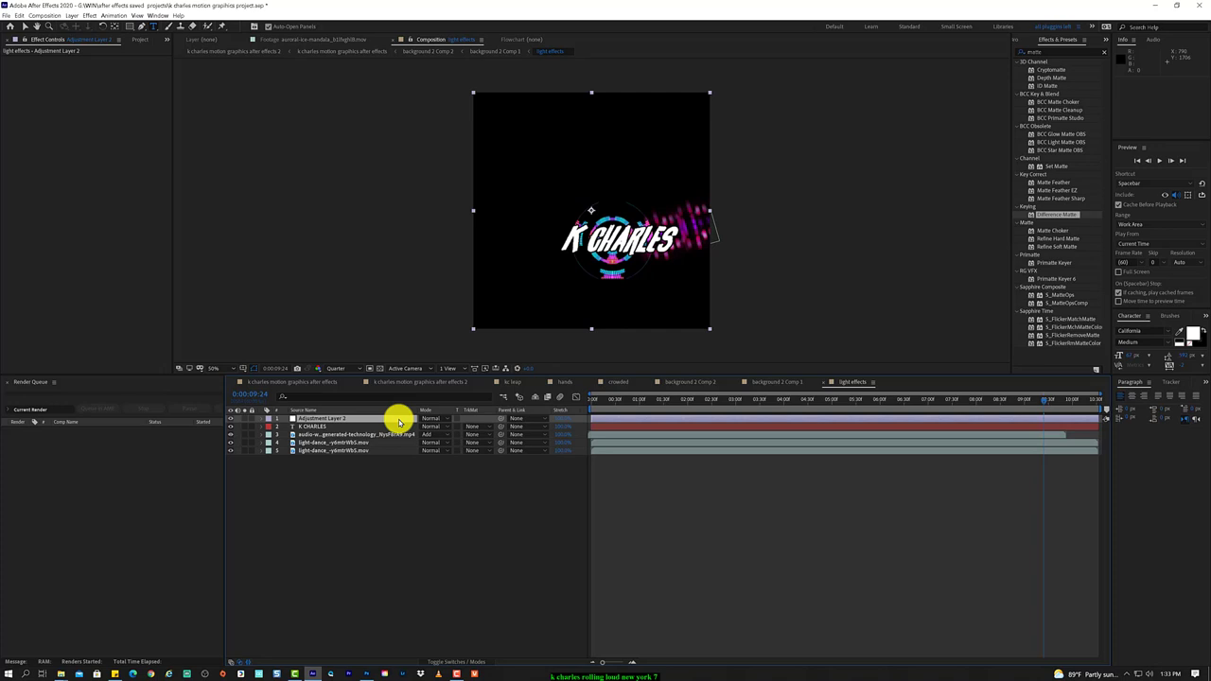
pyautogui.click(399, 426)
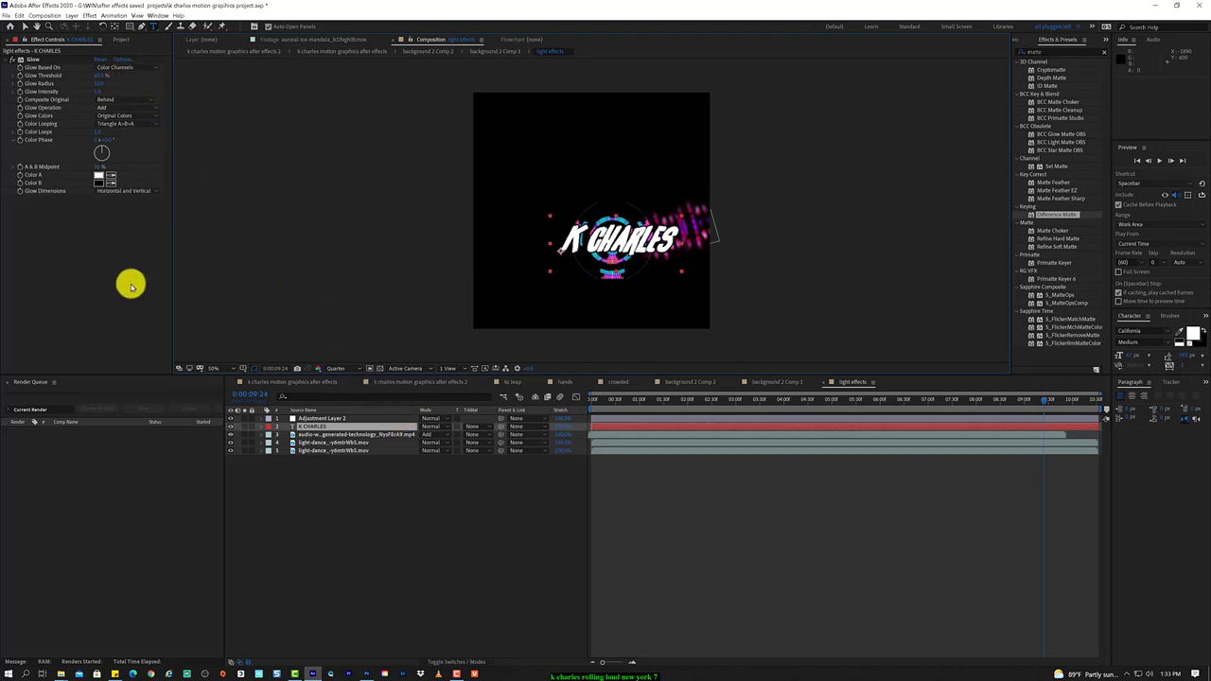
pyautogui.hotkey('ctrl', 's')
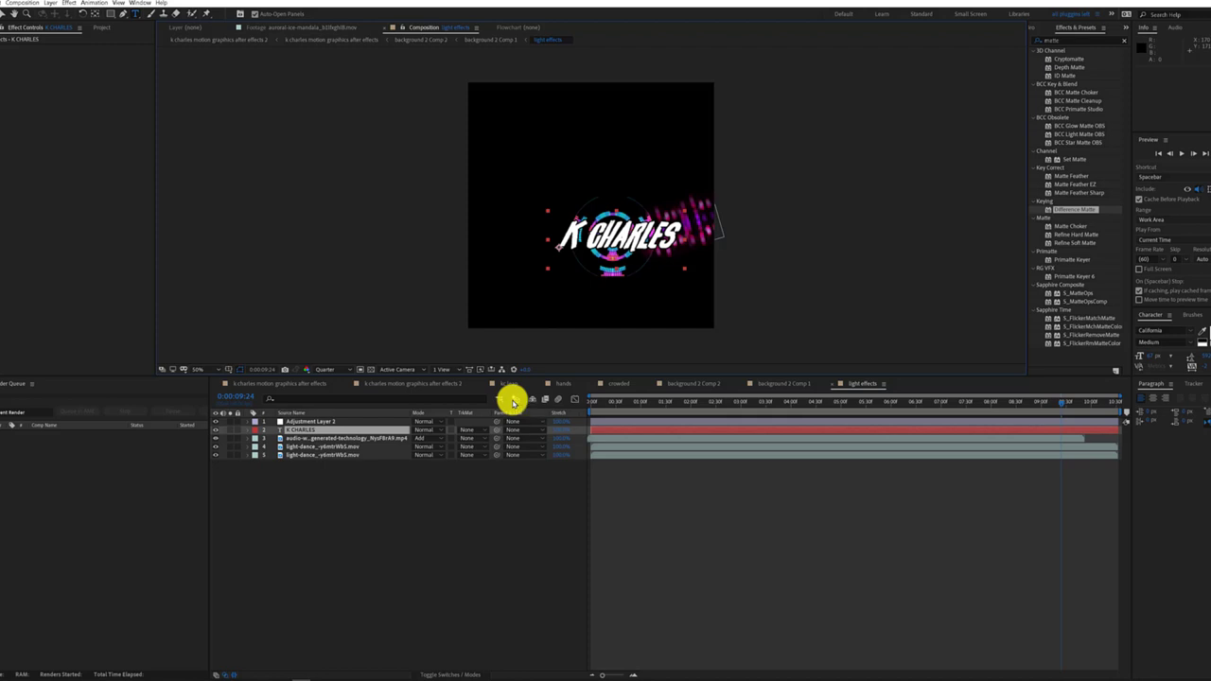
# Apply RG Universe Blur's uni.Blur effect to Adjustment Layer 2.
pyautogui.press('v')
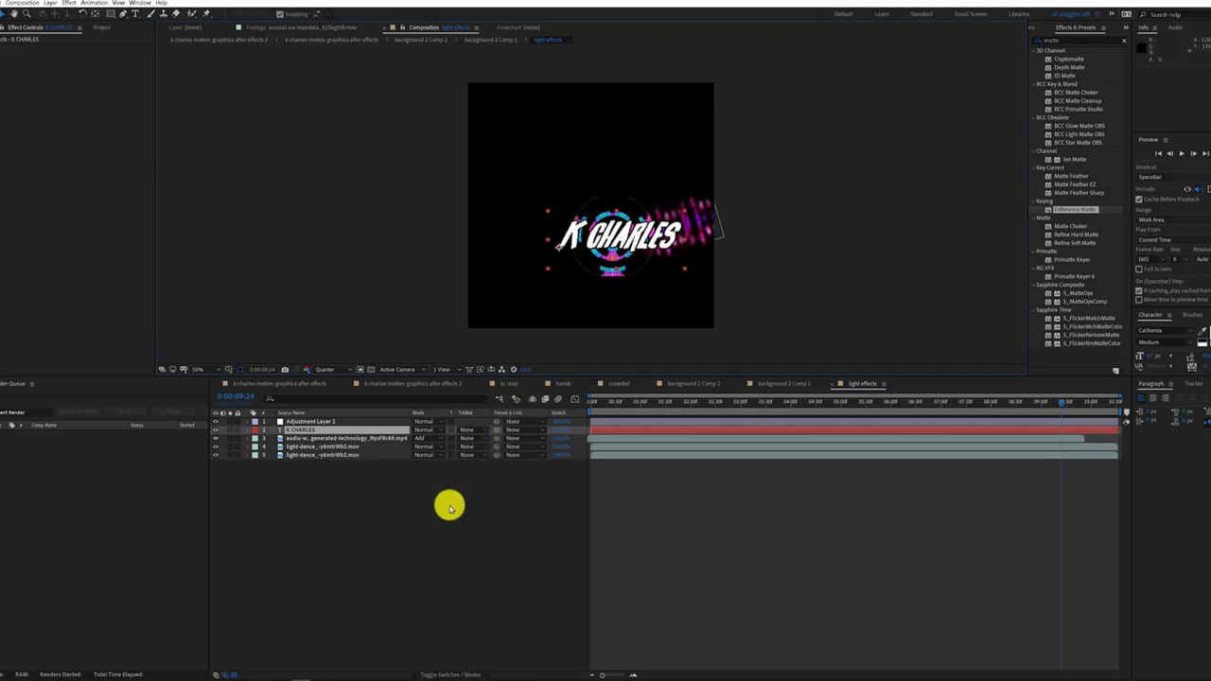
pyautogui.click(419, 553)
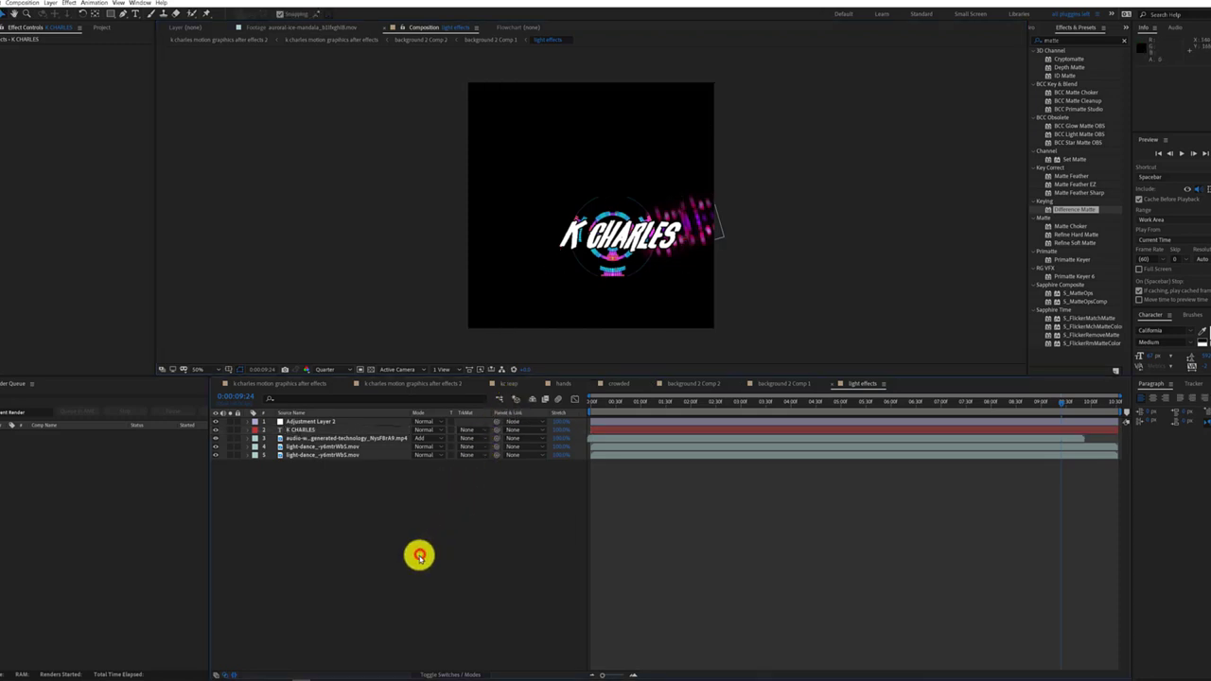
pyautogui.click(332, 420)
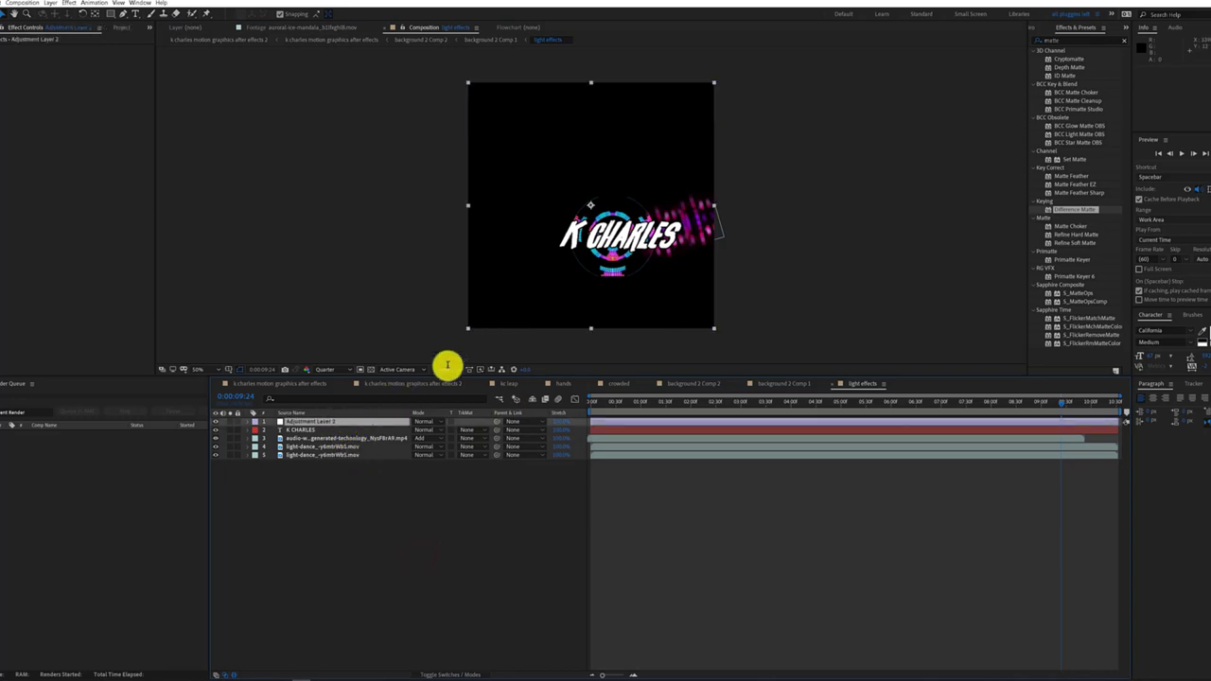
pyautogui.click(1123, 40)
pyautogui.click(1107, 41)
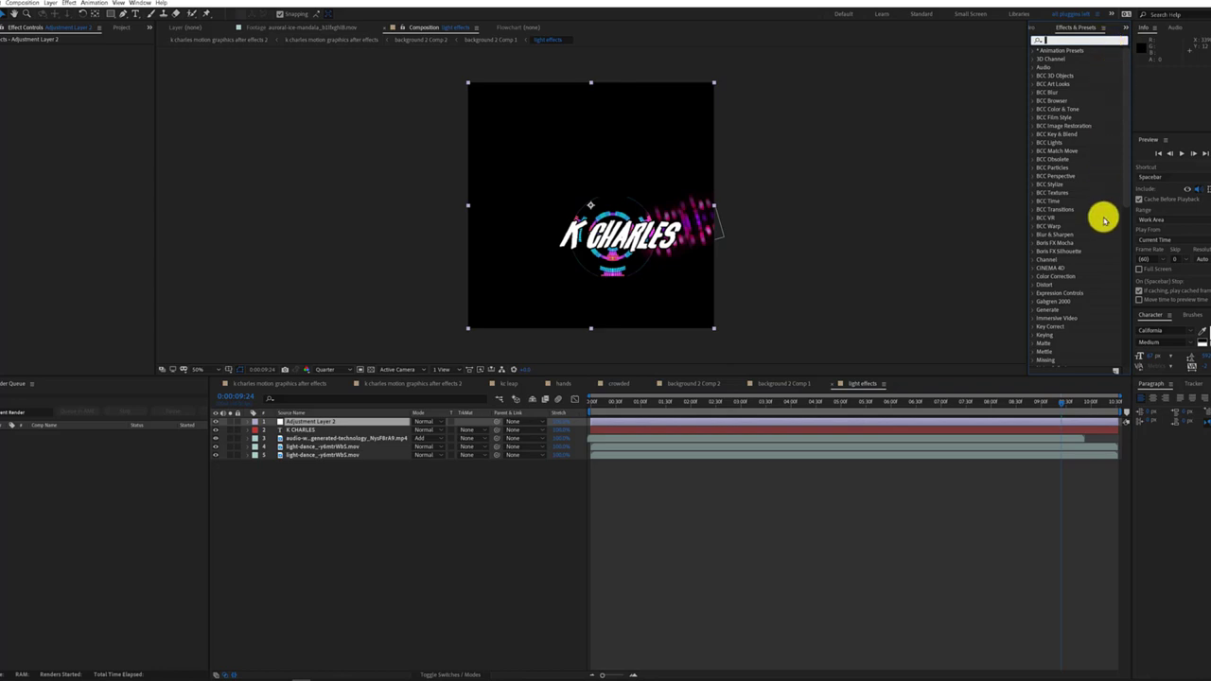
pyautogui.scroll(-3, 1104, 219)
pyautogui.scroll(-4, 1103, 222)
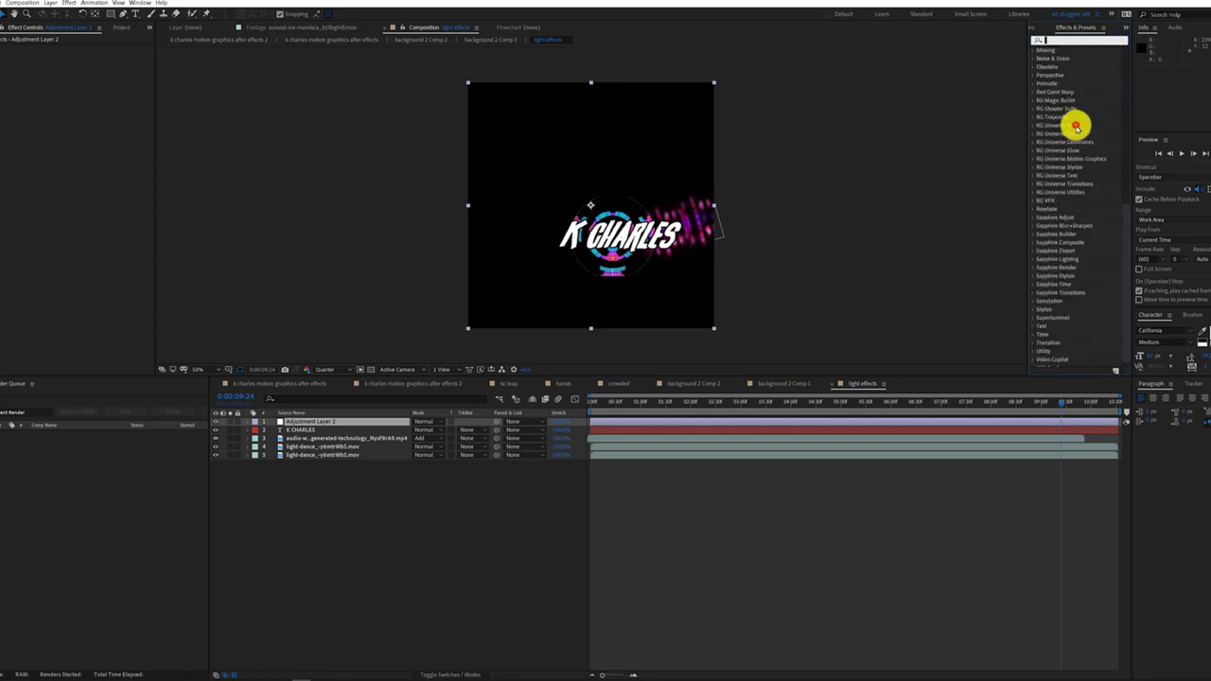
pyautogui.click(1074, 125)
pyautogui.click(1033, 126)
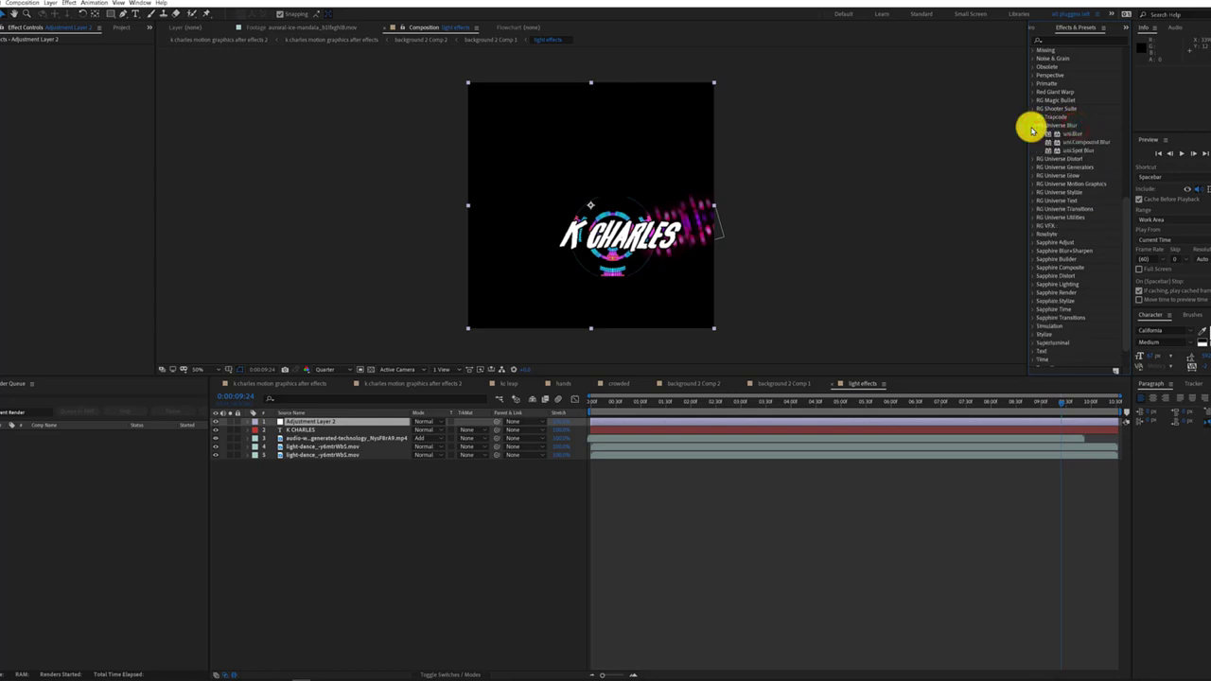
pyautogui.click(1076, 134)
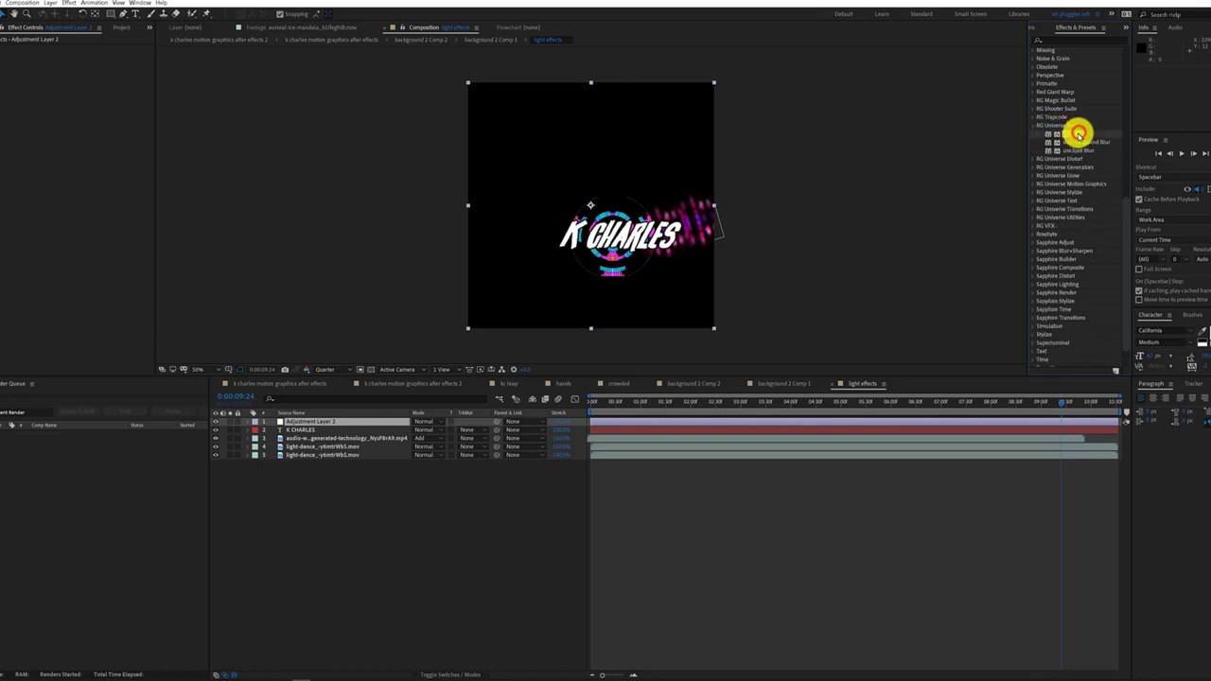
pyautogui.moveTo(1076, 135); pyautogui.dragTo(587, 246)
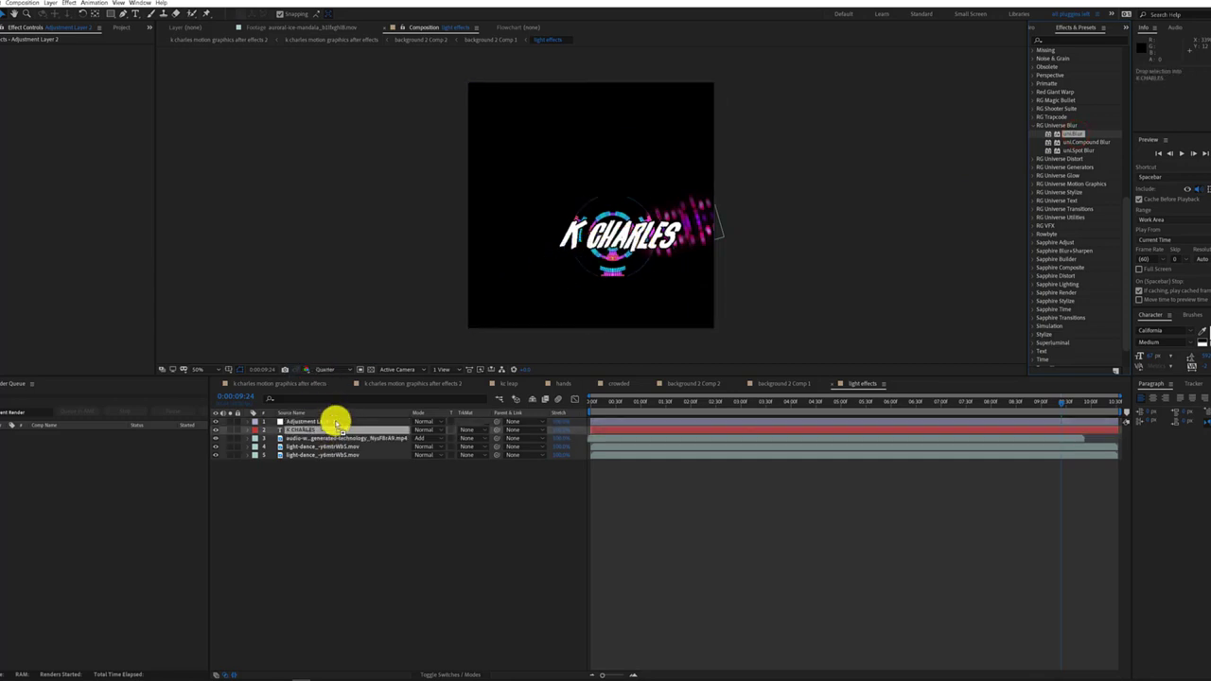
pyautogui.moveTo(587, 246); pyautogui.dragTo(334, 423)
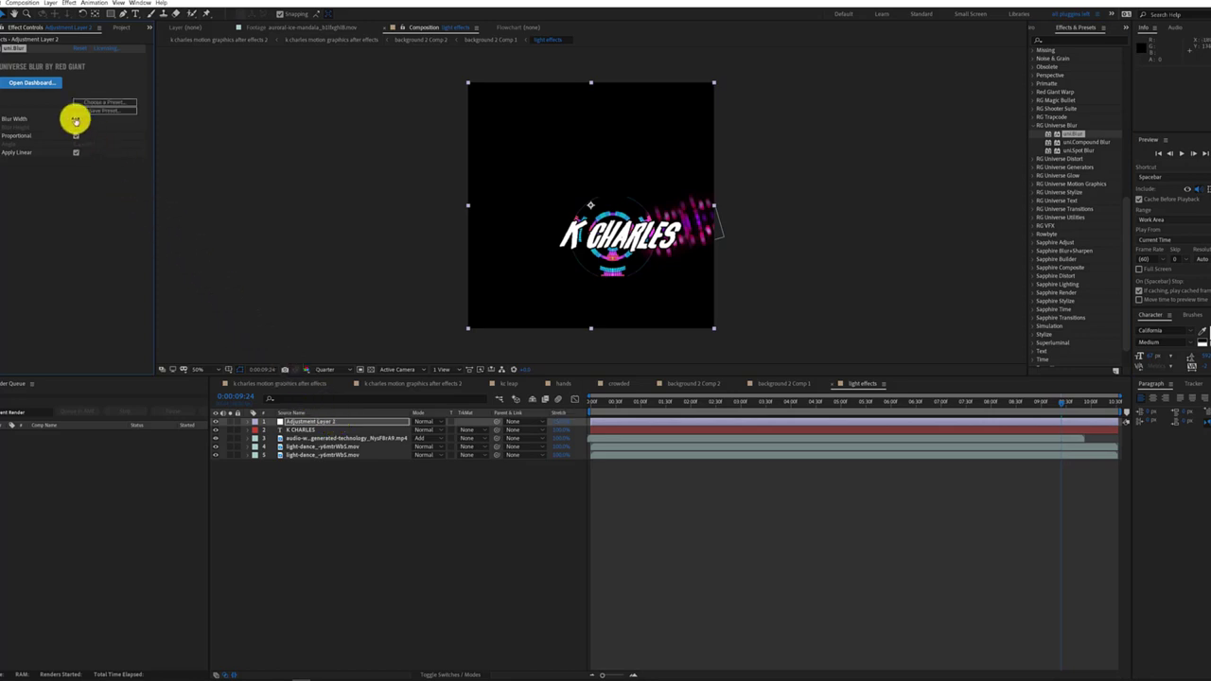
# Raise uni.Blur's Blur Width to heavily blur the title, then go to the k charles motion graphics after effects 2 comp.
pyautogui.click(78, 118)
pyautogui.moveTo(80, 119); pyautogui.dragTo(95, 115)
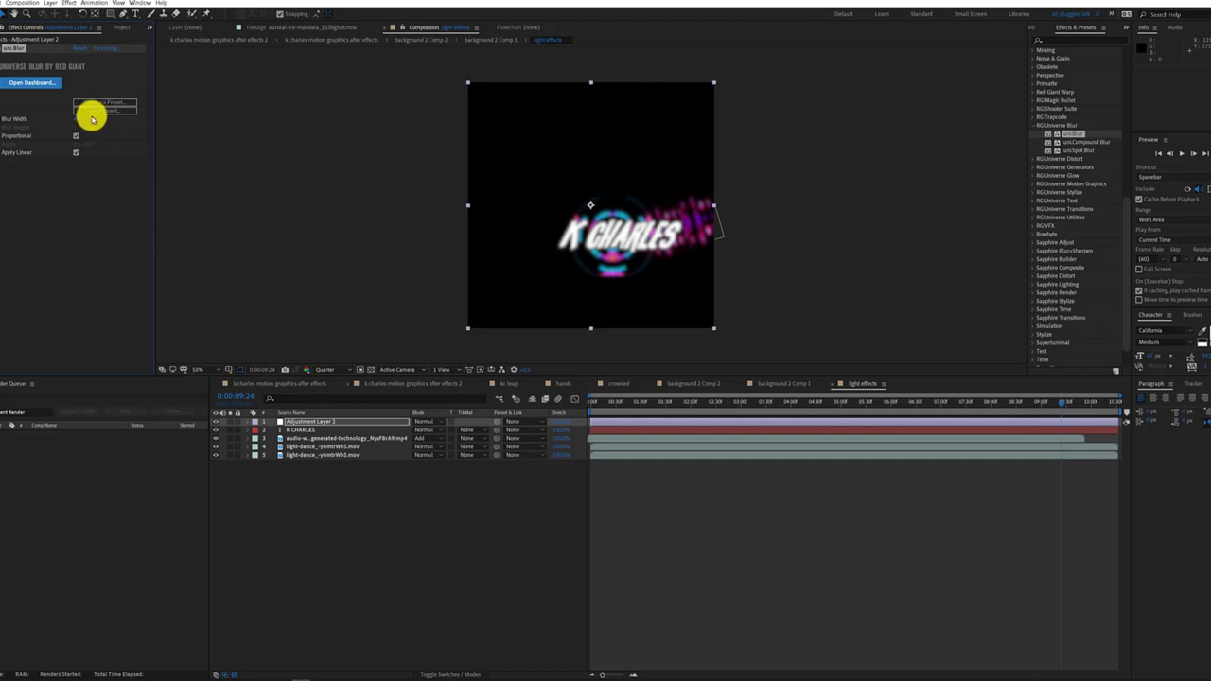
pyautogui.click(235, 42)
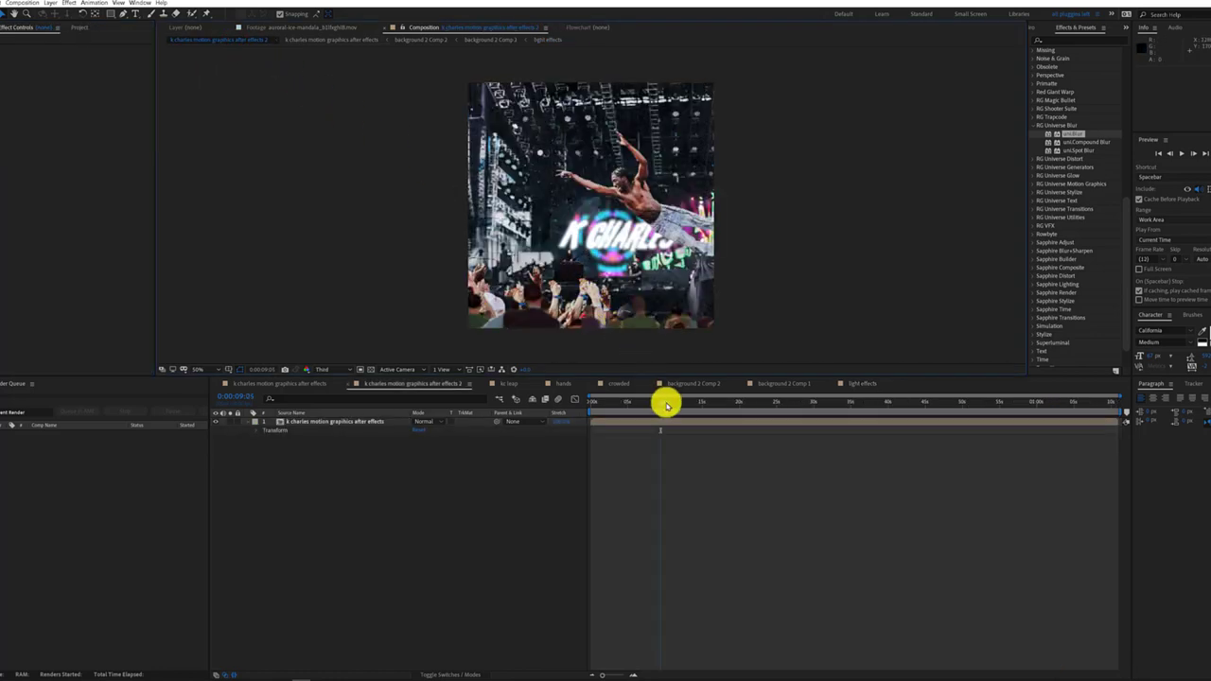
# Scrub the opening seconds to check the blurred title over the crowd, then return to light effects.
pyautogui.moveTo(667, 405); pyautogui.dragTo(625, 404)
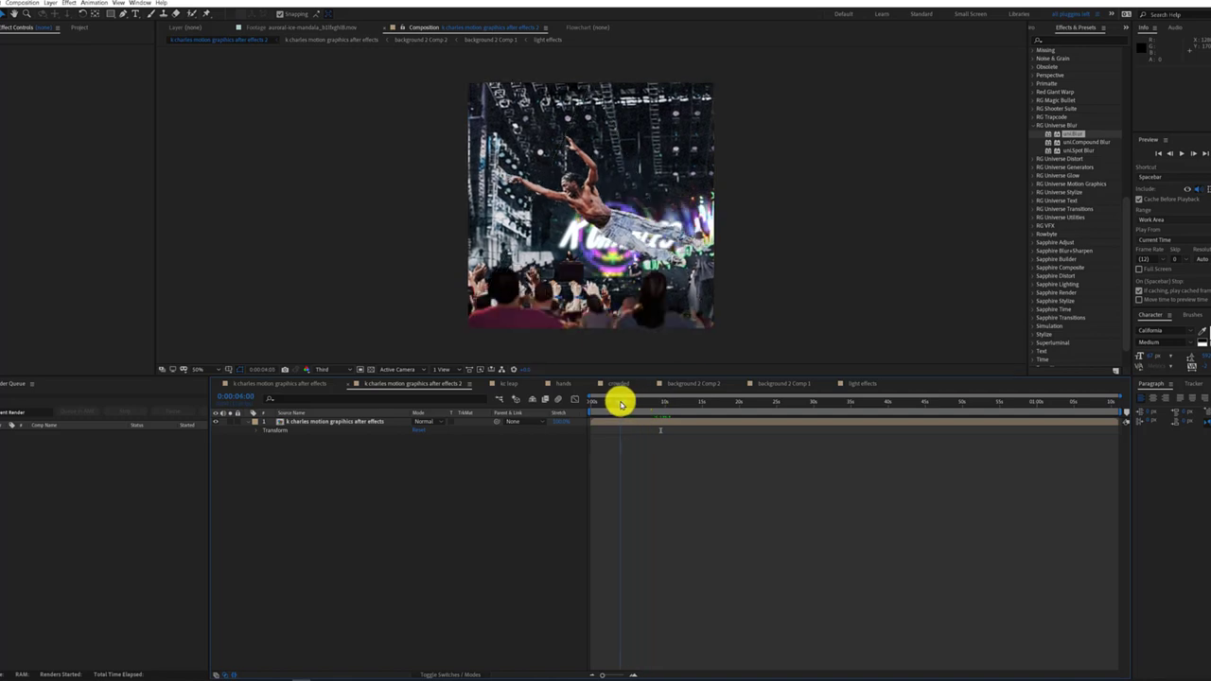
pyautogui.moveTo(624, 404); pyautogui.dragTo(600, 403)
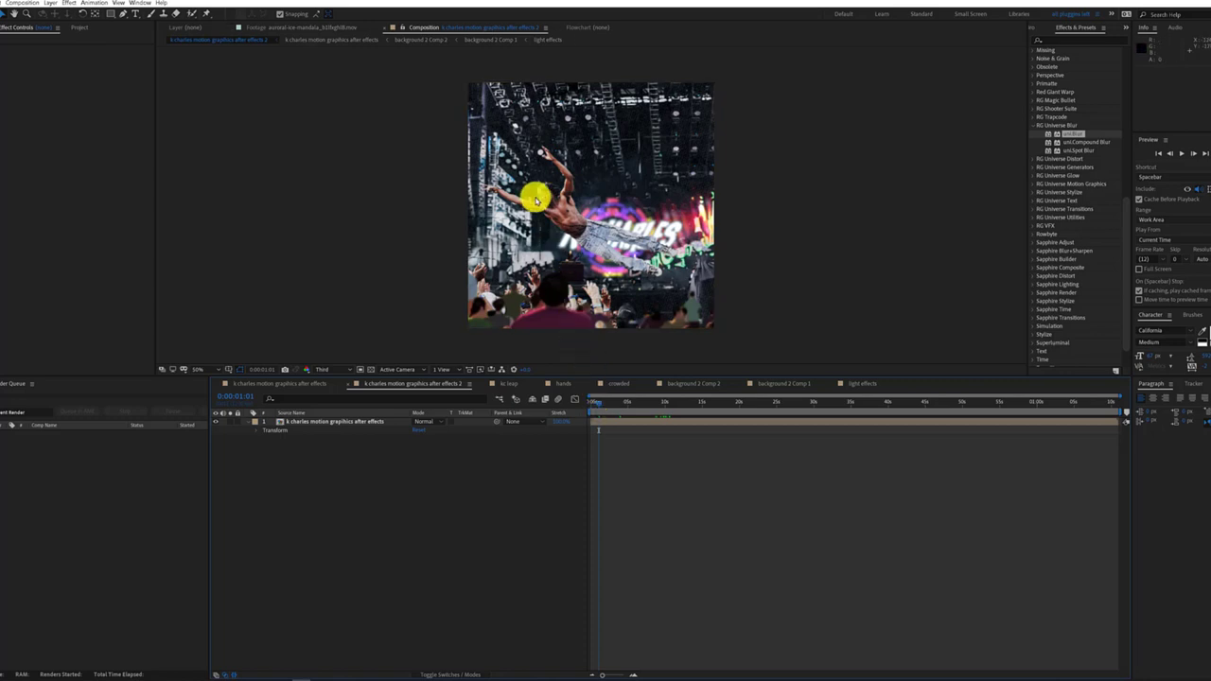
pyautogui.click(489, 41)
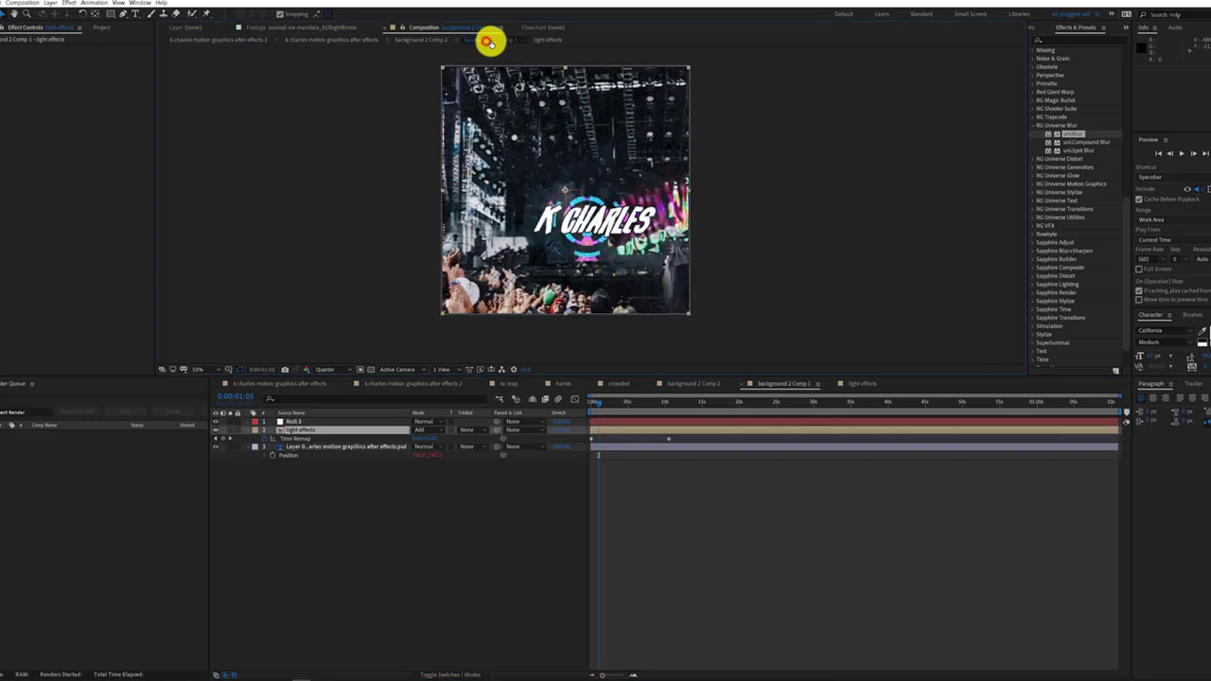
pyautogui.click(550, 43)
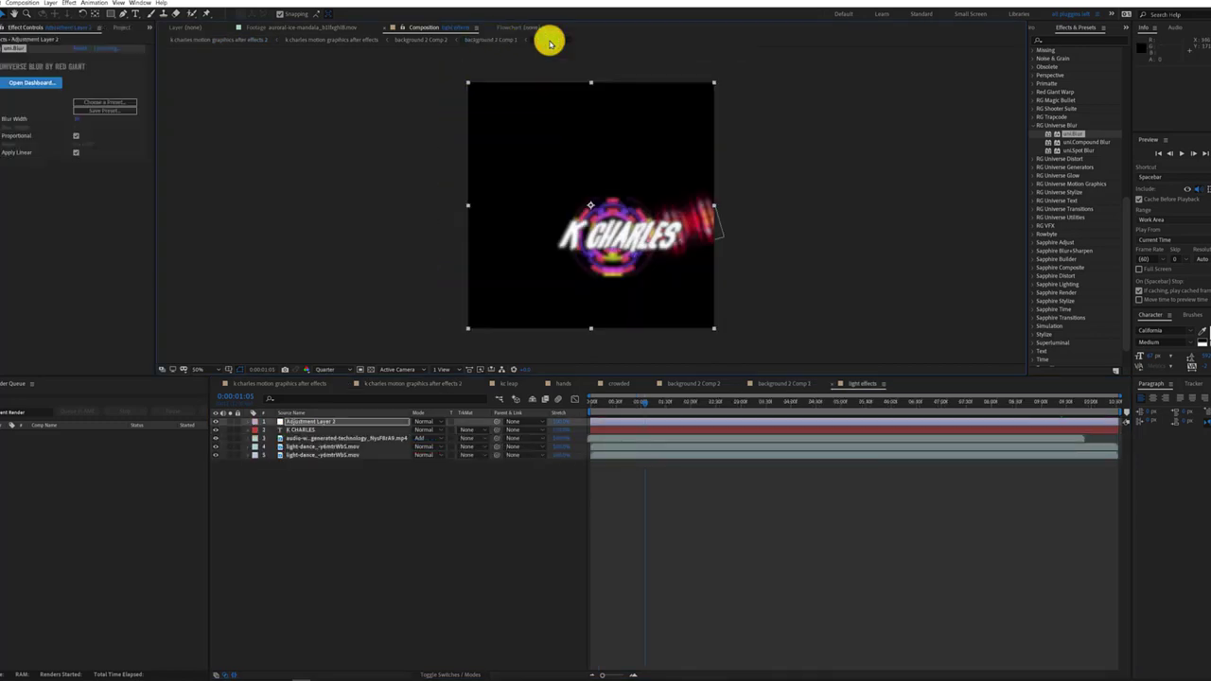
# Try uni.AV Club from RG Universe Stylize on Adjustment Layer 2, undo it, and reselect K CHARLES.
pyautogui.click(303, 430)
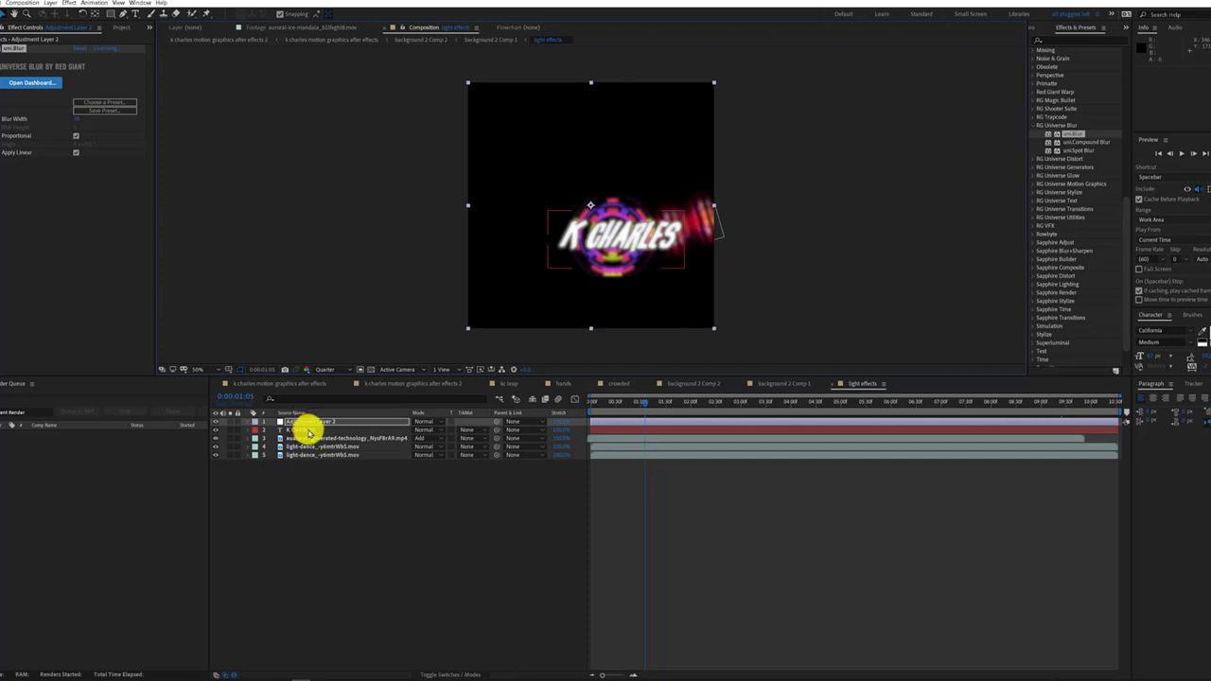
pyautogui.click(308, 431)
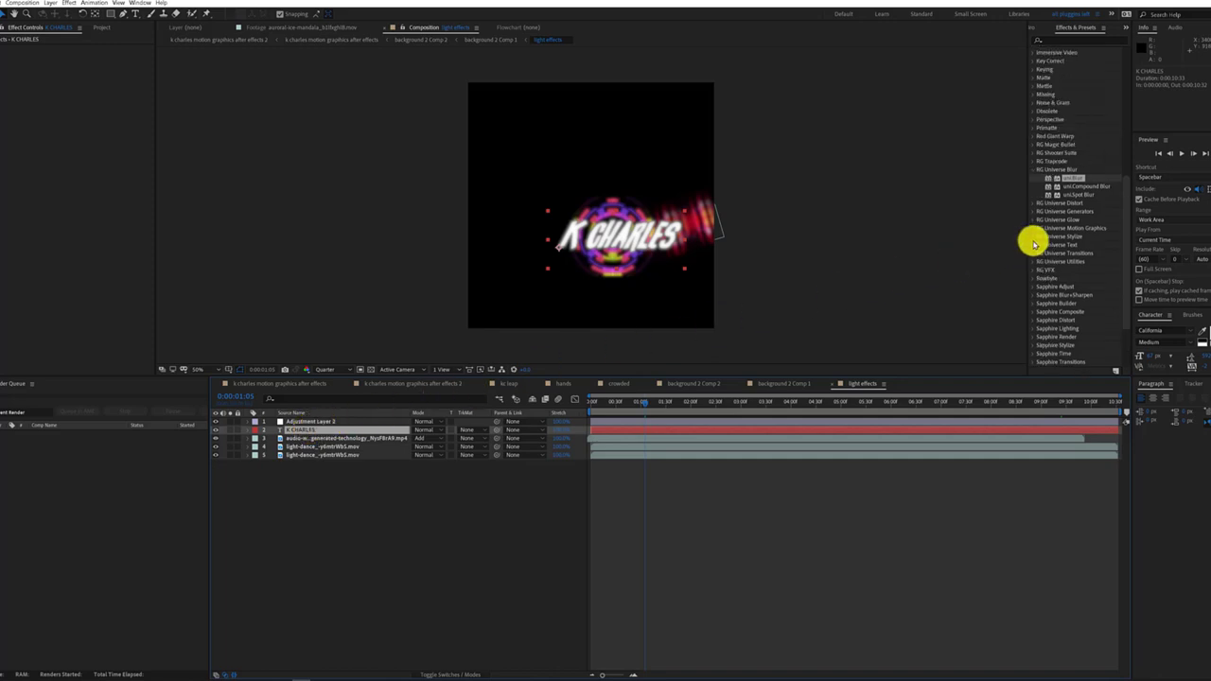
pyautogui.click(1031, 236)
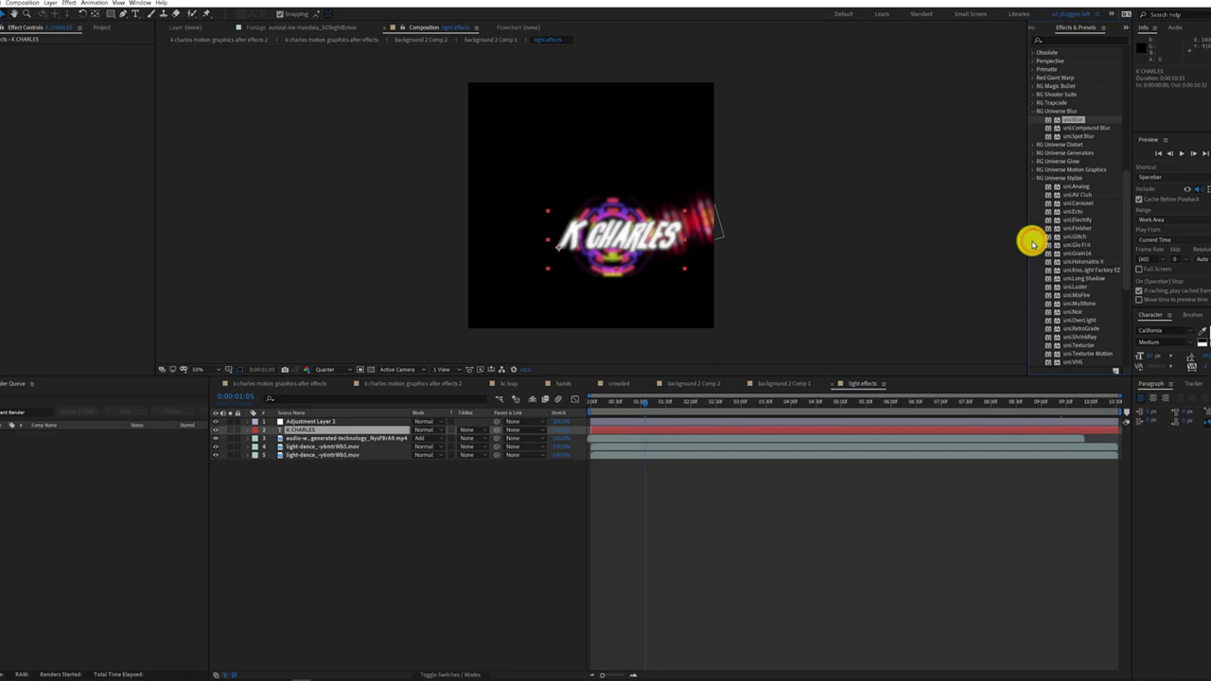
pyautogui.click(1082, 237)
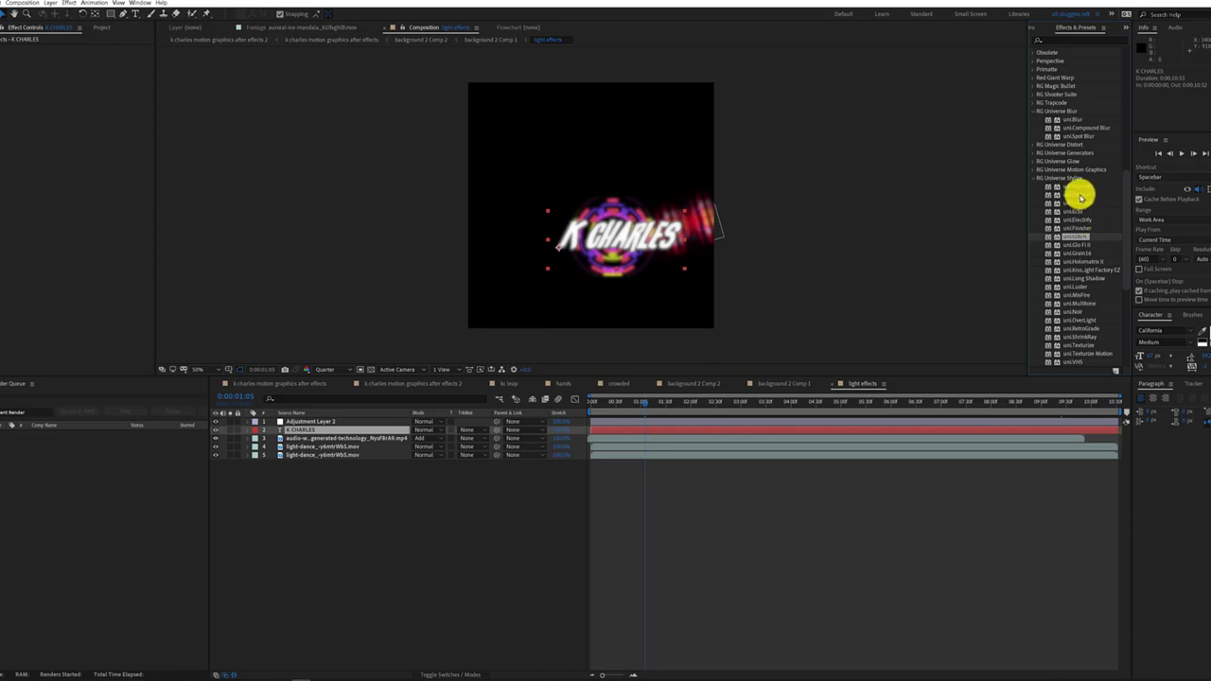
pyautogui.moveTo(1080, 195)
pyautogui.mouseDown()
pyautogui.moveTo(284, 433)
pyautogui.moveTo(310, 423)
pyautogui.mouseUp()
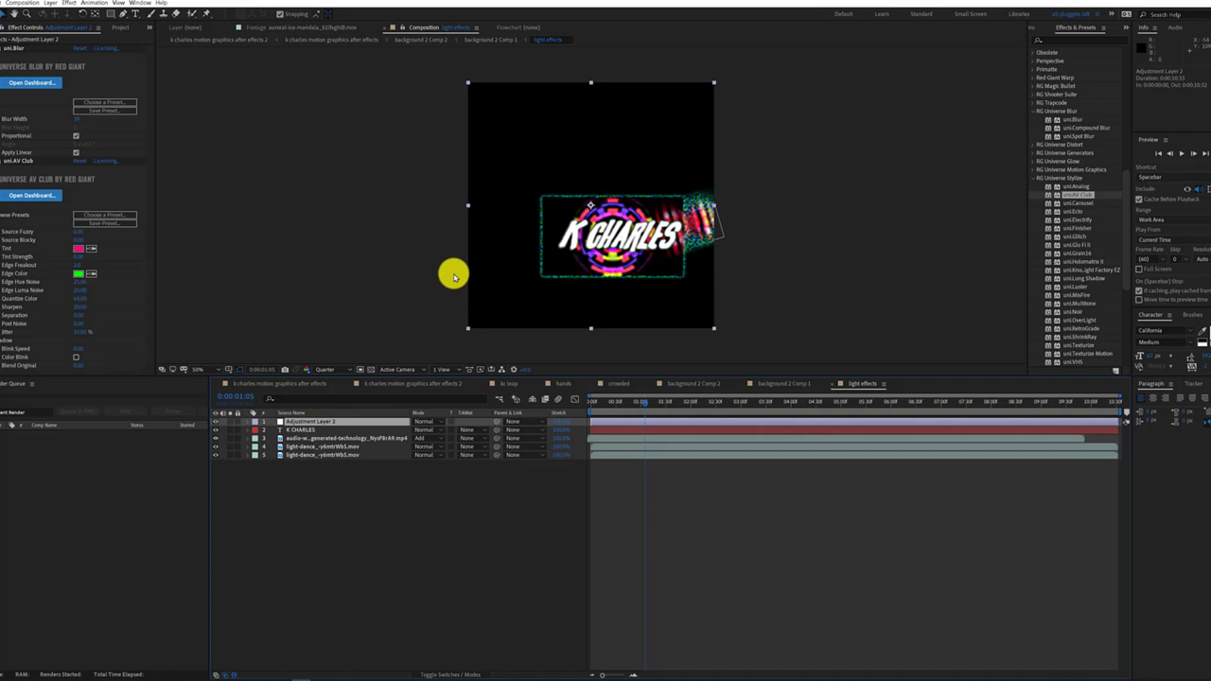
pyautogui.hotkey('ctrl', 'z')
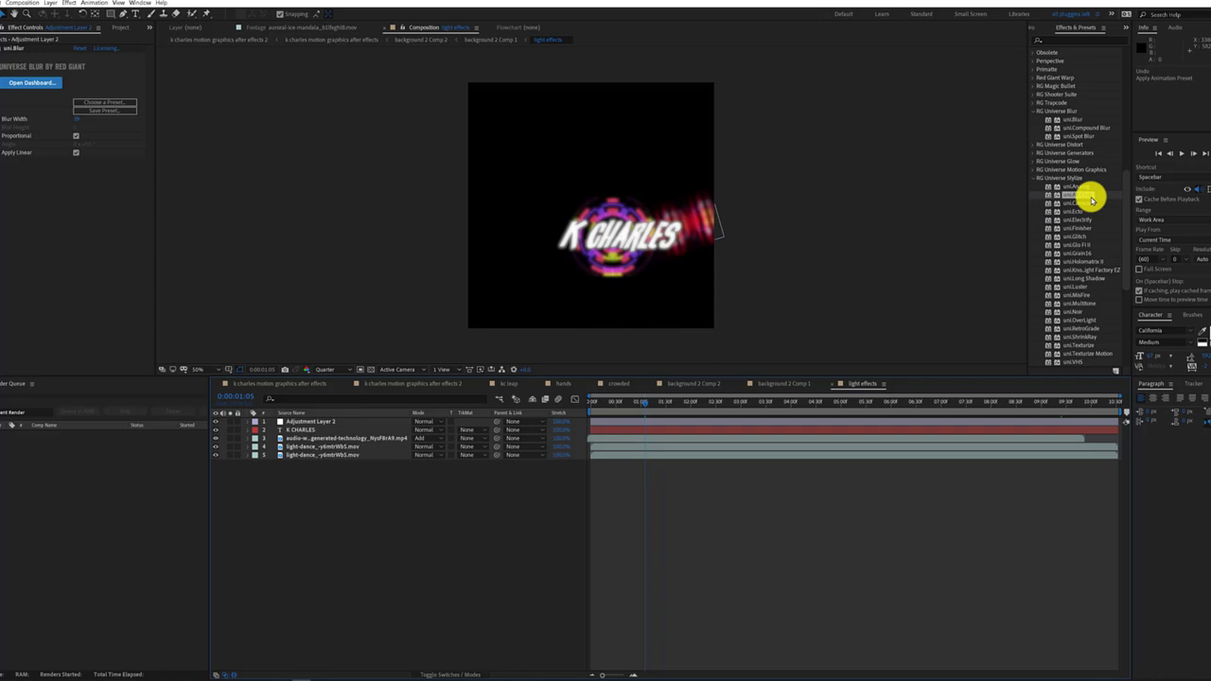
pyautogui.hotkey('ctrl', 'Down')
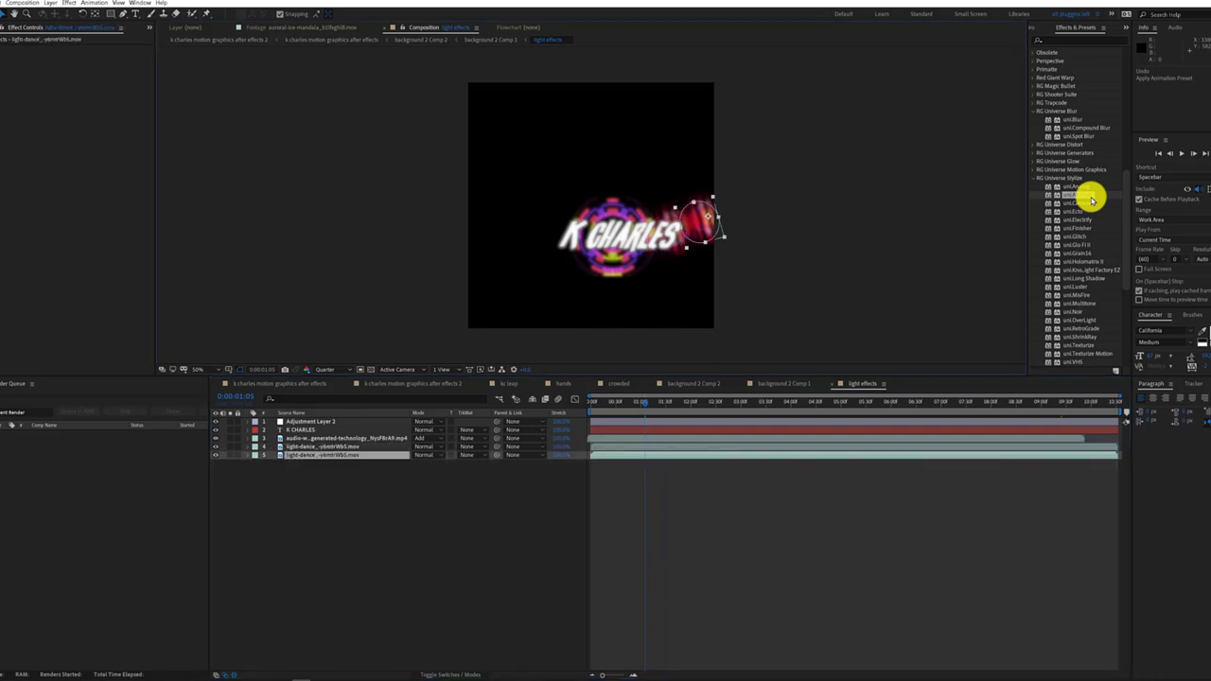
pyautogui.hotkey('ctrl', 'Up')
pyautogui.hotkey('ctrl', 'Up')
pyautogui.hotkey('ctrl', 'Up')
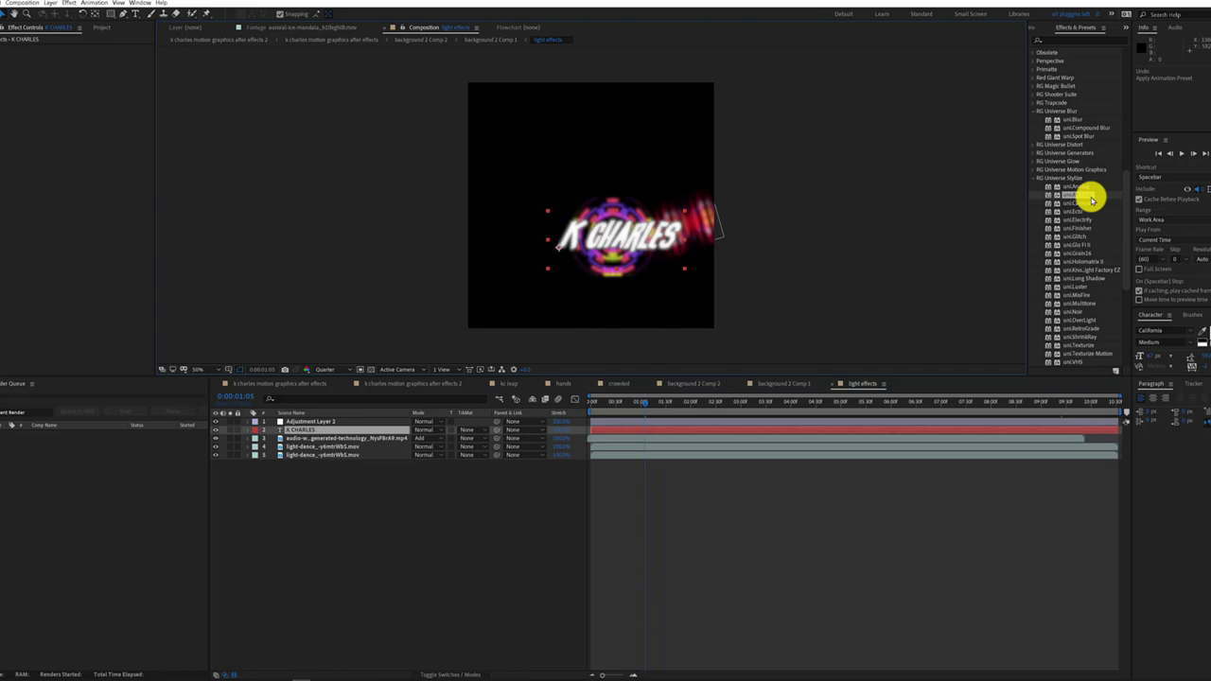
pyautogui.doubleClick(1091, 200)
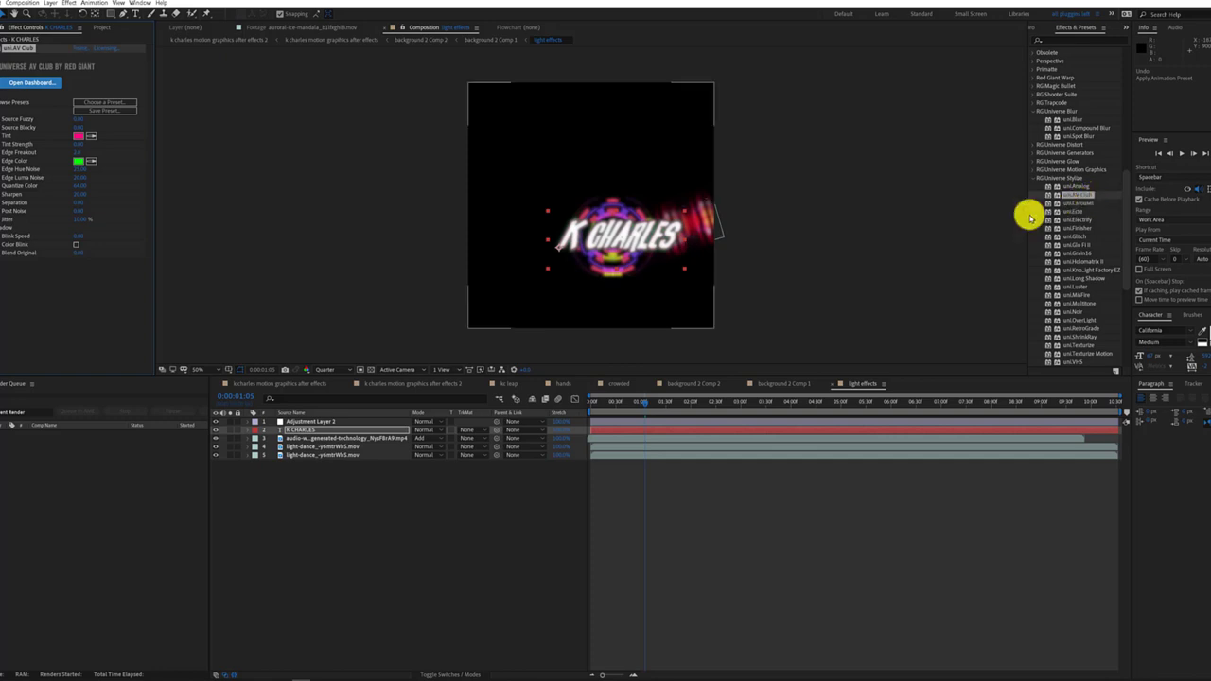
pyautogui.click(322, 422)
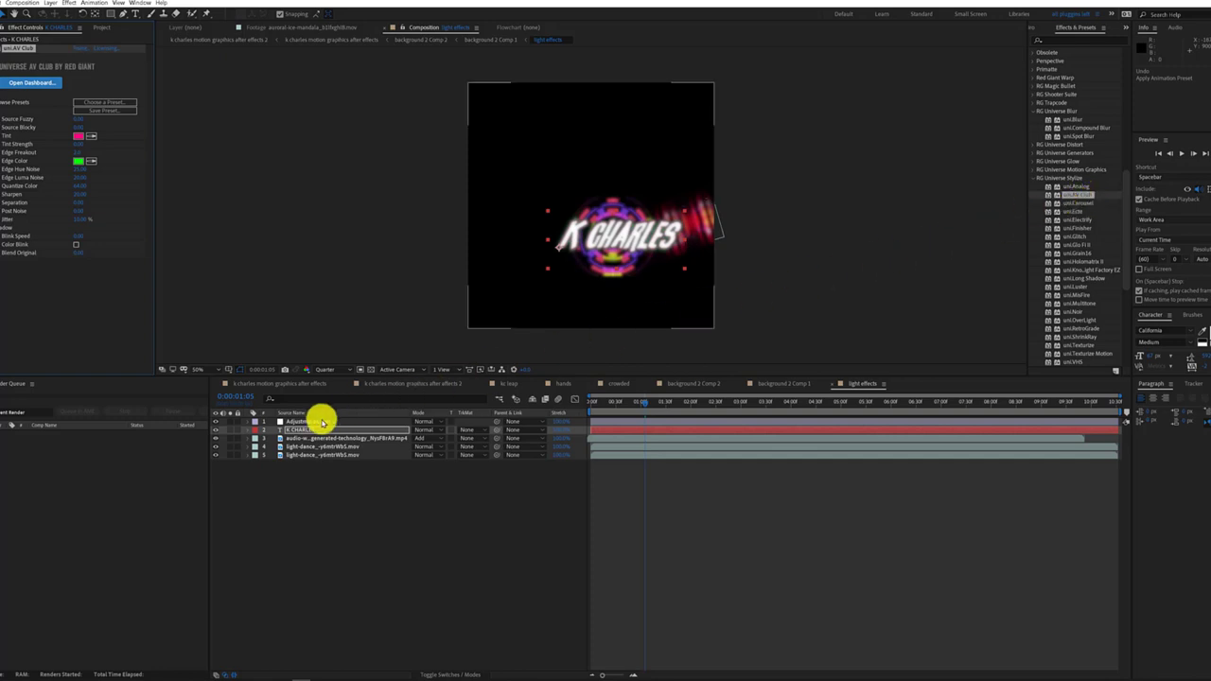
pyautogui.click(321, 422)
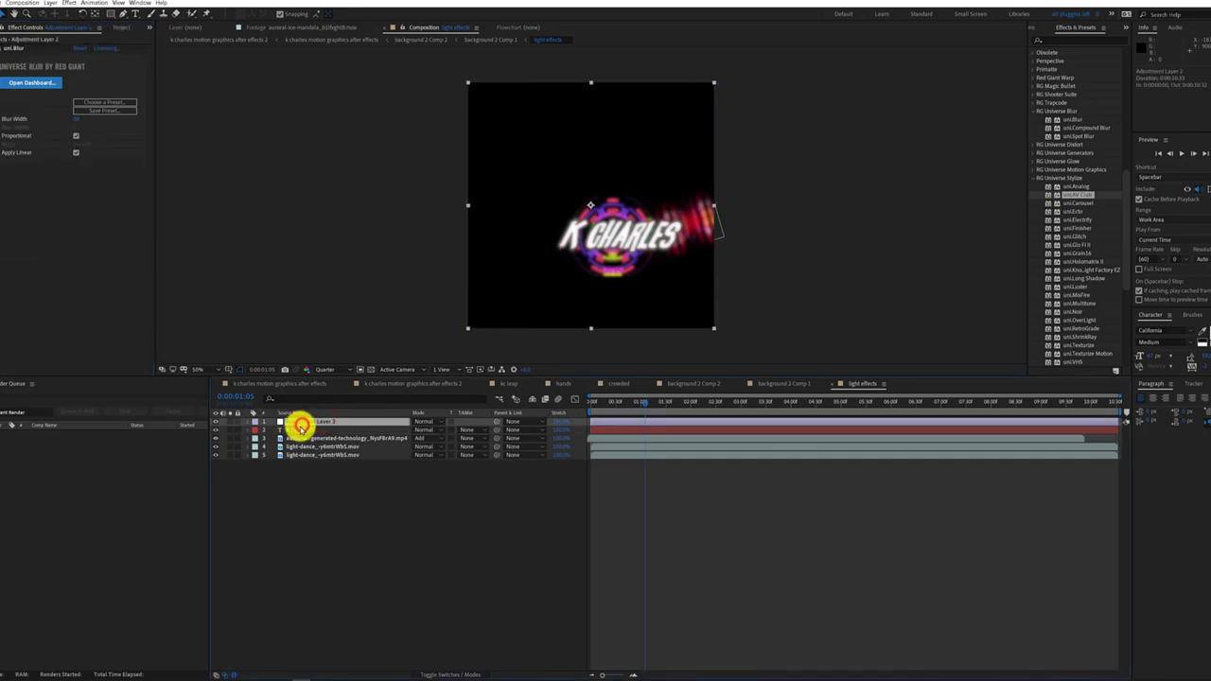
pyautogui.click(296, 430)
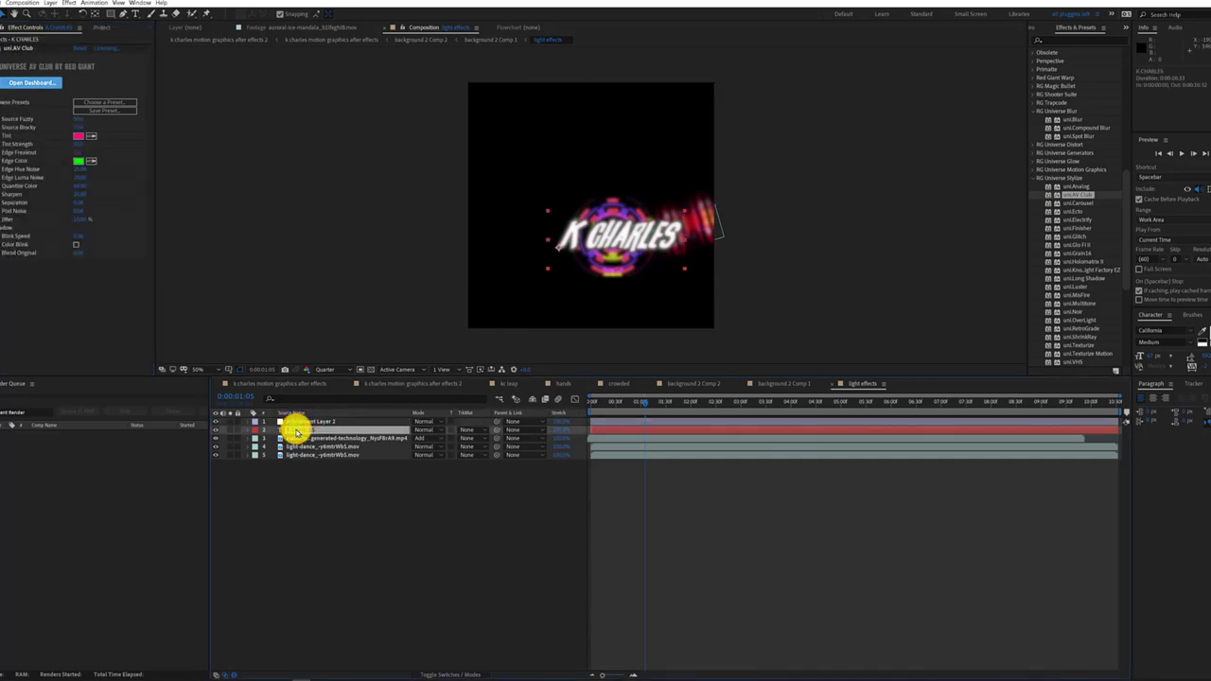
pyautogui.click(315, 431)
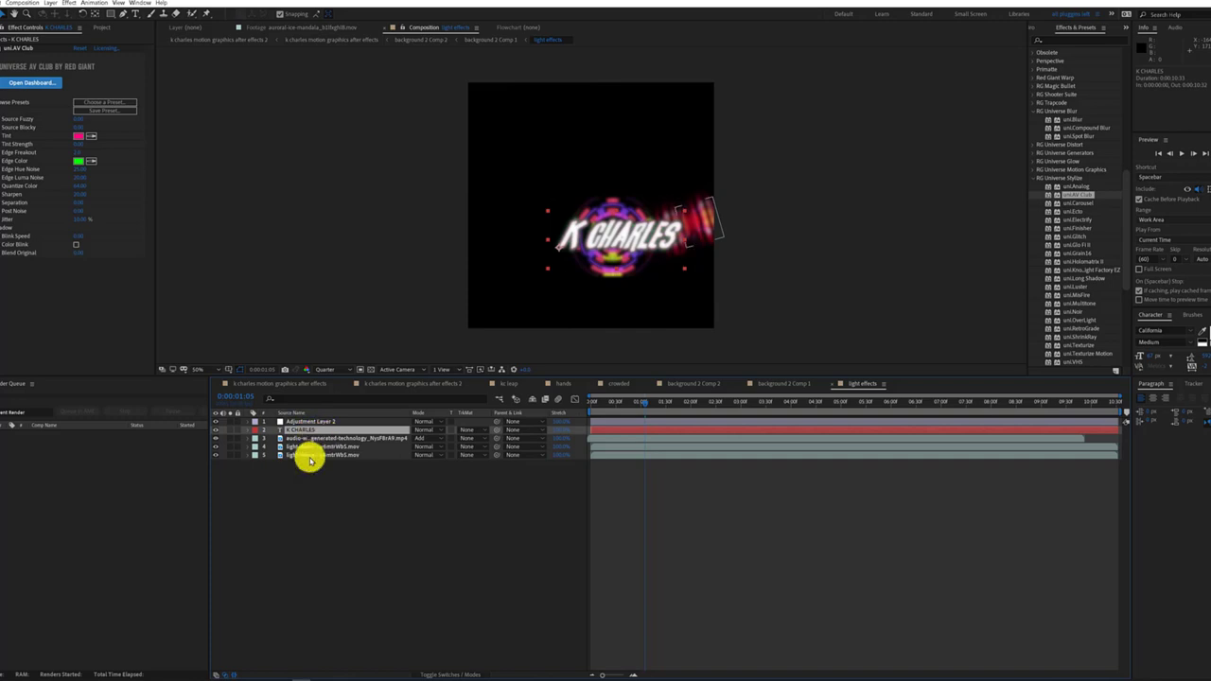
pyautogui.hotkey('ctrl', 'z')
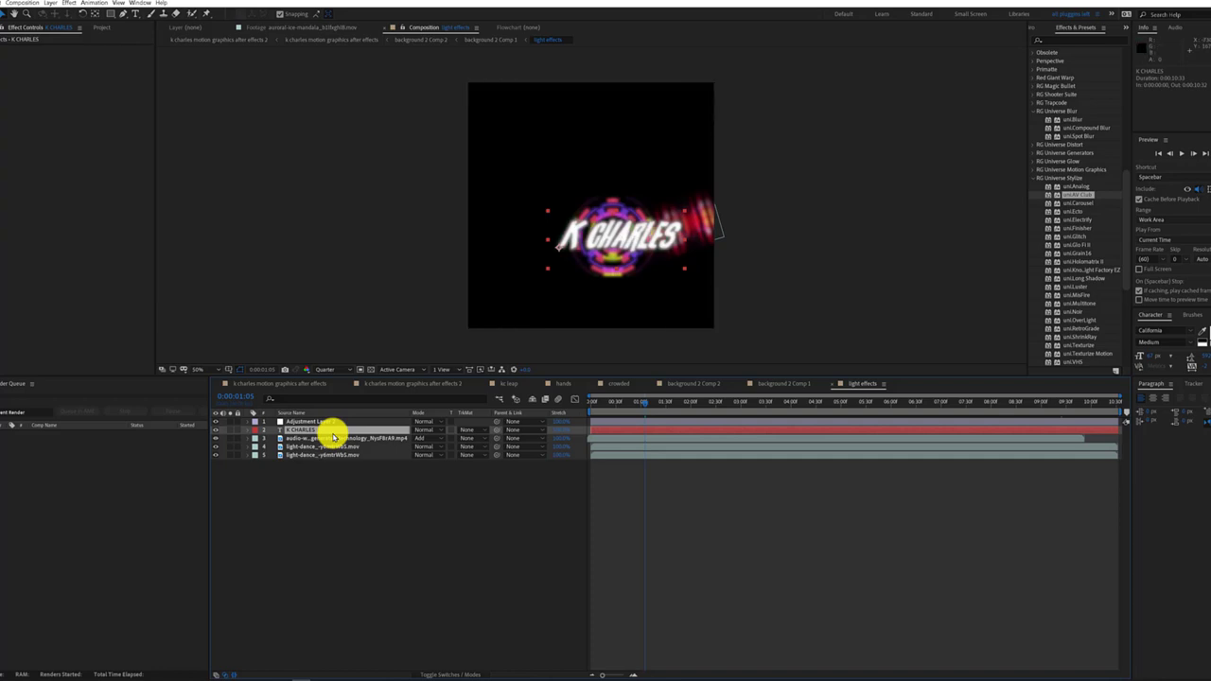
pyautogui.click(311, 421)
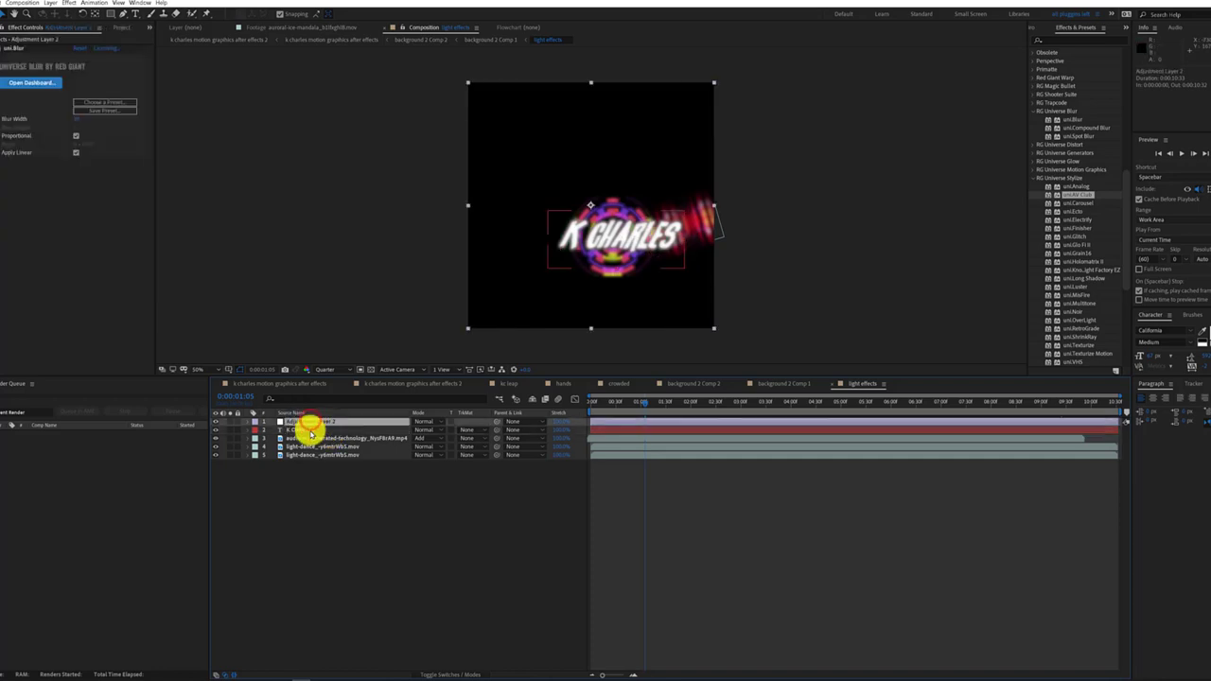
pyautogui.click(311, 430)
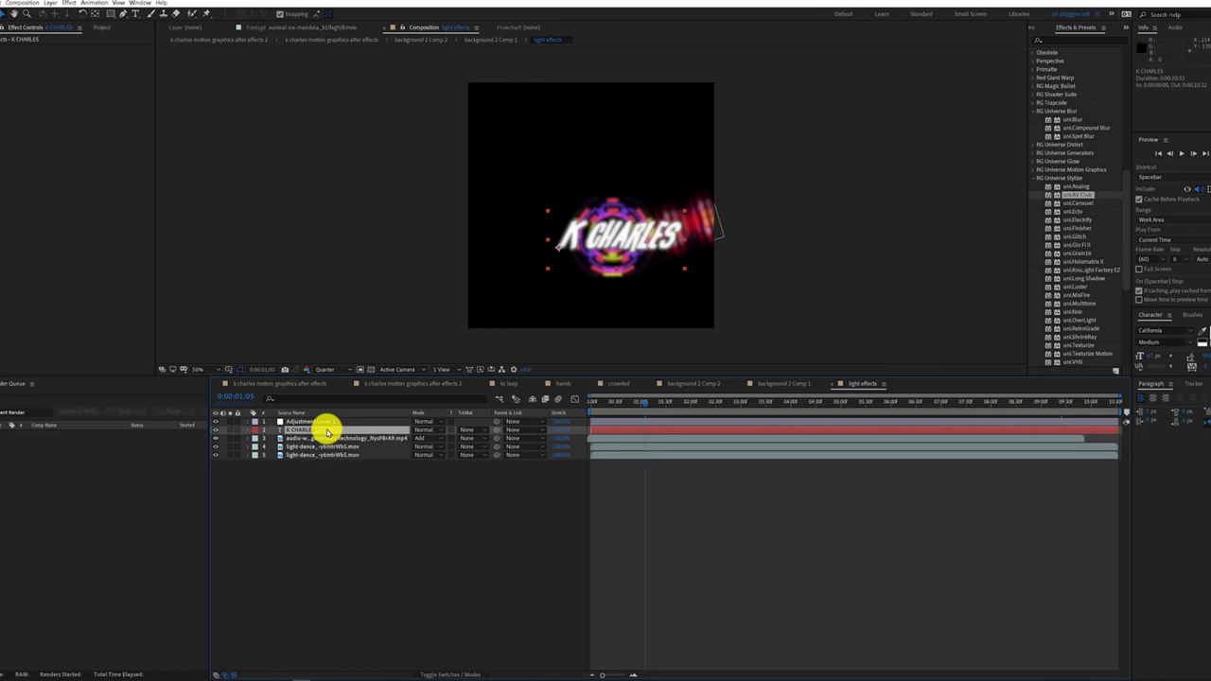
# Toggle Adjustment Layer 2's visibility off so the K CHARLES title shows sharp.
pyautogui.click(216, 425)
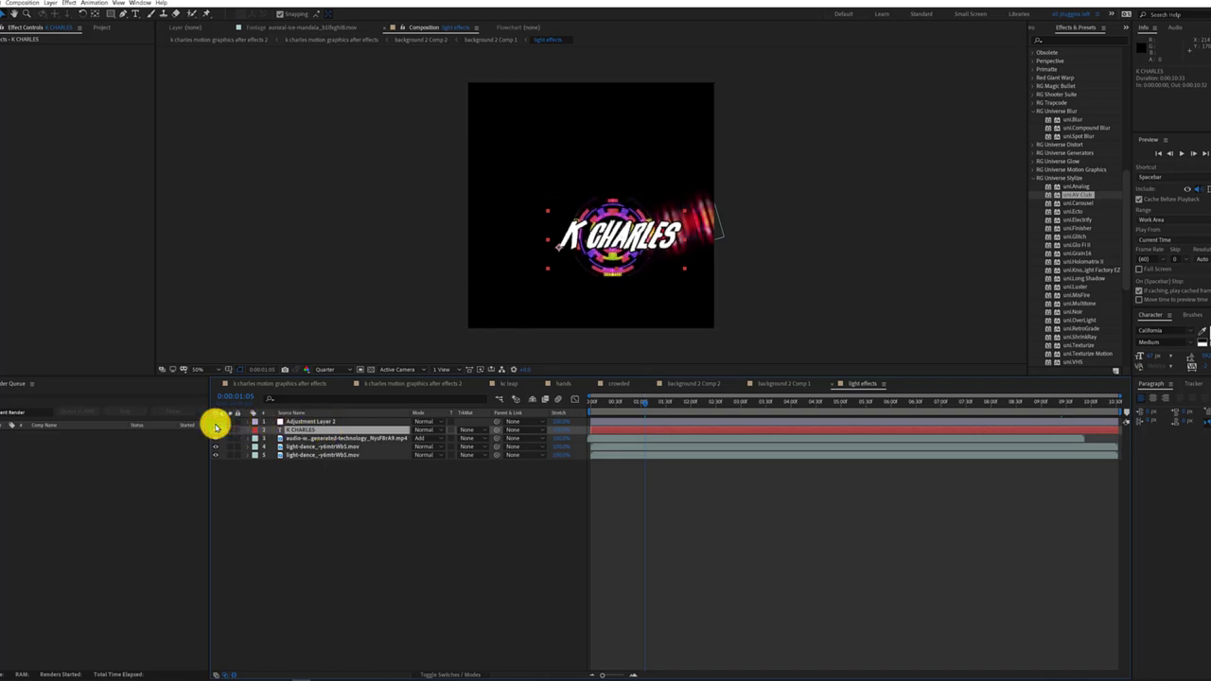
pyautogui.click(215, 424)
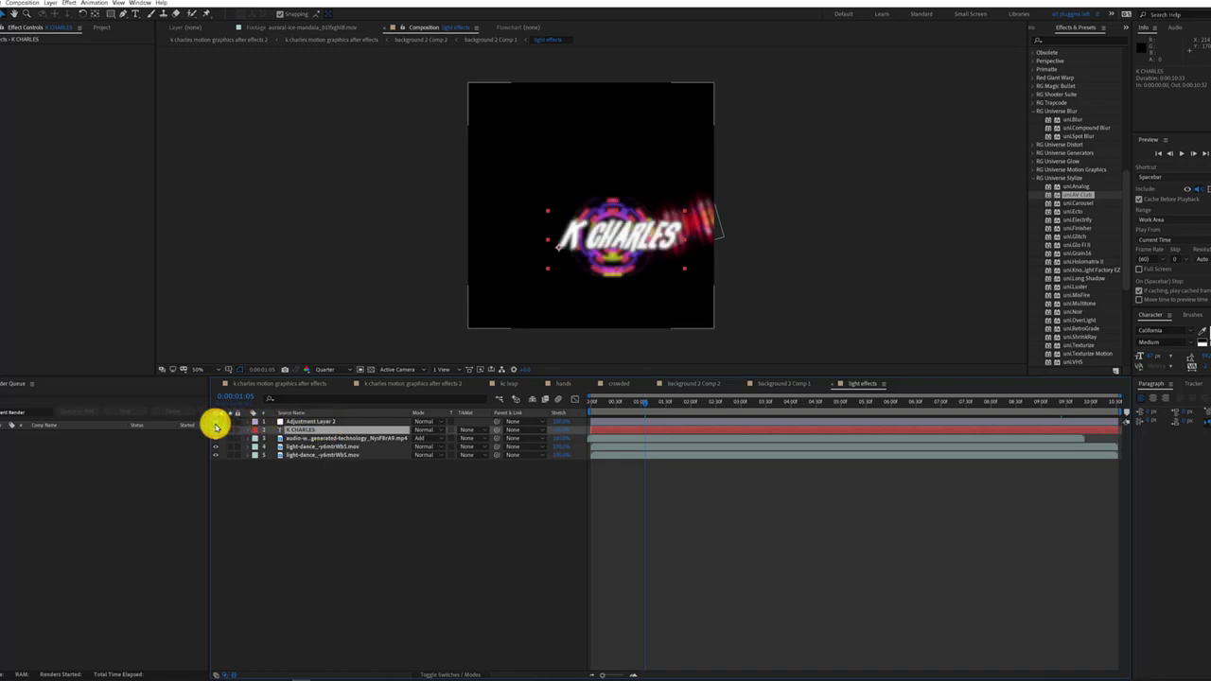
pyautogui.click(216, 425)
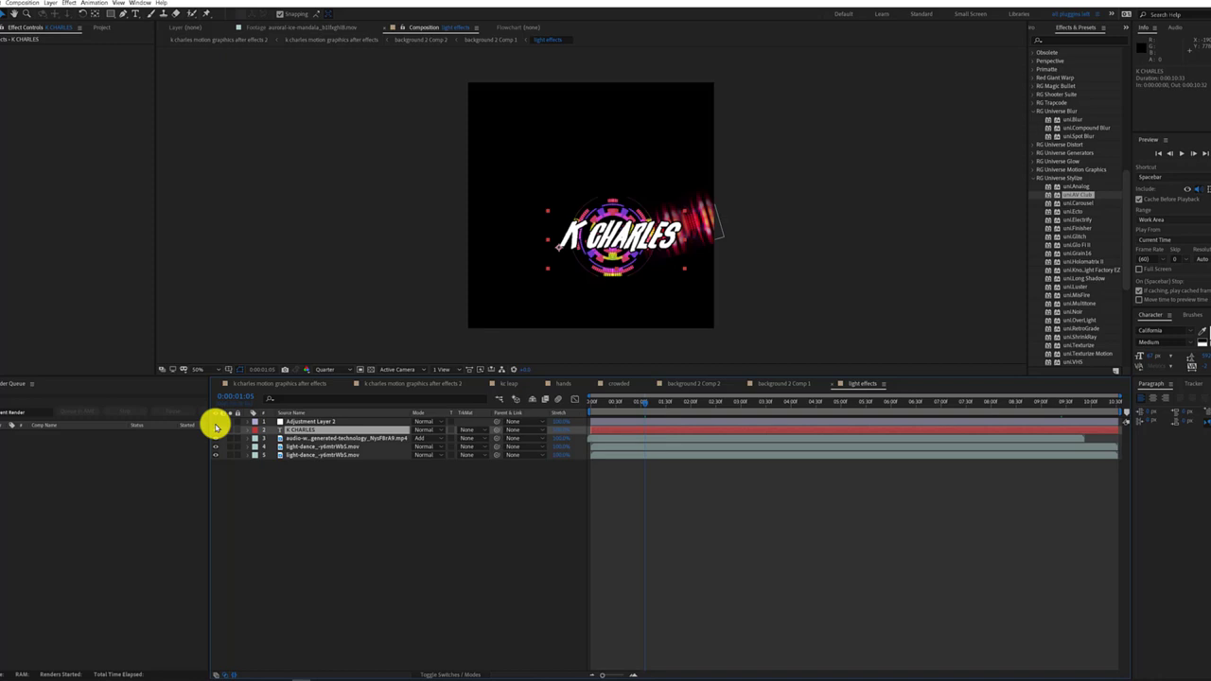
pyautogui.click(74, 3)
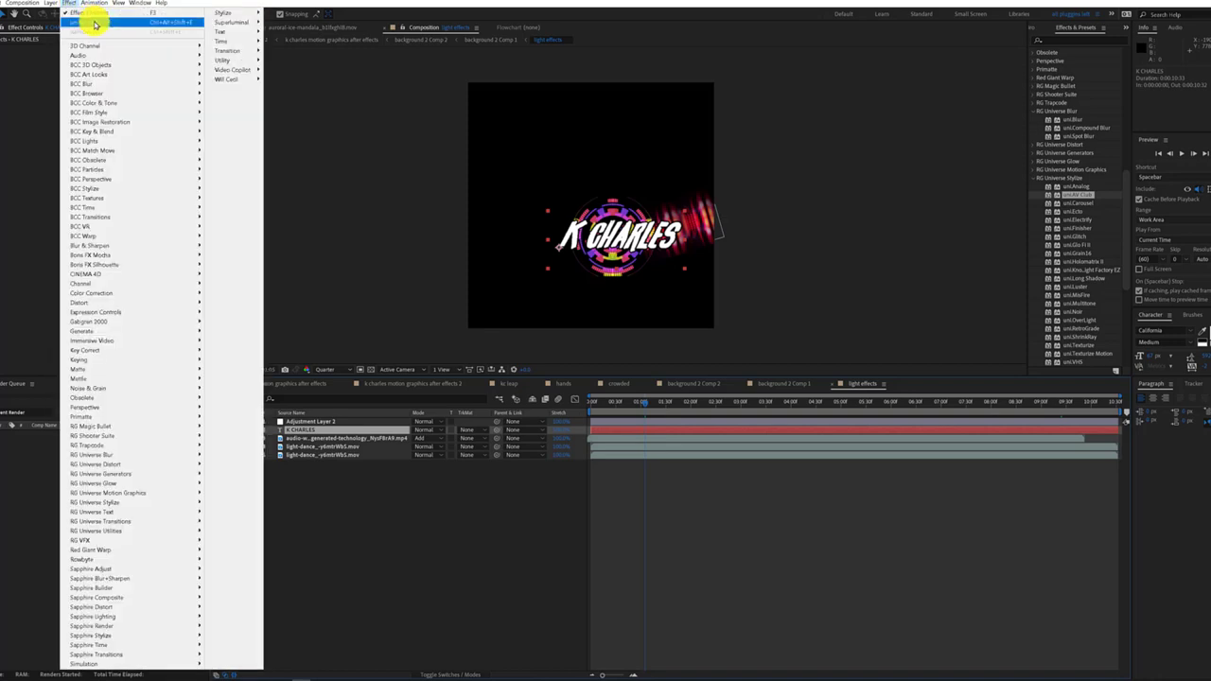
# Apply uni.AV Club to the K CHARLES title and style it with the Blink Yellow dashboard preset.
pyautogui.click(94, 22)
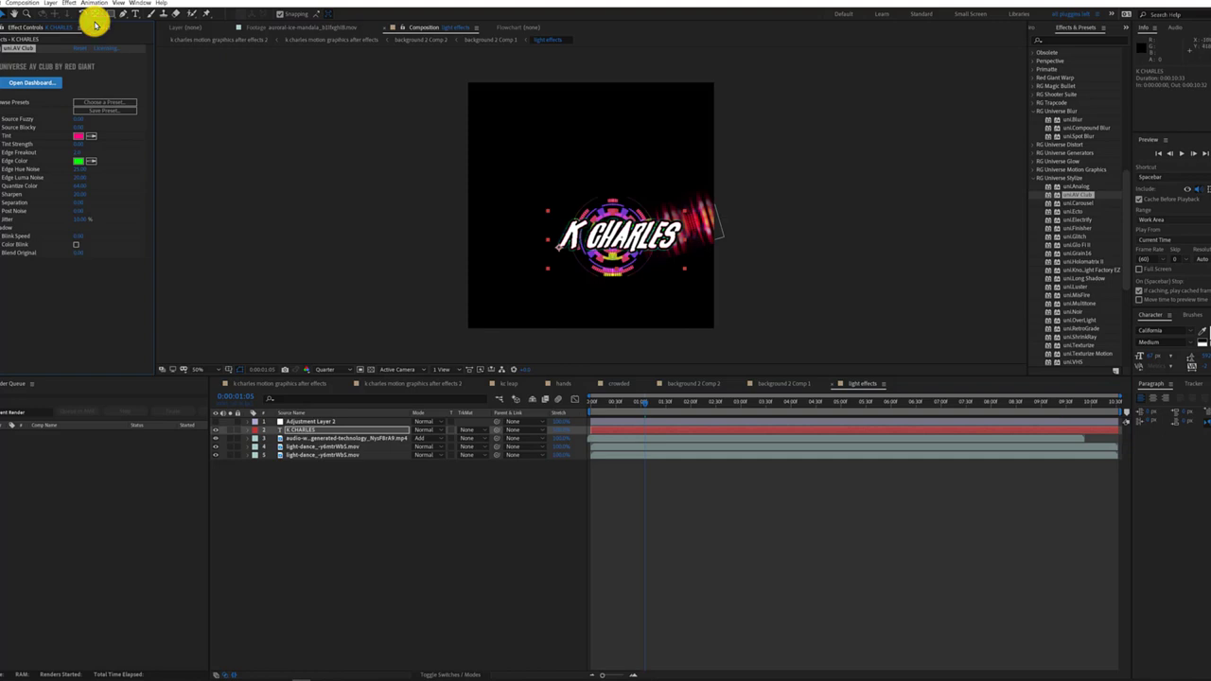
pyautogui.click(46, 83)
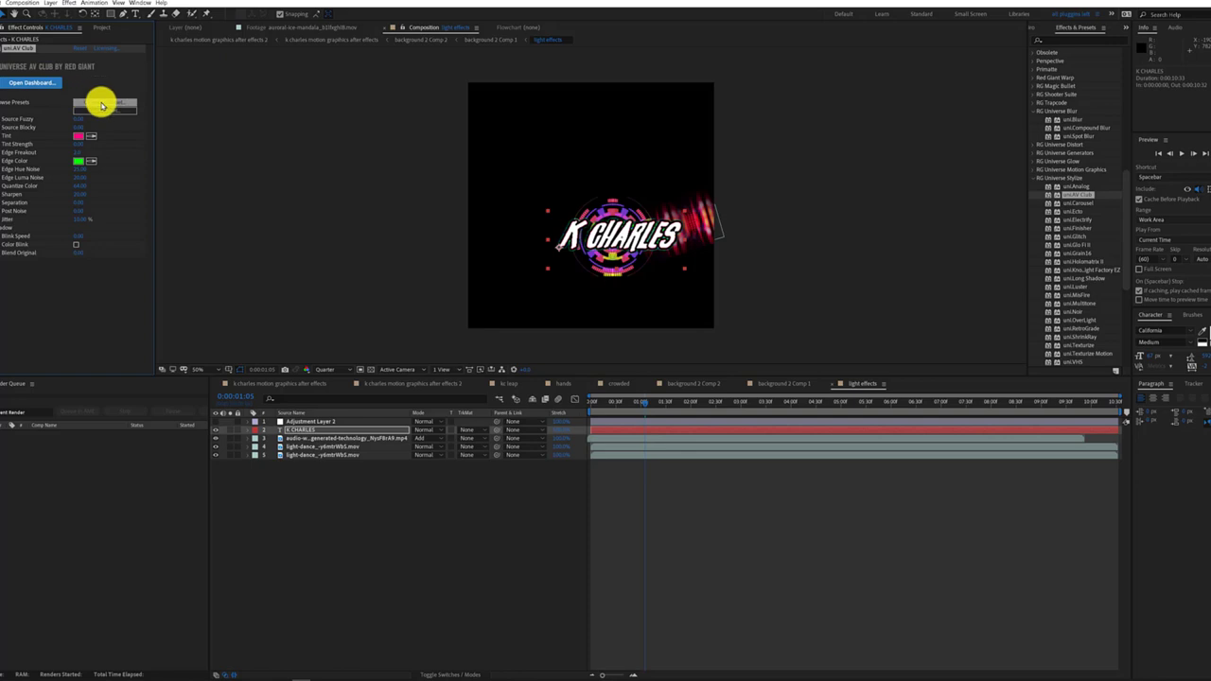
pyautogui.click(101, 104)
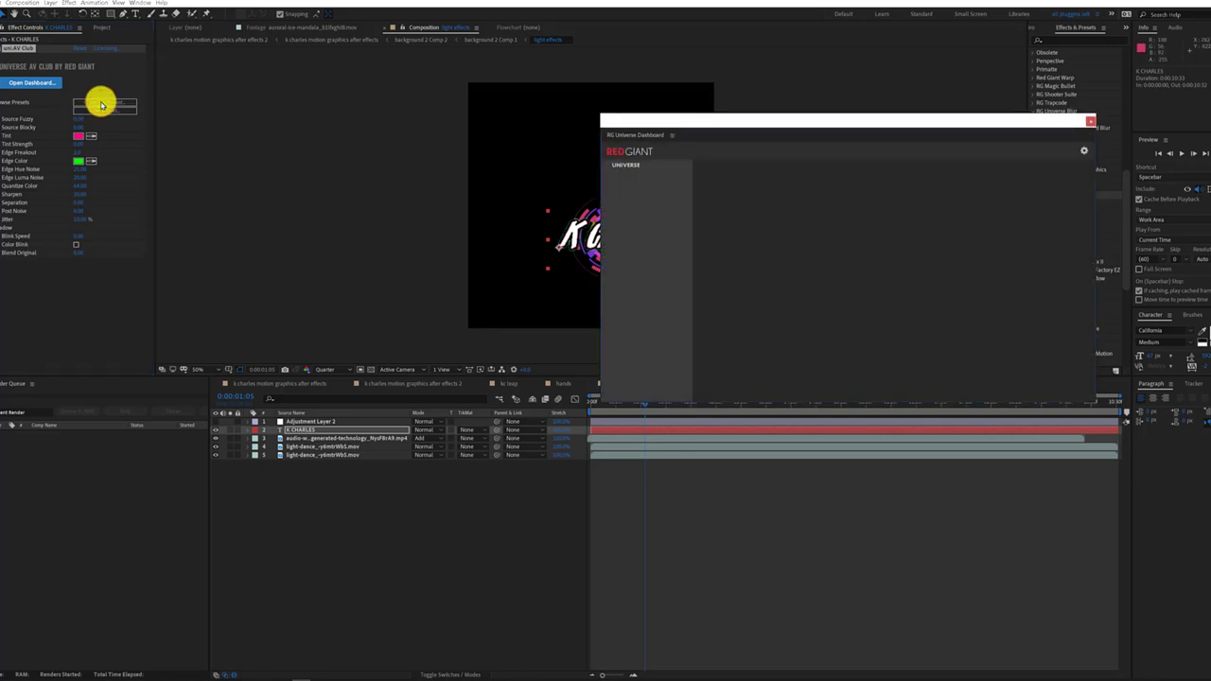
pyautogui.moveTo(658, 262)
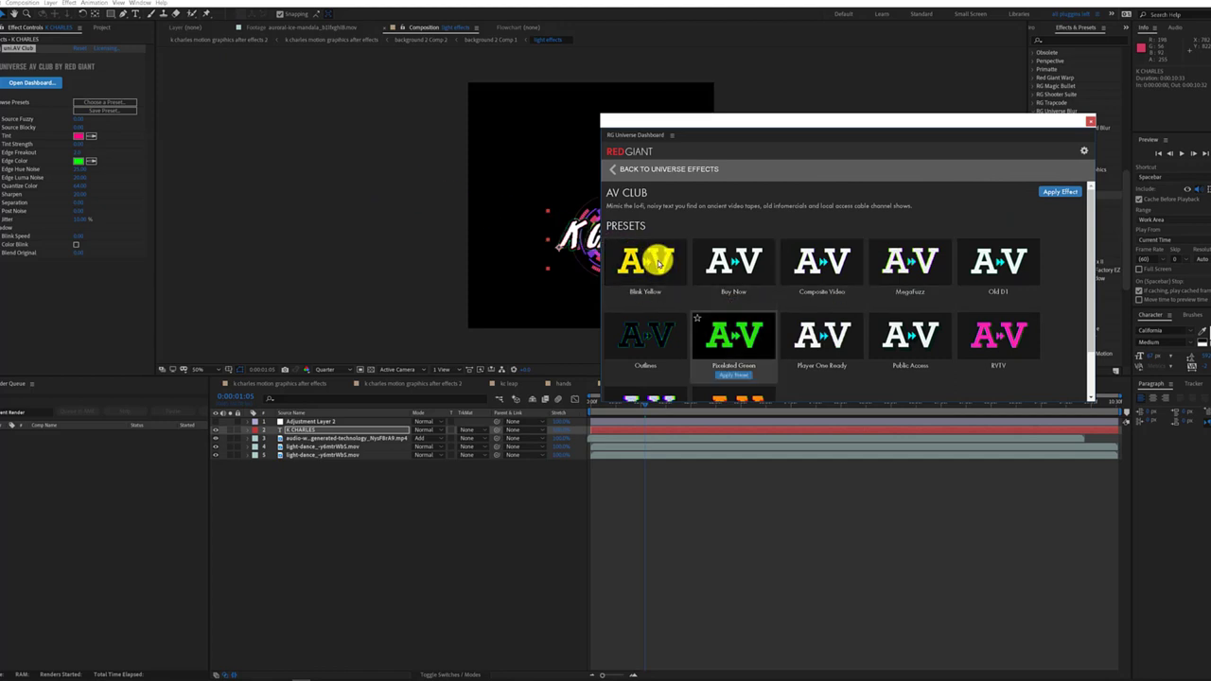
pyautogui.scroll(-2, 658, 262)
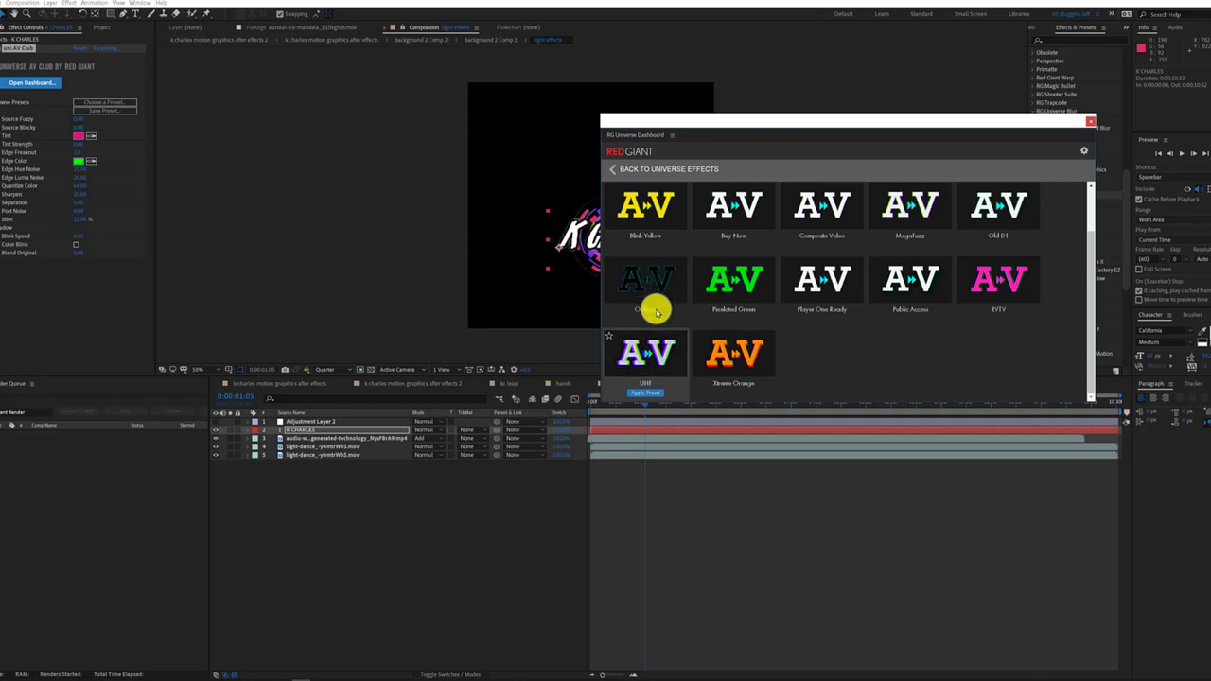
pyautogui.click(653, 393)
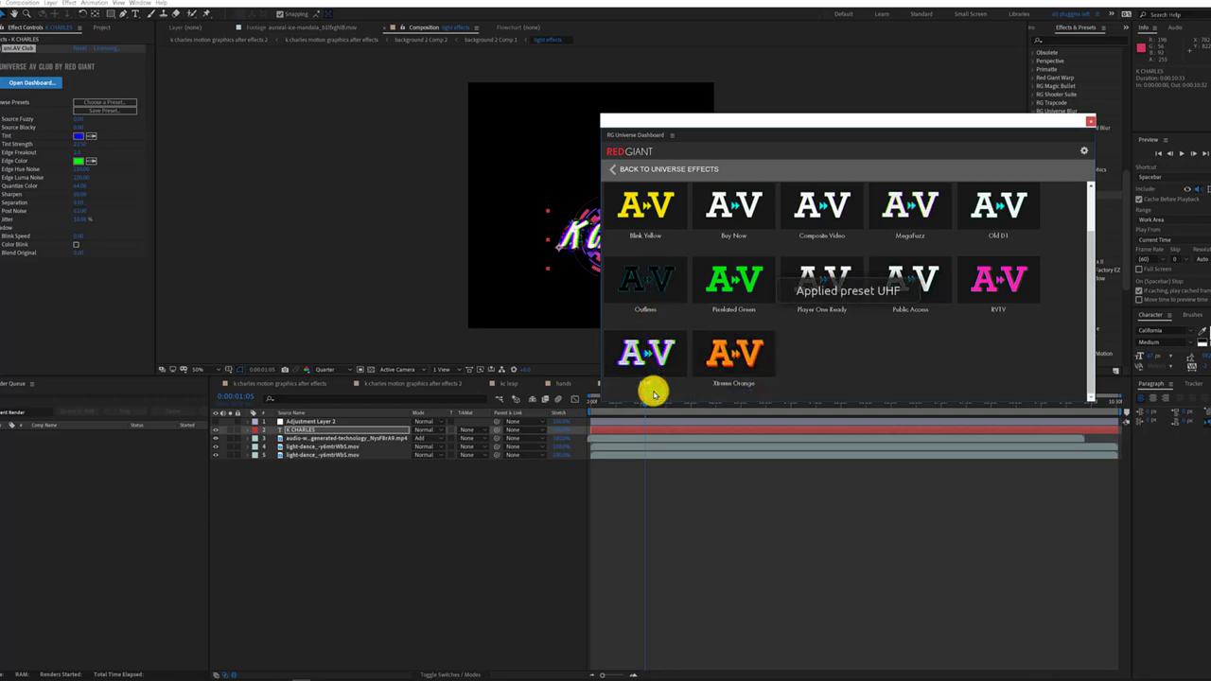
pyautogui.click(653, 245)
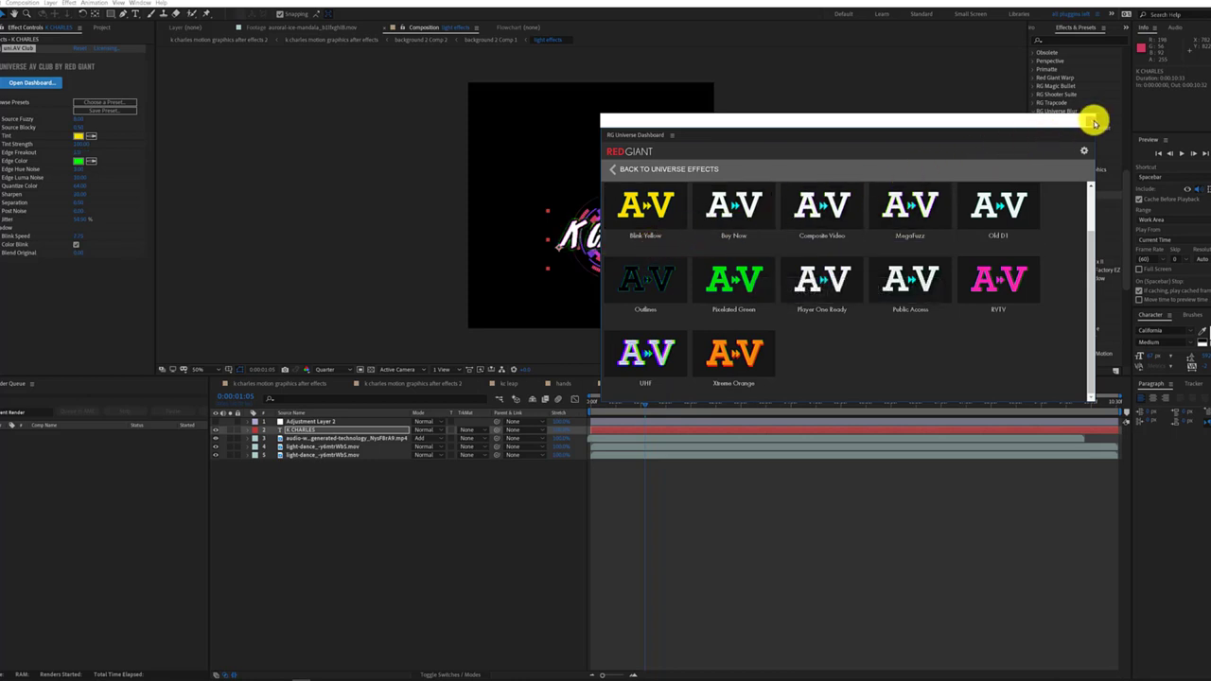
pyautogui.click(1094, 122)
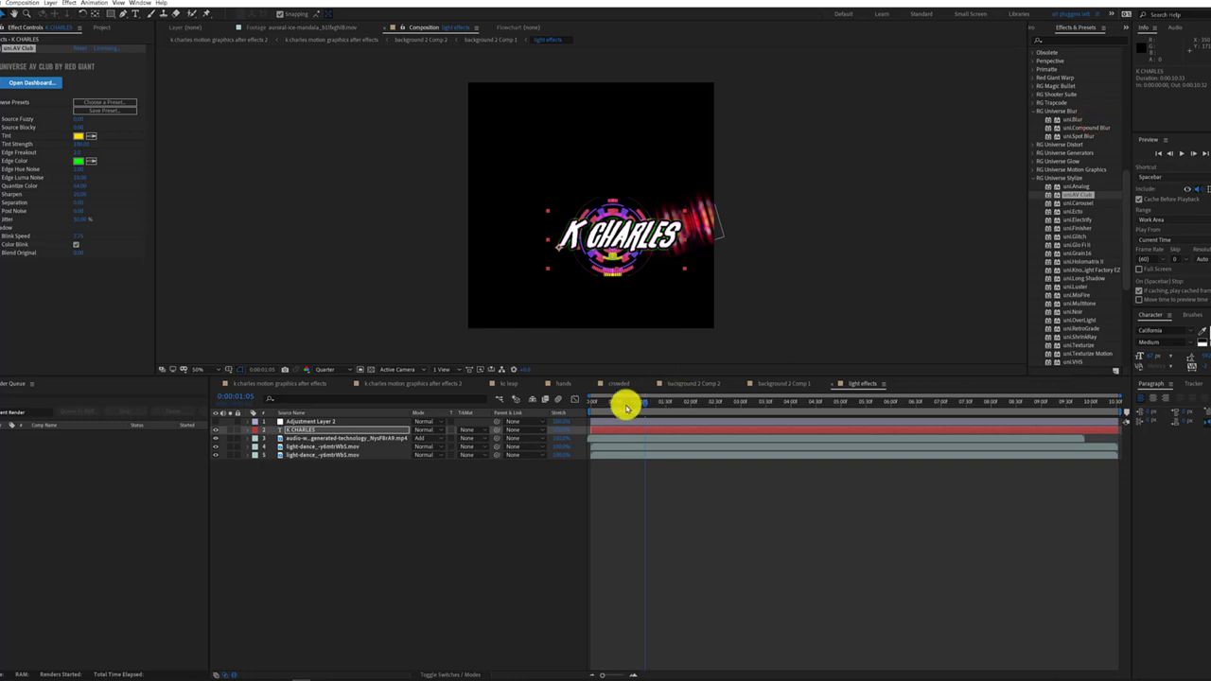
# Turn Adjustment Layer 2's blur back on and preview the yellow K CHARLES title over time.
pyautogui.moveTo(625, 408); pyautogui.dragTo(672, 406)
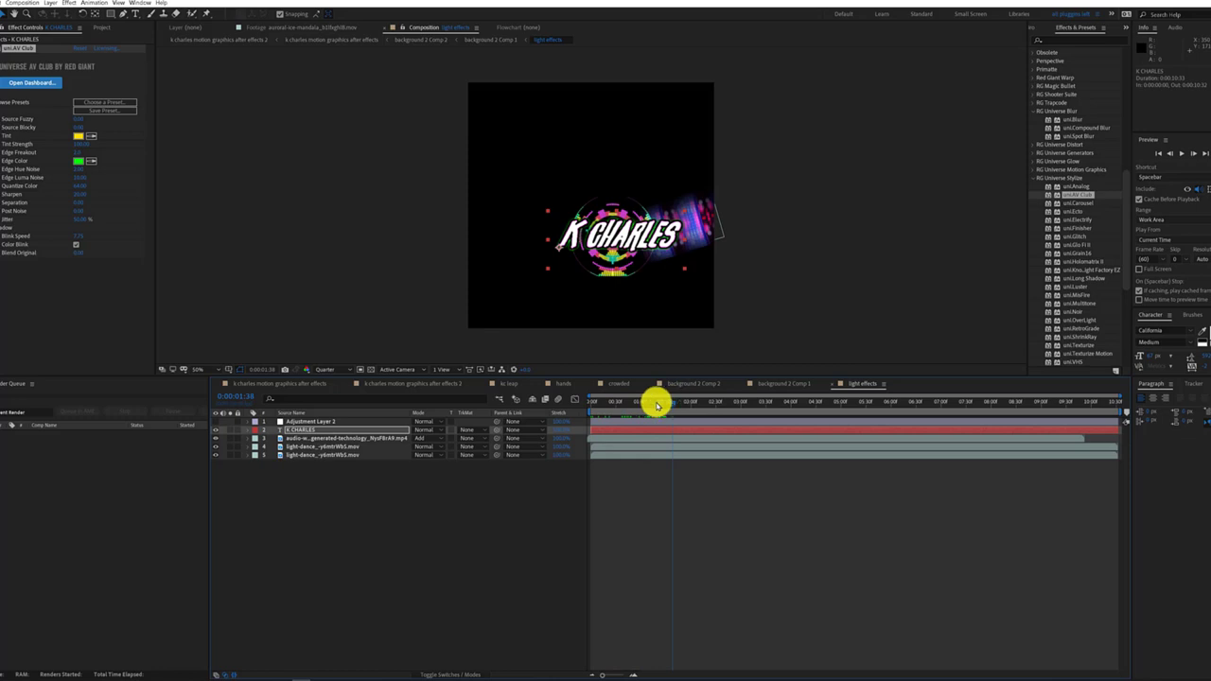
pyautogui.click(215, 421)
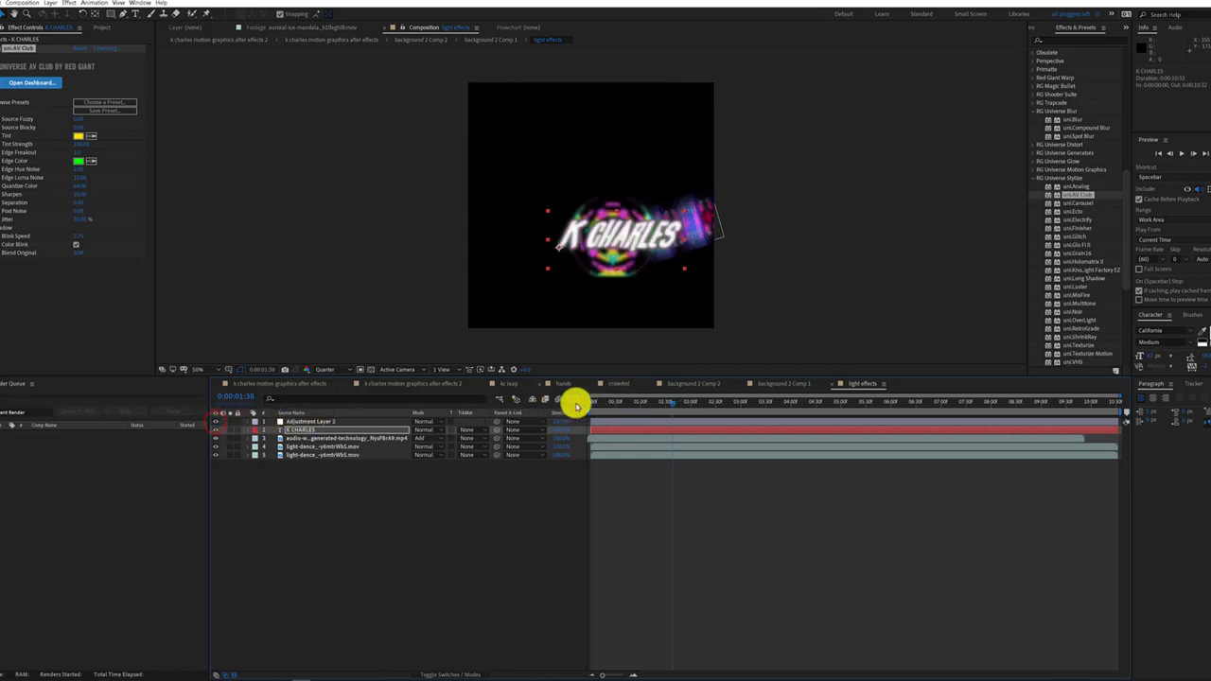
pyautogui.moveTo(616, 401); pyautogui.dragTo(643, 408)
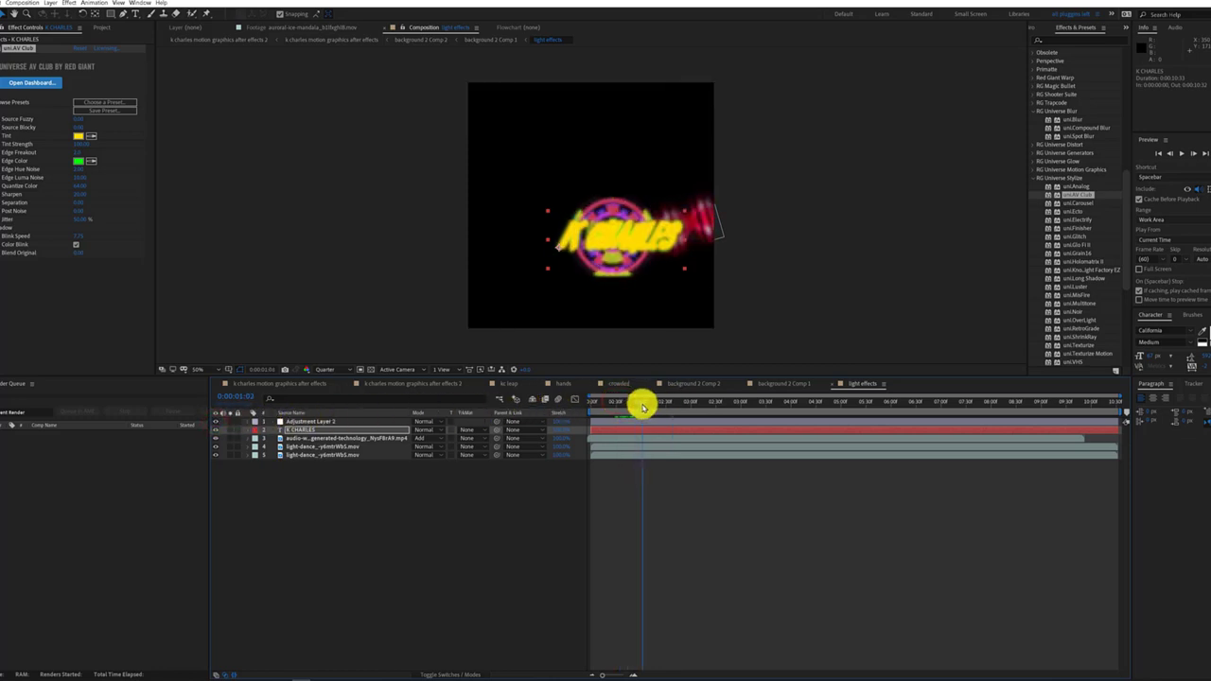
# Scrub through the k charles motion graphics after effects comp, then deselect the background layer.
pyautogui.click(315, 383)
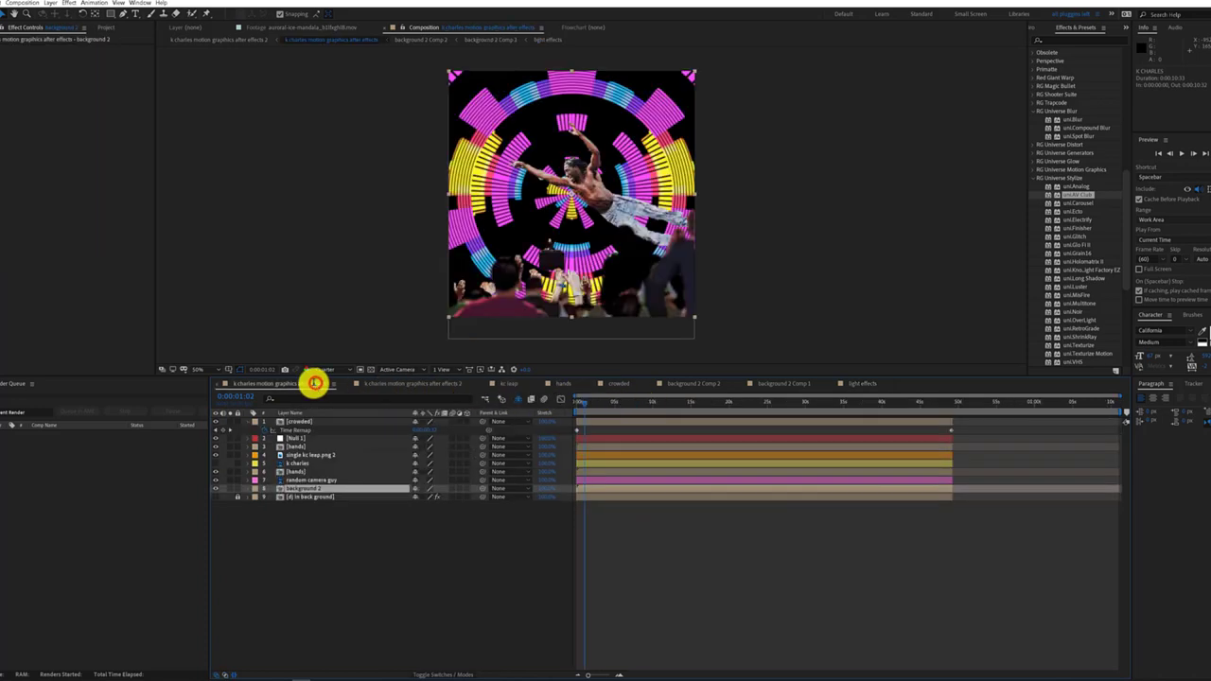
pyautogui.click(589, 408)
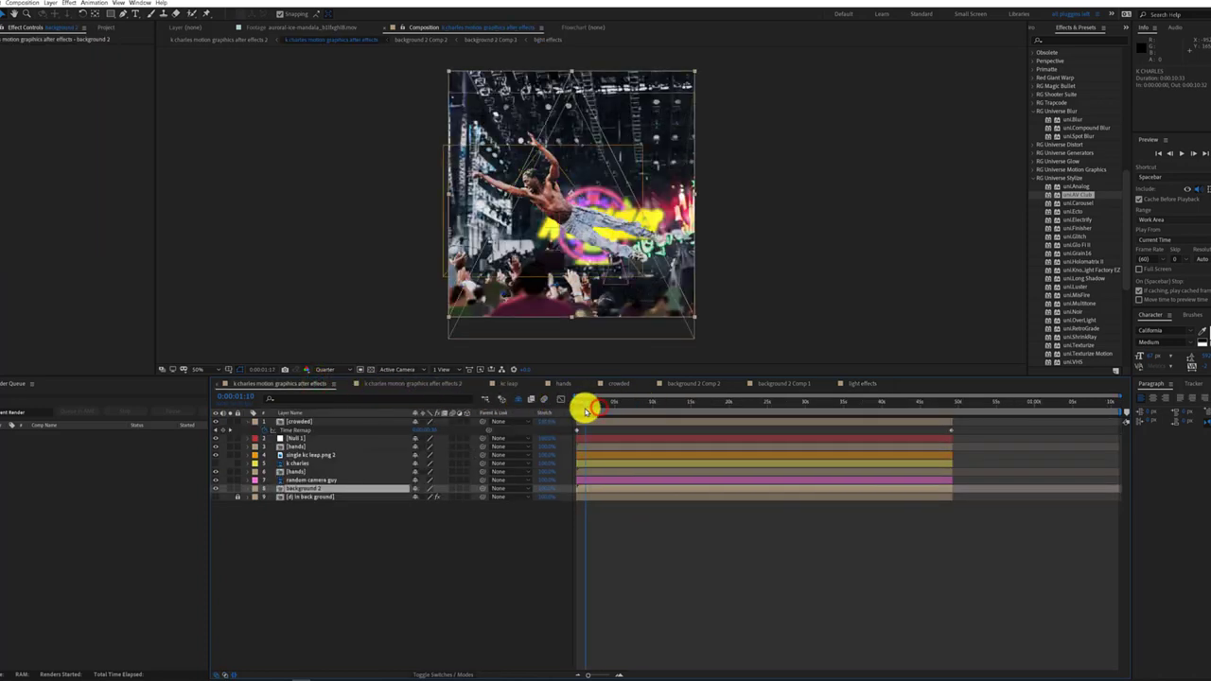
pyautogui.moveTo(586, 409); pyautogui.dragTo(788, 405)
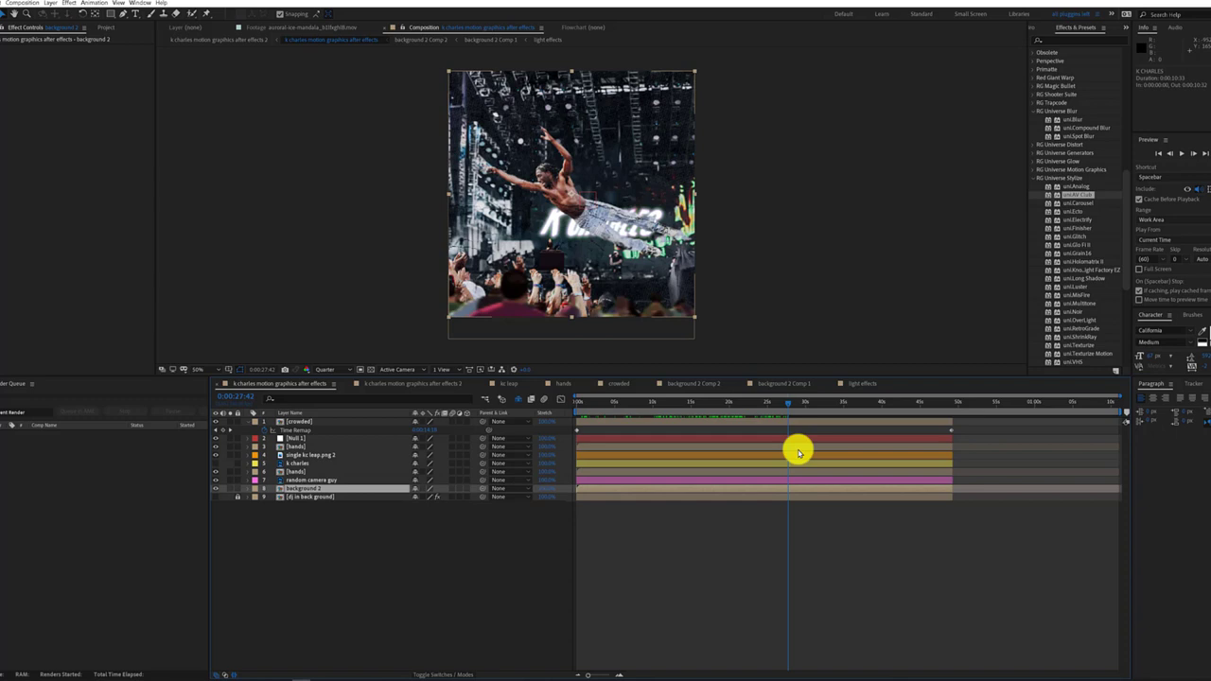
pyautogui.click(800, 402)
pyautogui.moveTo(800, 402)
pyautogui.mouseDown()
pyautogui.moveTo(857, 406)
pyautogui.moveTo(898, 431)
pyautogui.moveTo(877, 434)
pyautogui.mouseUp()
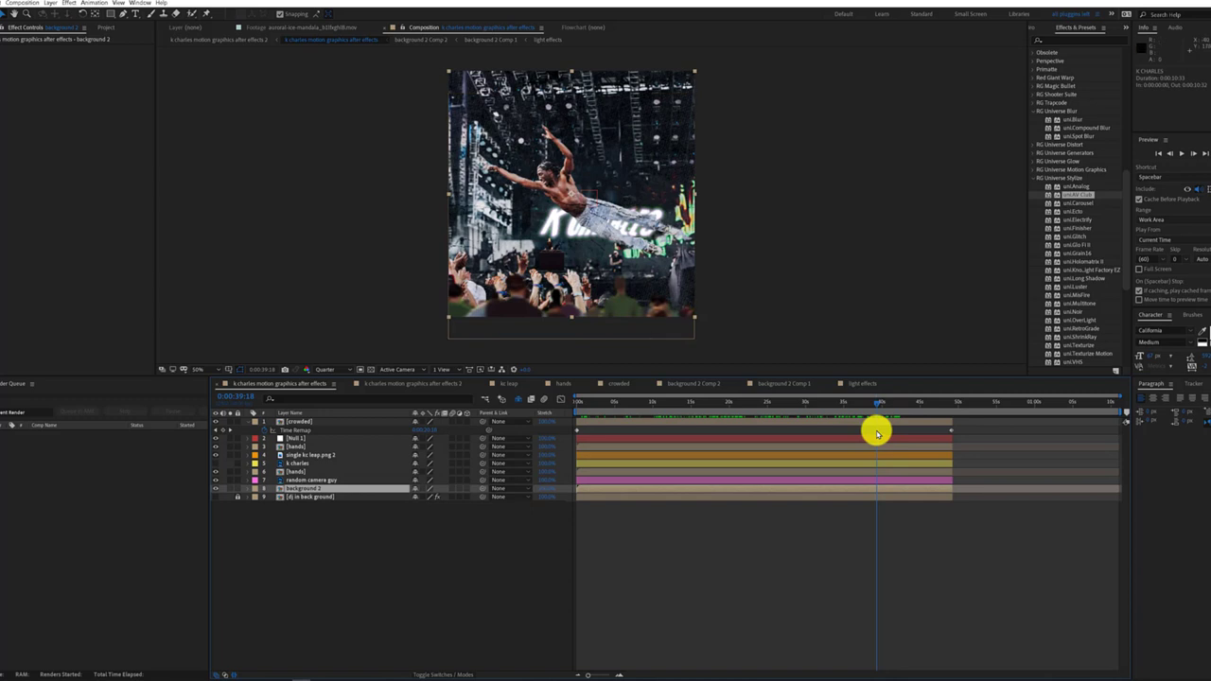
pyautogui.click(314, 498)
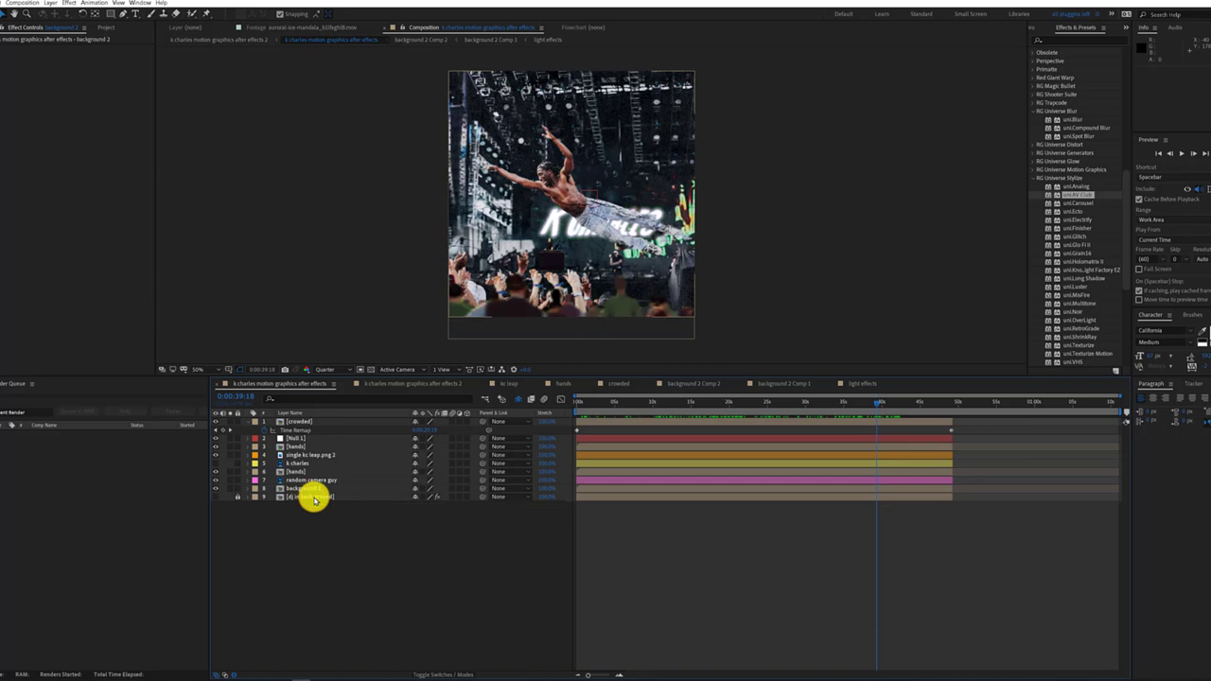
# Open the light effects precomp and select Adjustment Layer 2 carrying uni.Blur.
pyautogui.doubleClick(312, 495)
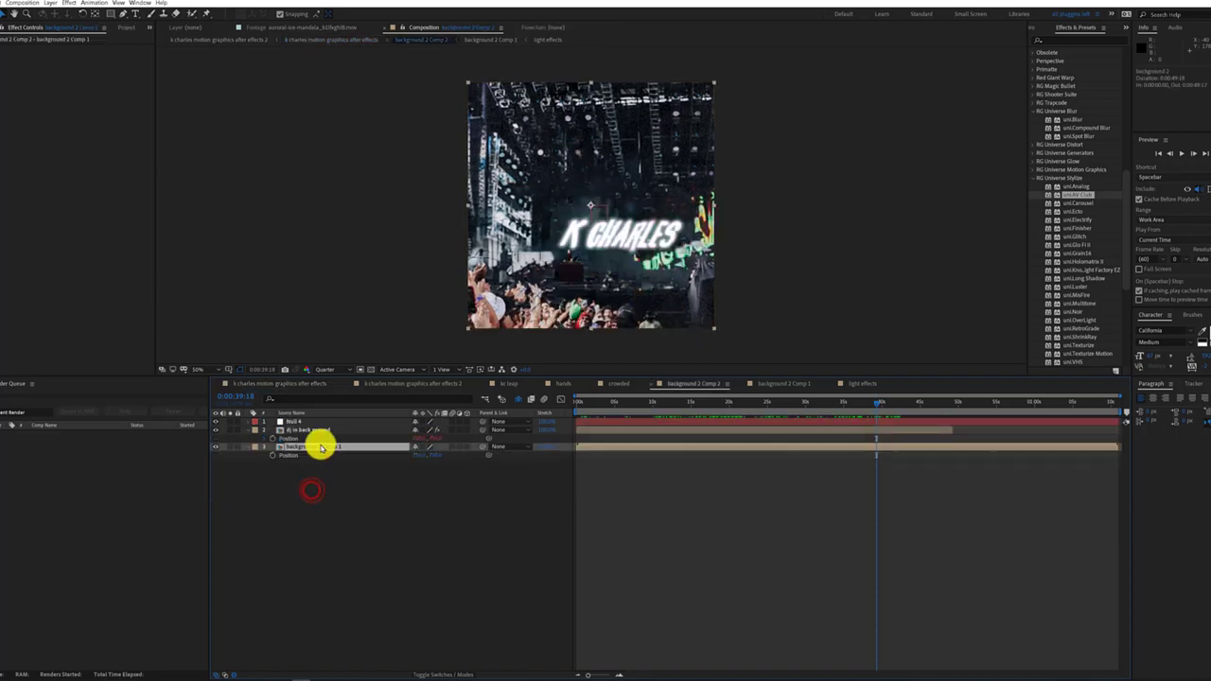
pyautogui.click(323, 432)
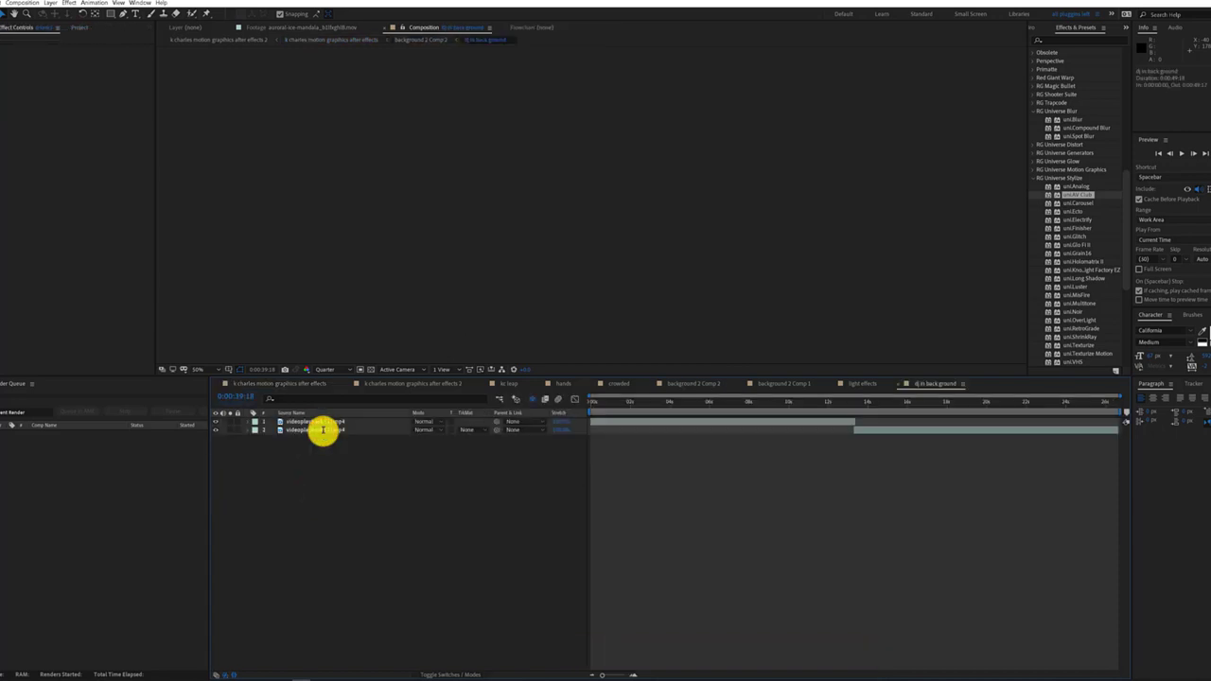
pyautogui.click(861, 384)
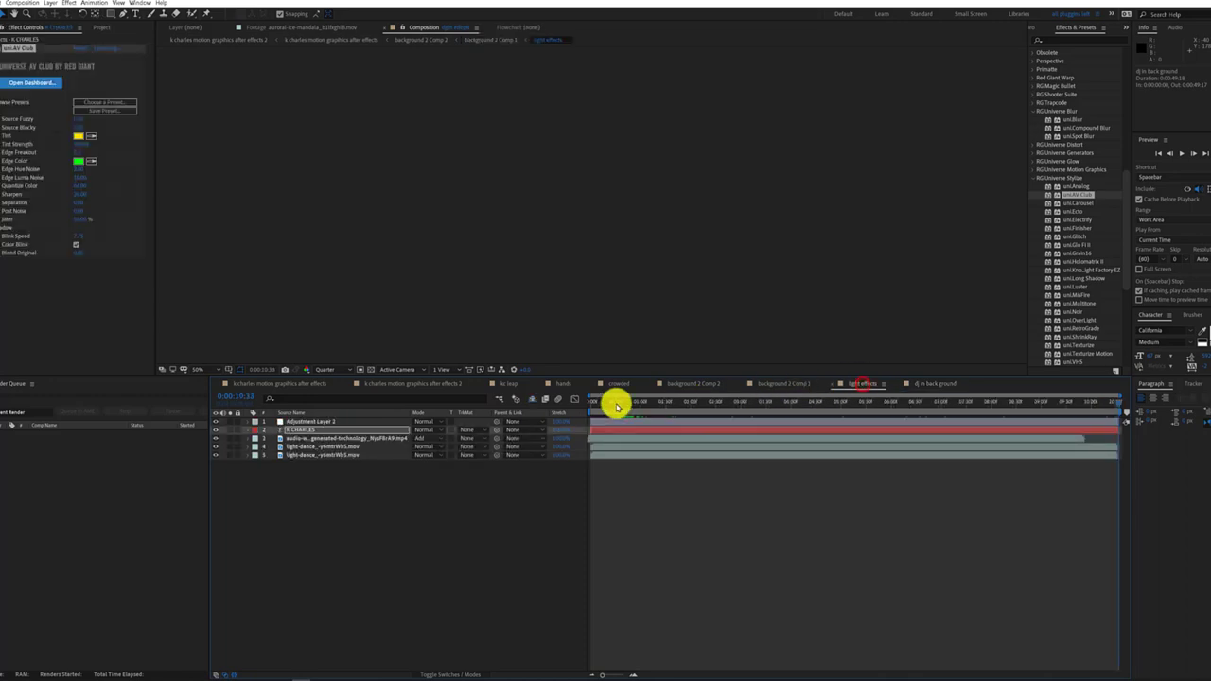
pyautogui.click(369, 422)
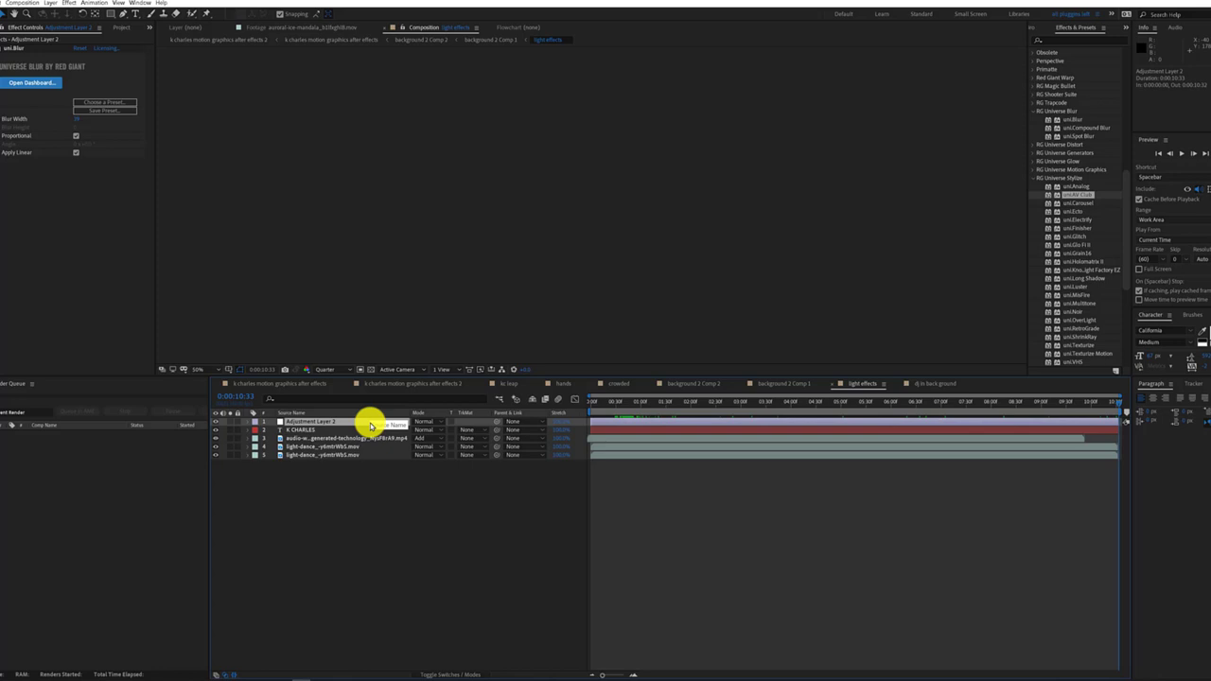
# Copy Adjustment Layer 2 and paste it into the dj in back ground comp.
pyautogui.hotkey('ctrl', 'd')
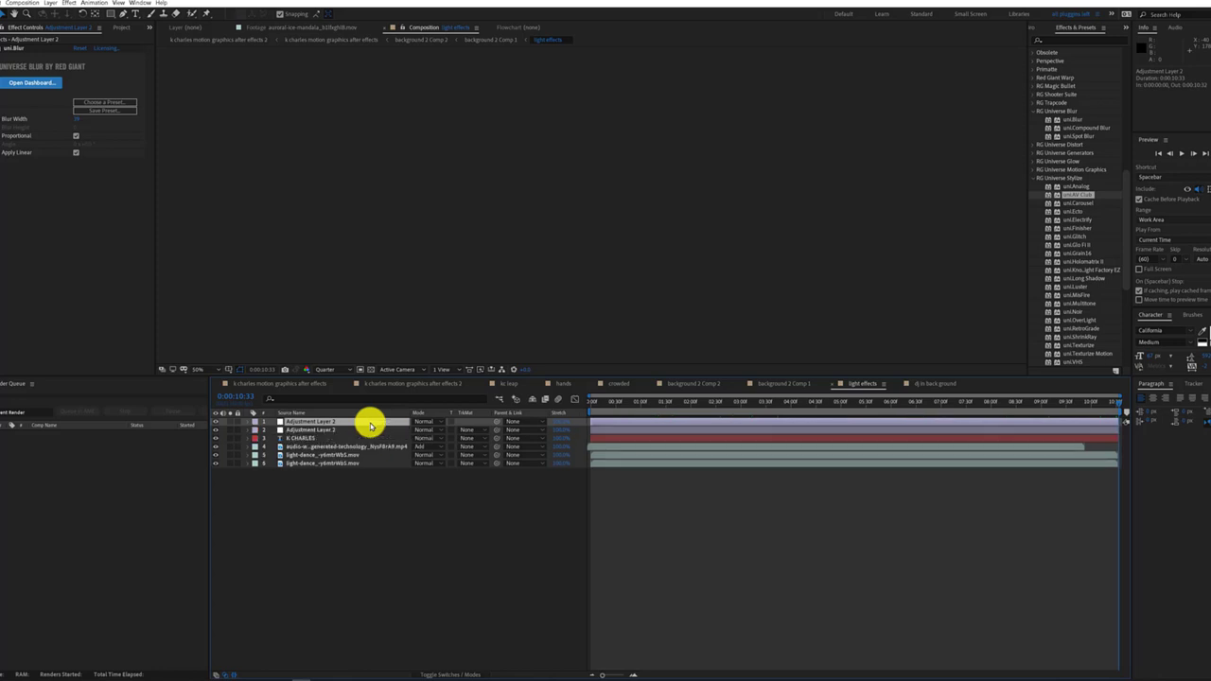
pyautogui.click(948, 384)
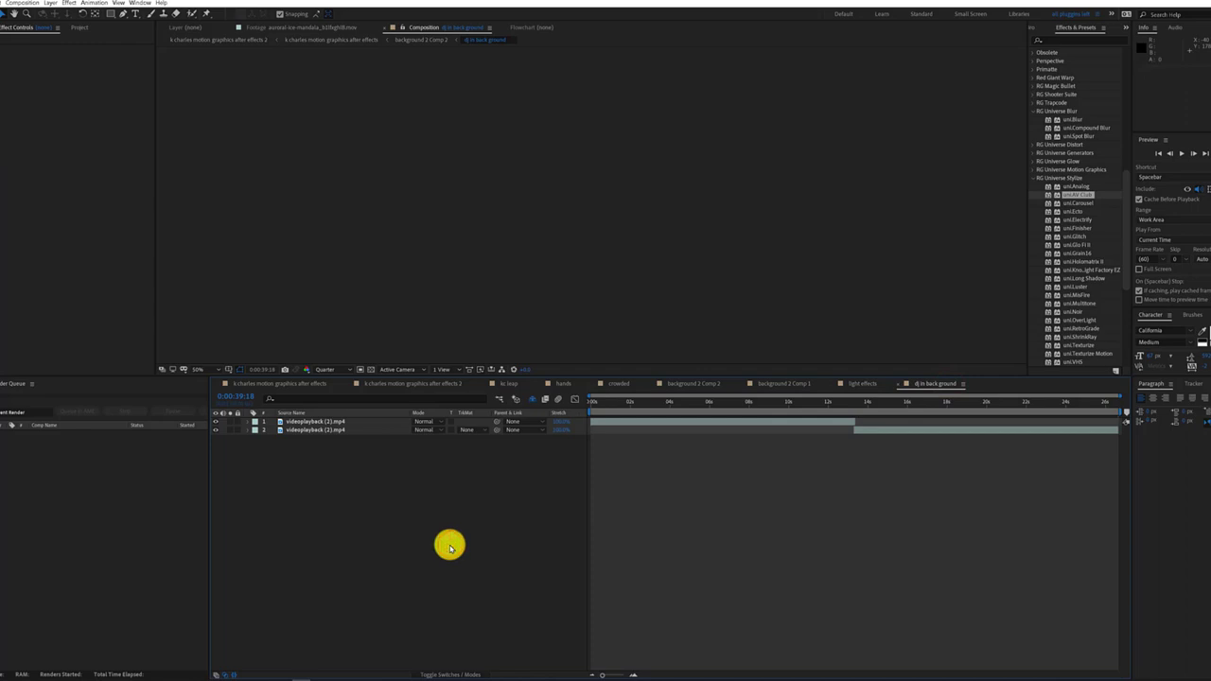
pyautogui.click(633, 403)
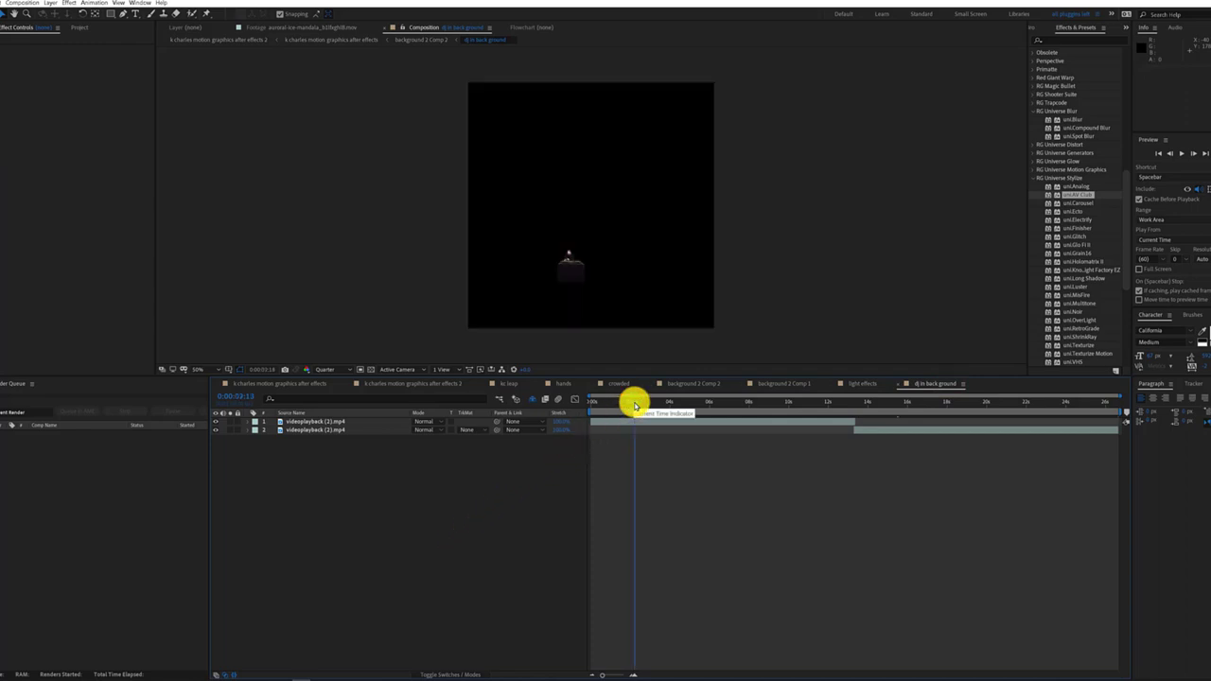
pyautogui.hotkey('ctrl', 'alt', 'y')
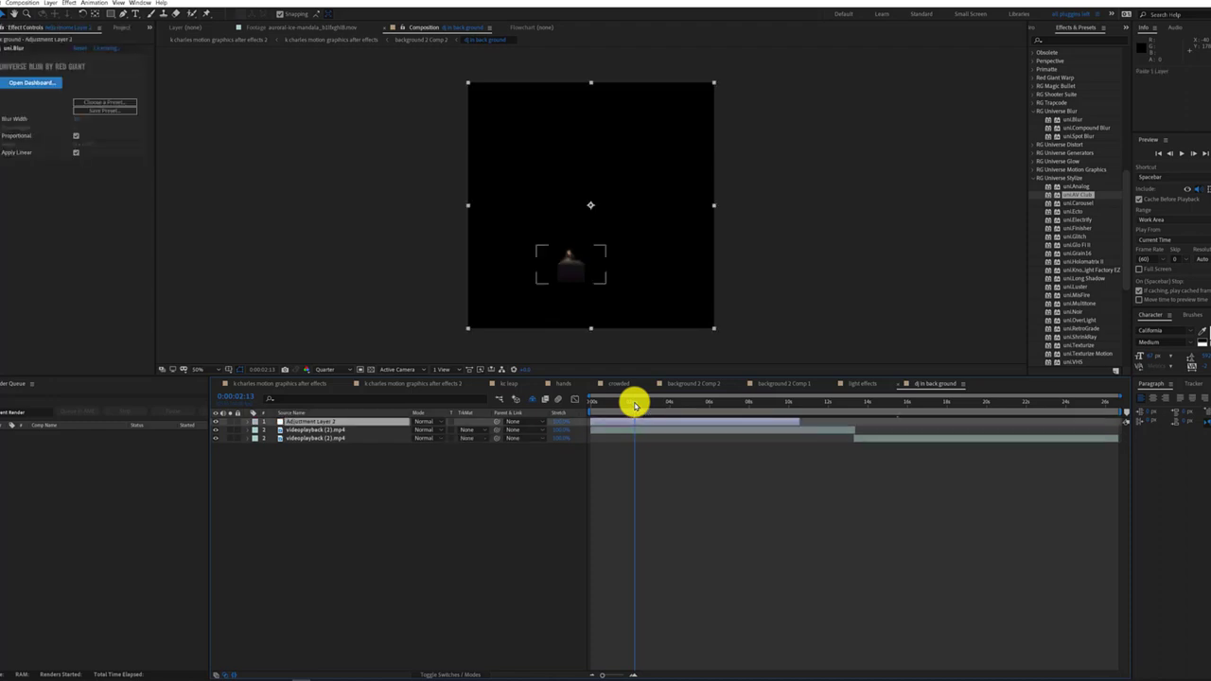
# Extend the pasted adjustment layer's out-point to the end of the comp.
pyautogui.click(798, 423)
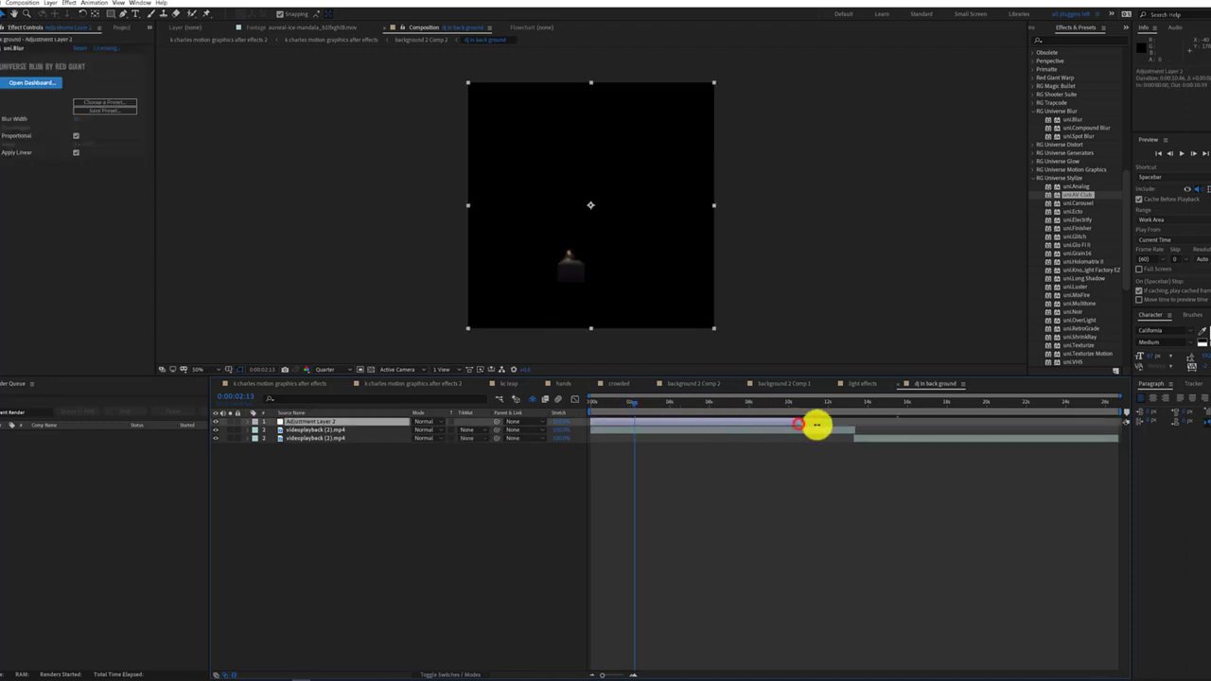
pyautogui.moveTo(815, 425); pyautogui.dragTo(1116, 455)
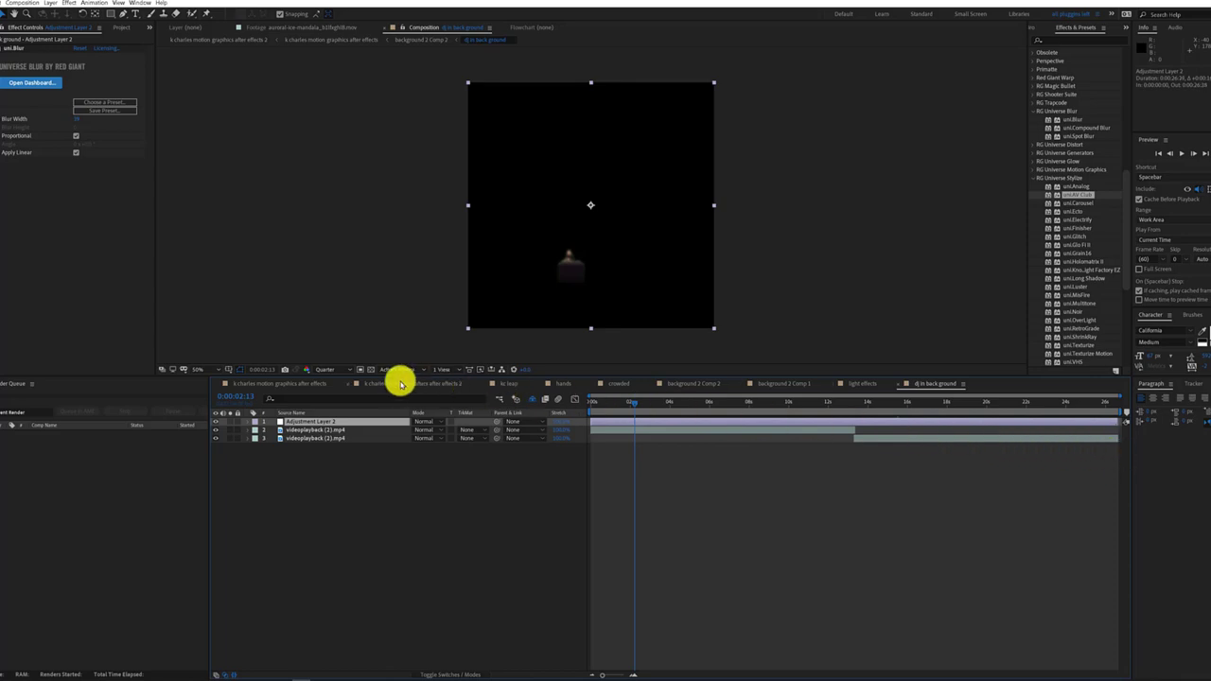
pyautogui.click(312, 384)
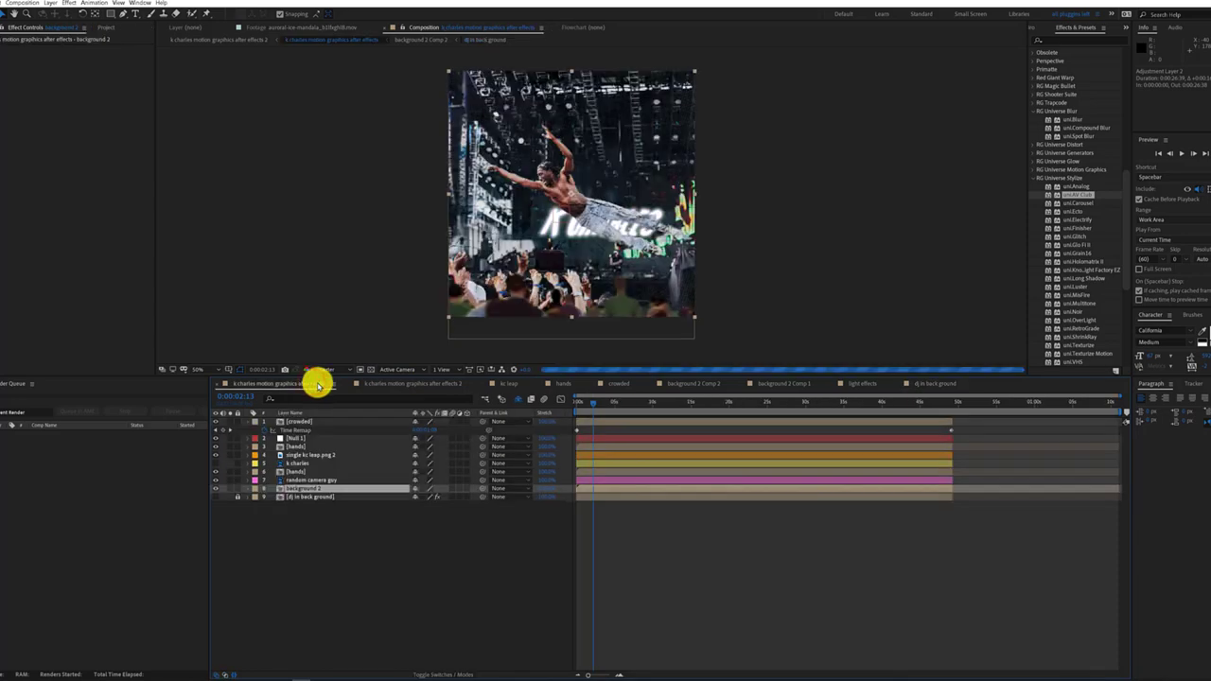
# Scrub forward through the main comp's concert footage, then reopen dj in back ground.
pyautogui.click(589, 401)
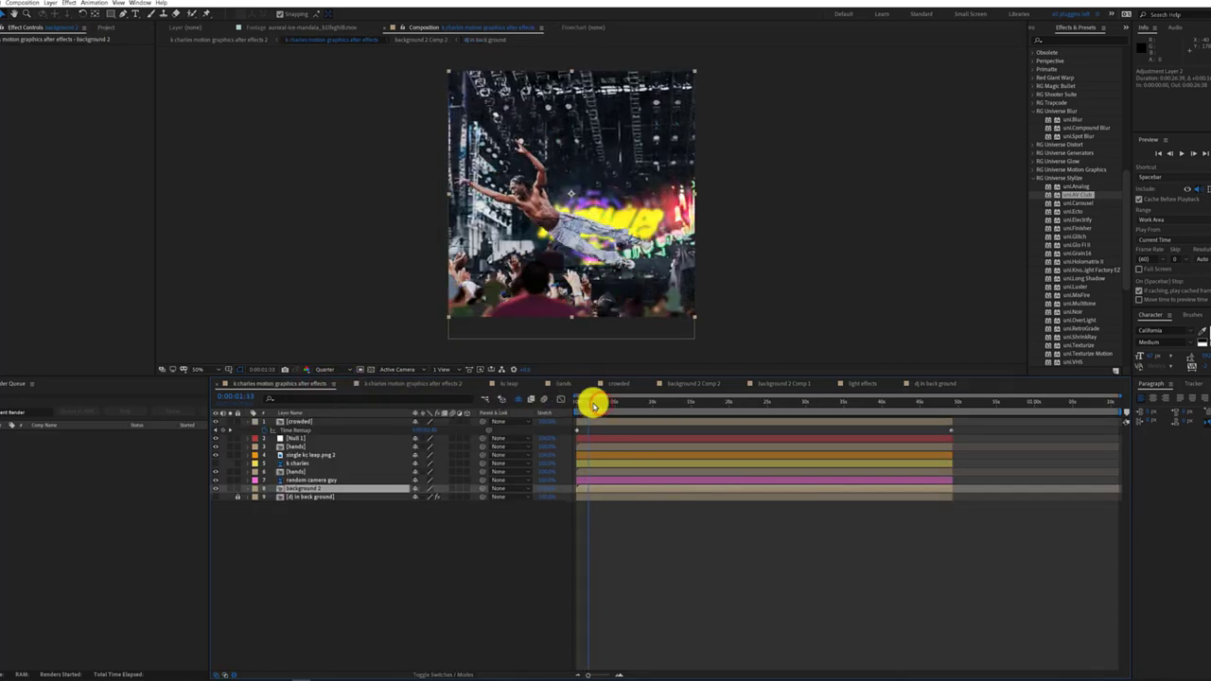
pyautogui.moveTo(592, 405); pyautogui.dragTo(688, 413)
pyautogui.moveTo(693, 413); pyautogui.dragTo(709, 413)
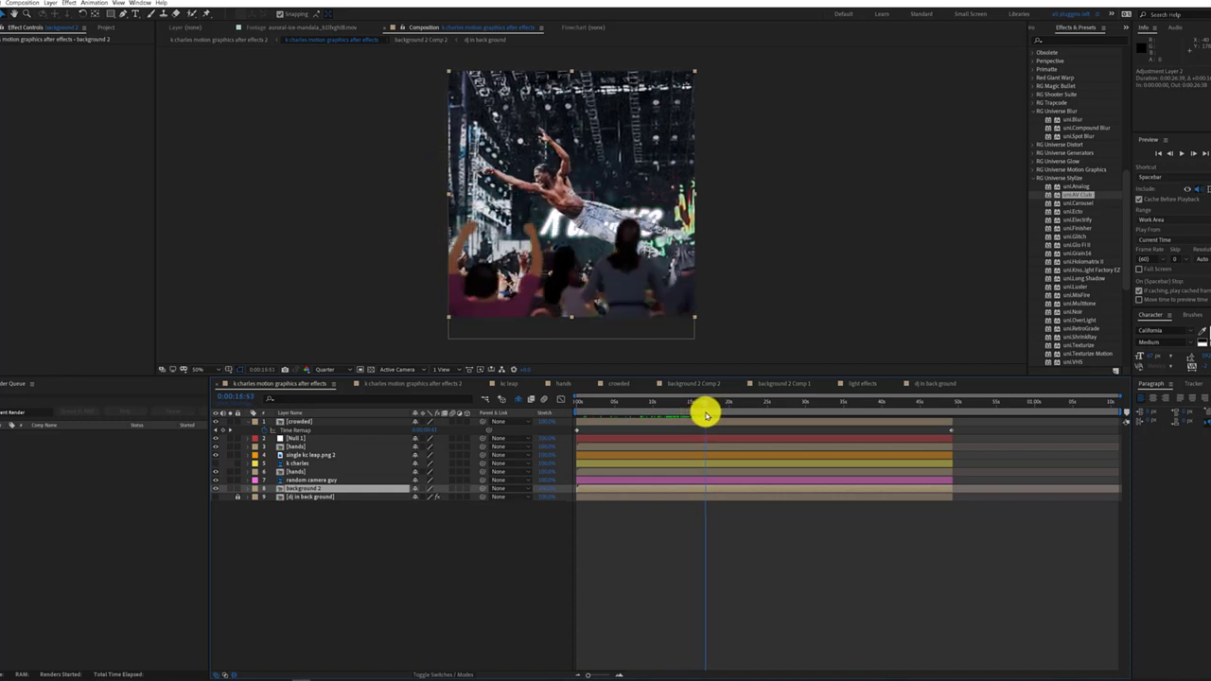
pyautogui.click(930, 383)
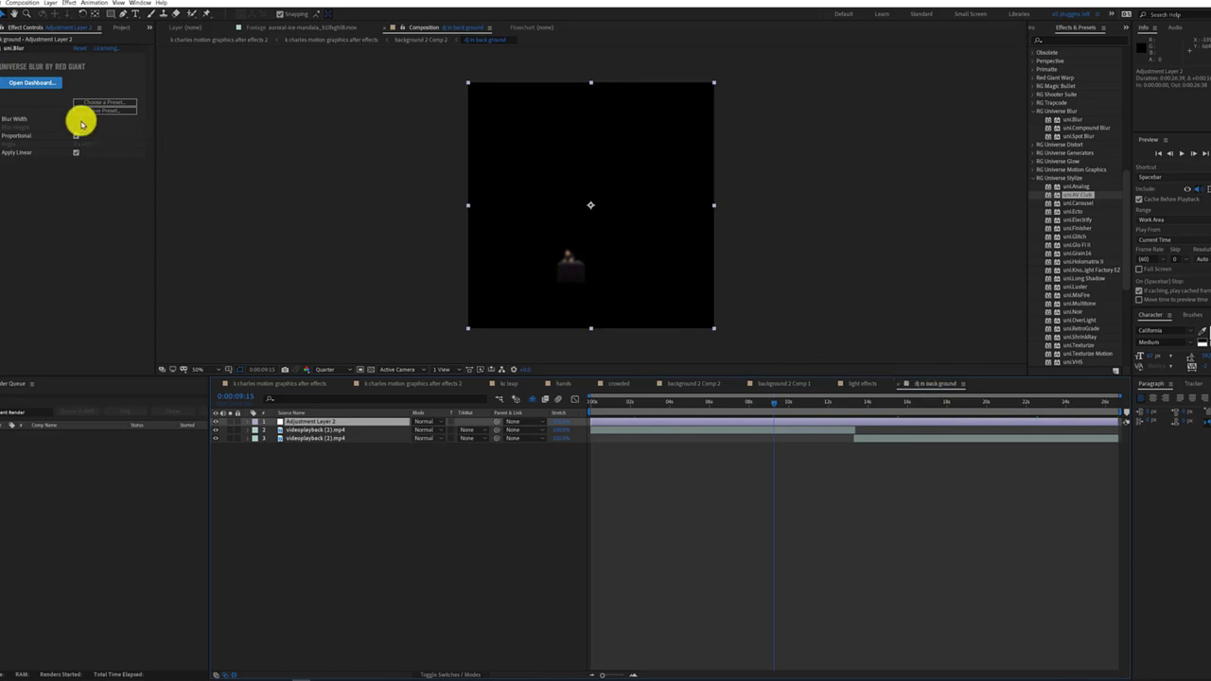
# Nudge the Blur Width, deselect the adjustment layer, and open k charles motion graphics after effects 2.
pyautogui.moveTo(82, 122); pyautogui.dragTo(73, 120)
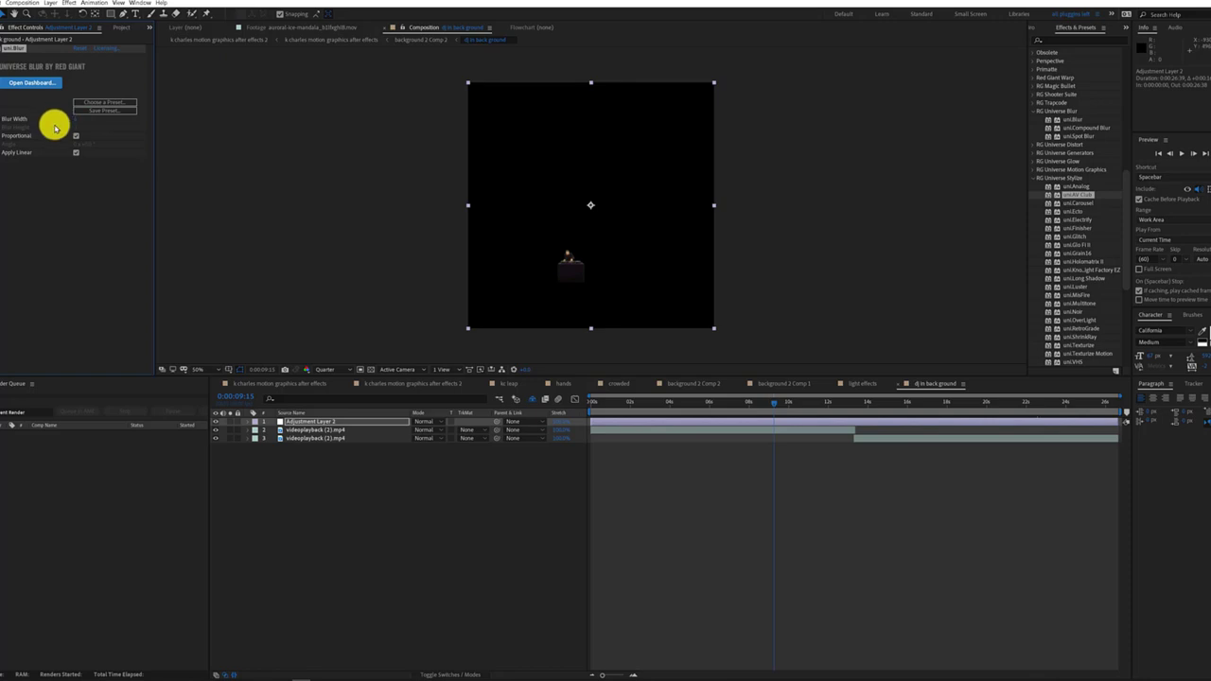
pyautogui.click(26, 230)
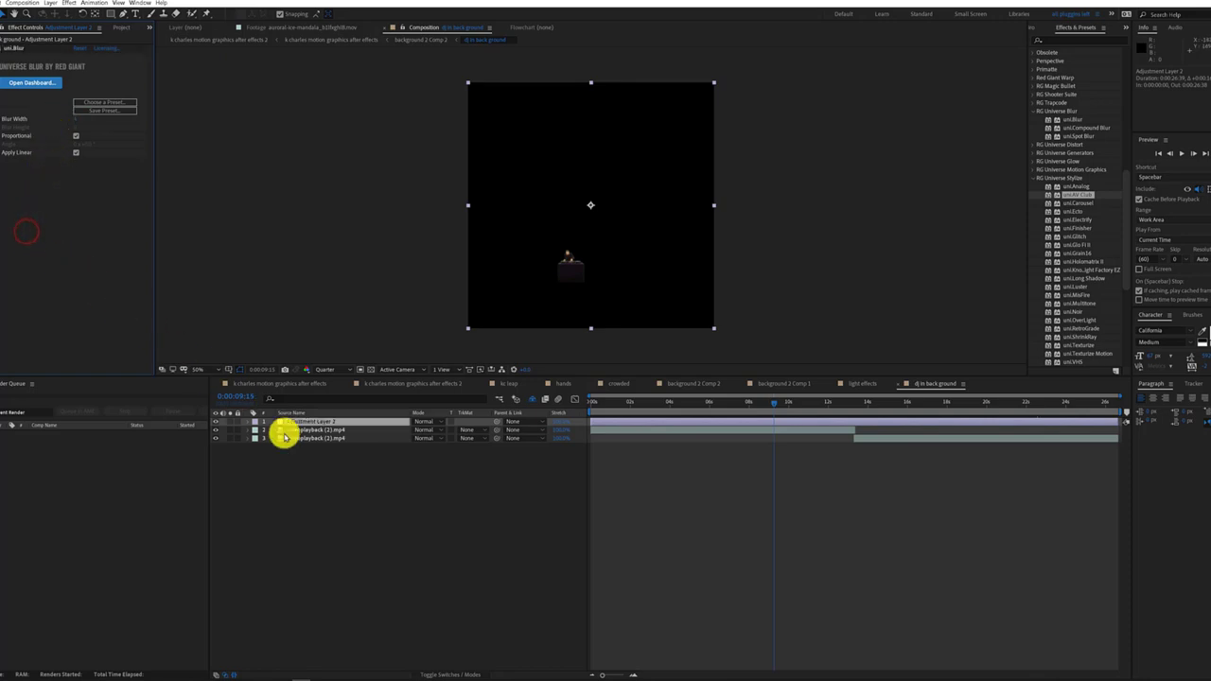
pyautogui.click(357, 492)
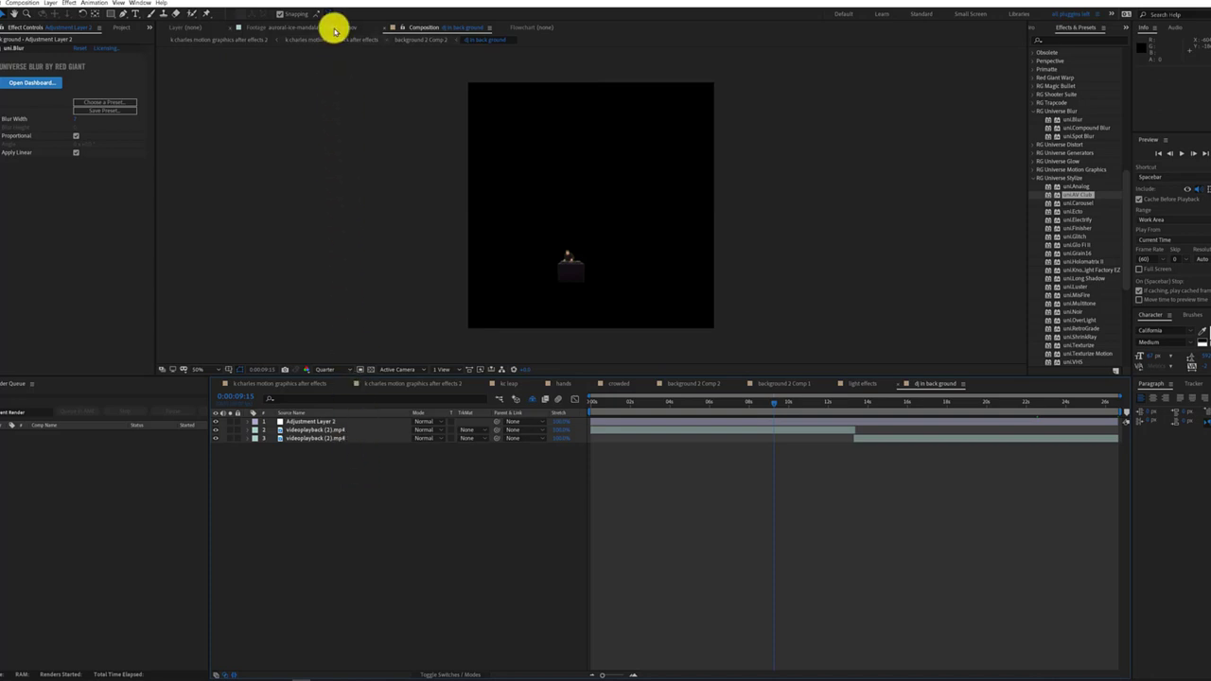
pyautogui.click(243, 39)
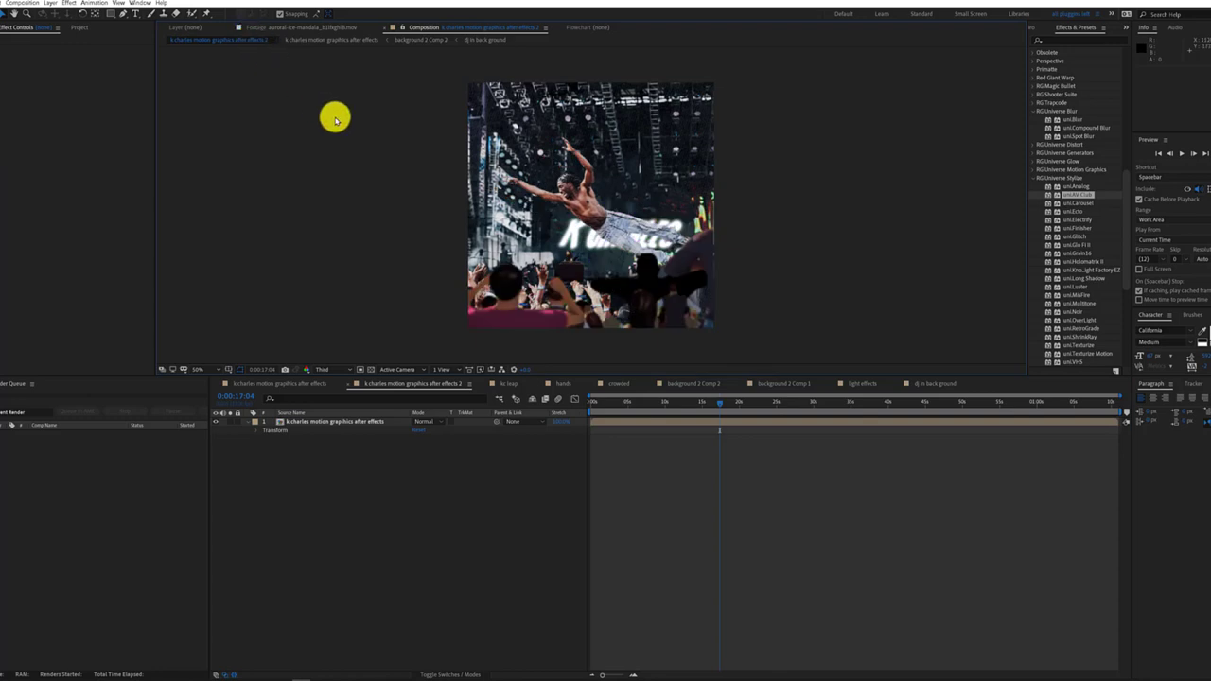
pyautogui.click(640, 400)
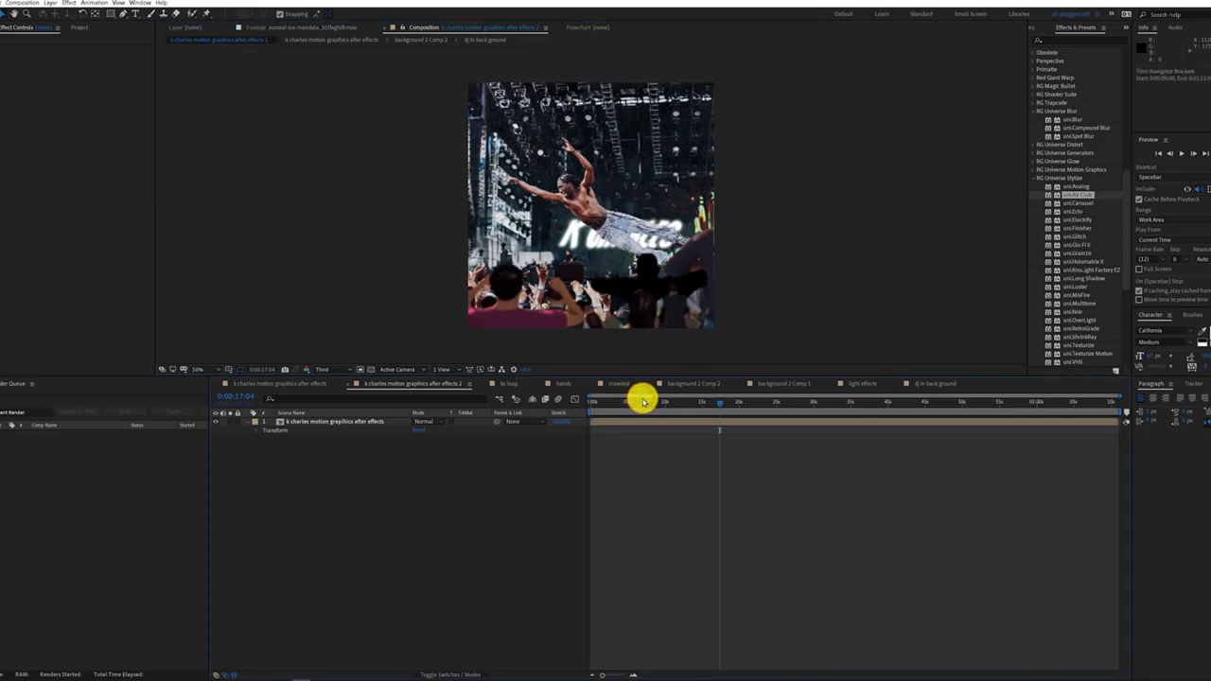
pyautogui.moveTo(640, 403); pyautogui.dragTo(651, 405)
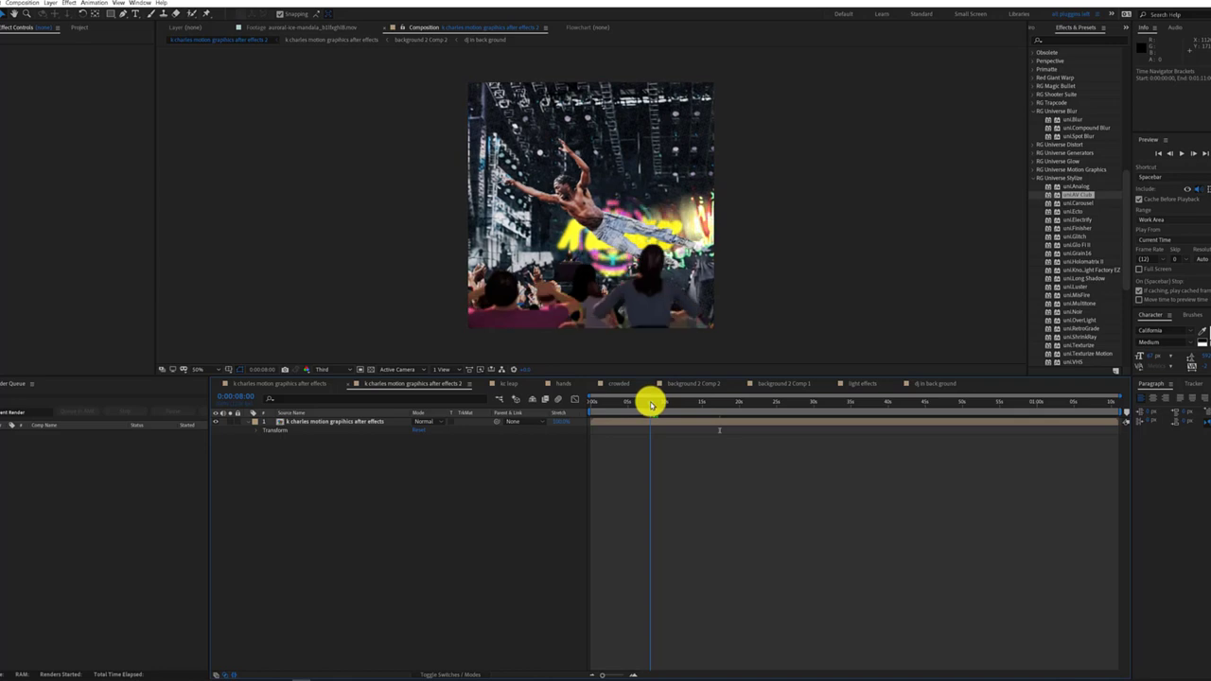
pyautogui.moveTo(652, 406); pyautogui.dragTo(657, 405)
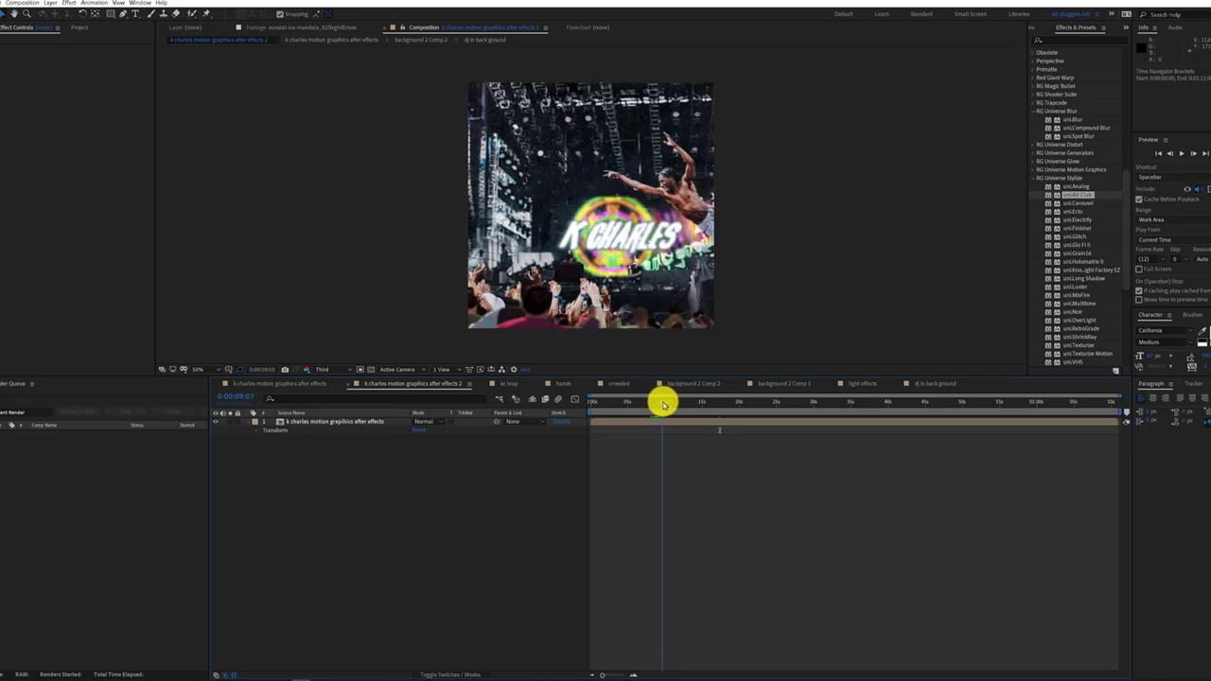
pyautogui.moveTo(658, 405); pyautogui.dragTo(736, 405)
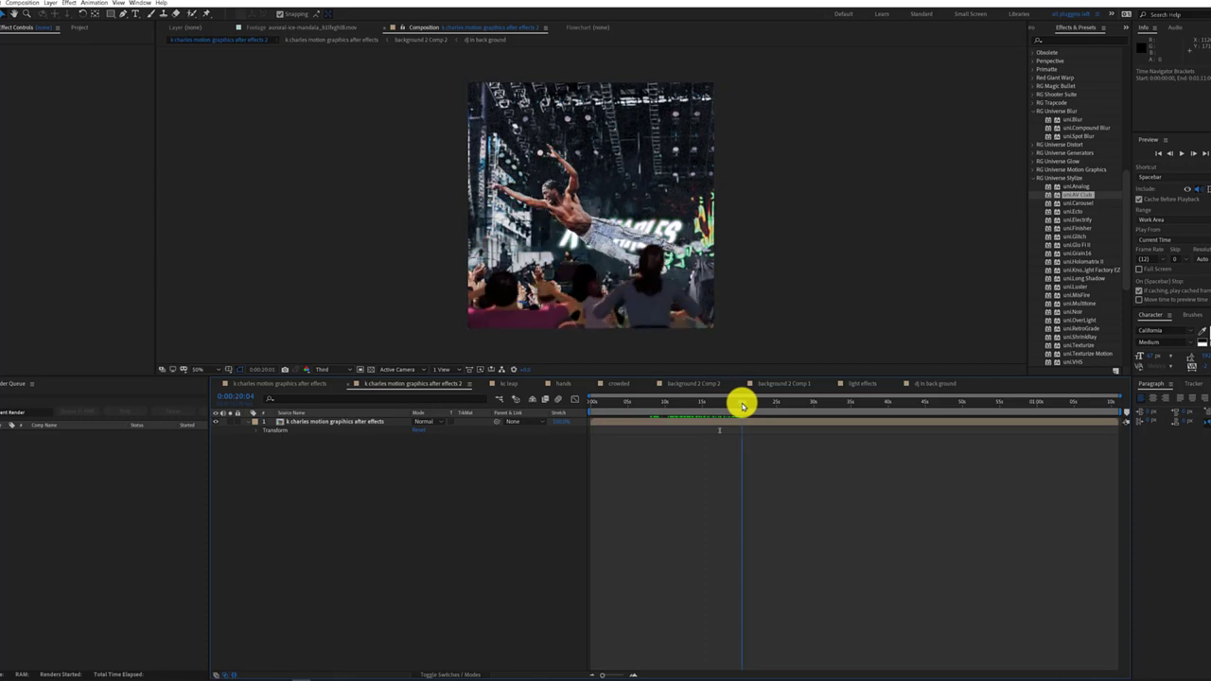
pyautogui.moveTo(736, 405)
pyautogui.mouseDown()
pyautogui.moveTo(1001, 406)
pyautogui.moveTo(559, 390)
pyautogui.mouseUp()
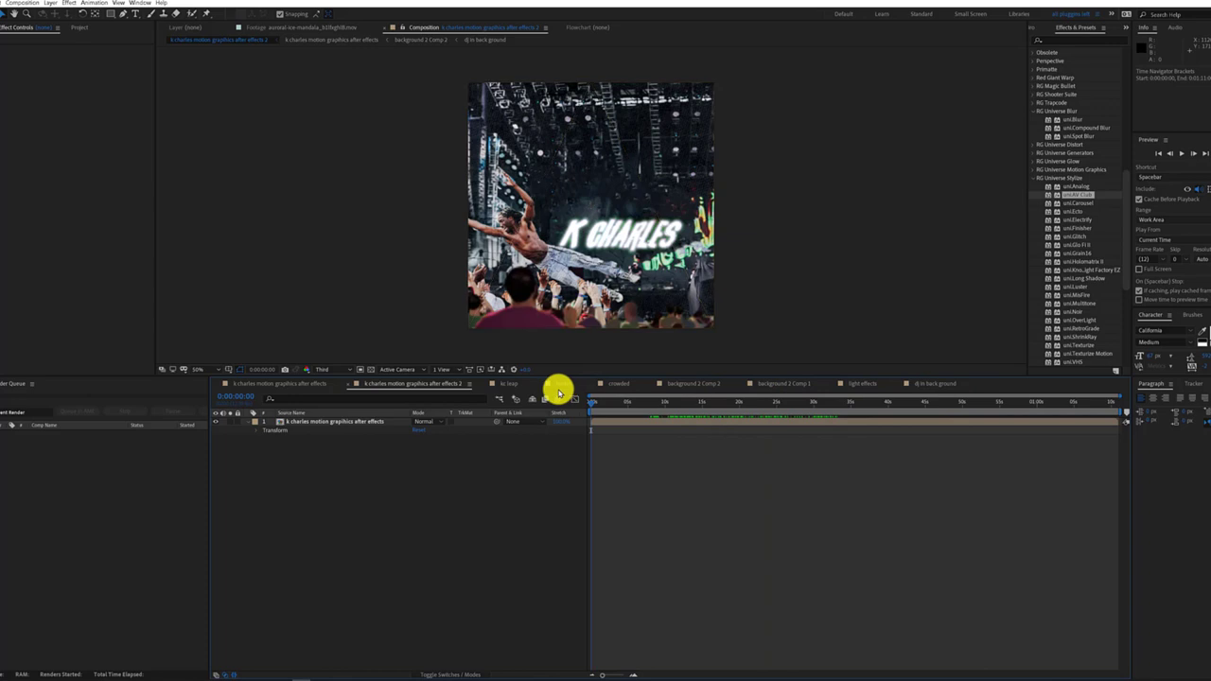
# Reopen the k charles motion graphics after effects comp and scrub from 0:00:00:00 through 1.5 seconds.
pyautogui.click(316, 383)
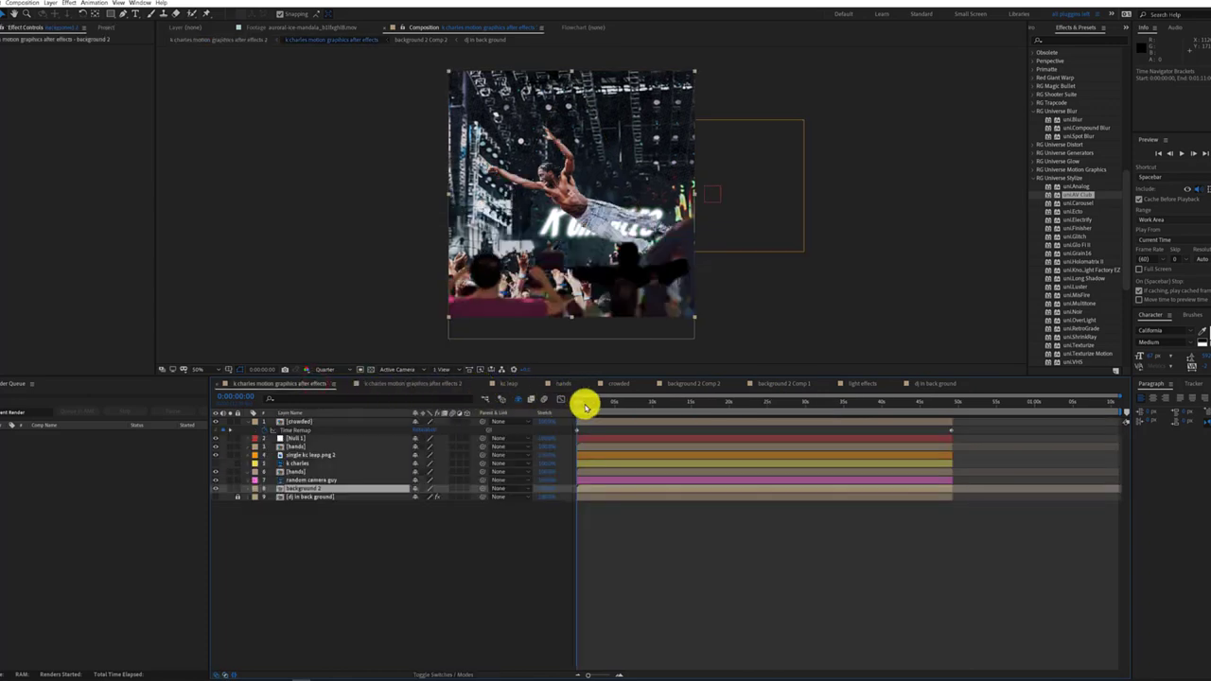
pyautogui.moveTo(586, 404); pyautogui.dragTo(563, 405)
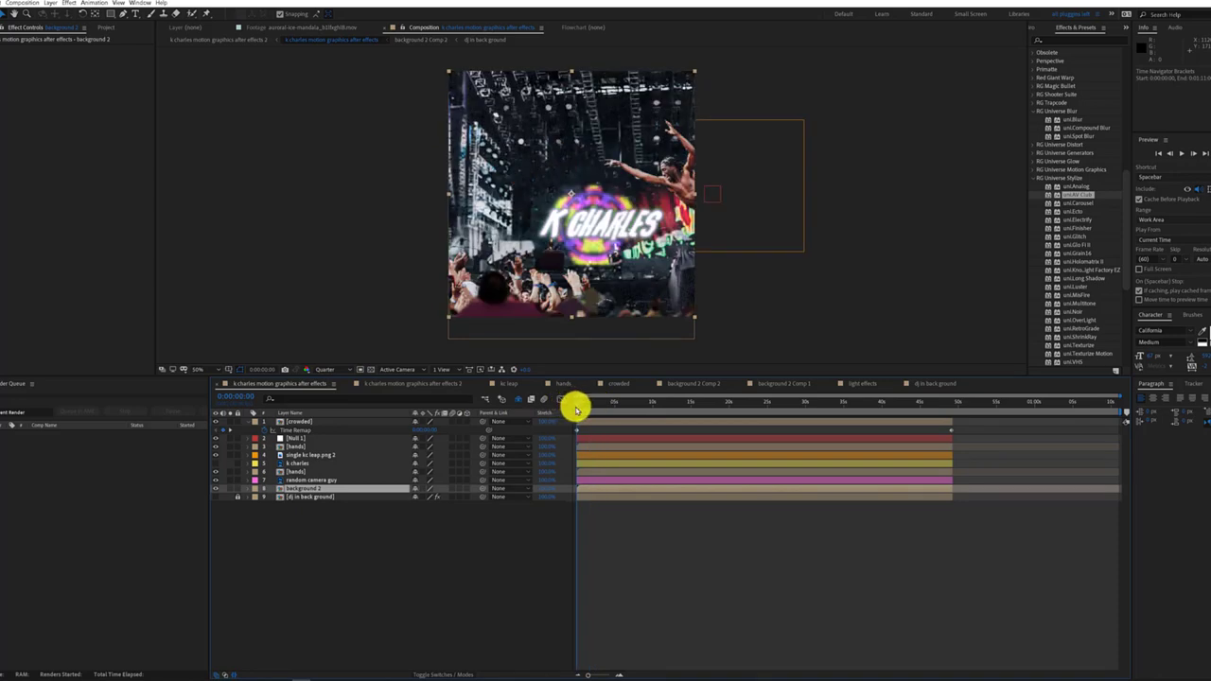
pyautogui.moveTo(576, 407); pyautogui.dragTo(578, 410)
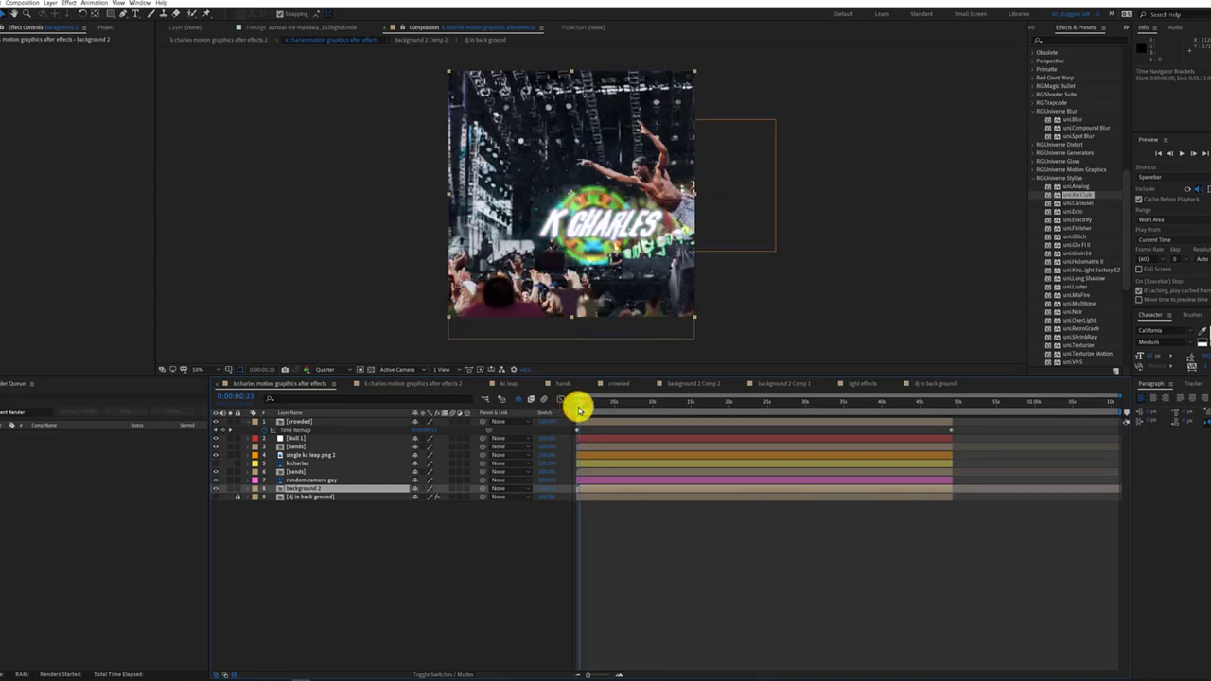
pyautogui.moveTo(578, 409)
pyautogui.mouseDown()
pyautogui.moveTo(842, 412)
pyautogui.moveTo(576, 413)
pyautogui.moveTo(629, 417)
pyautogui.mouseUp()
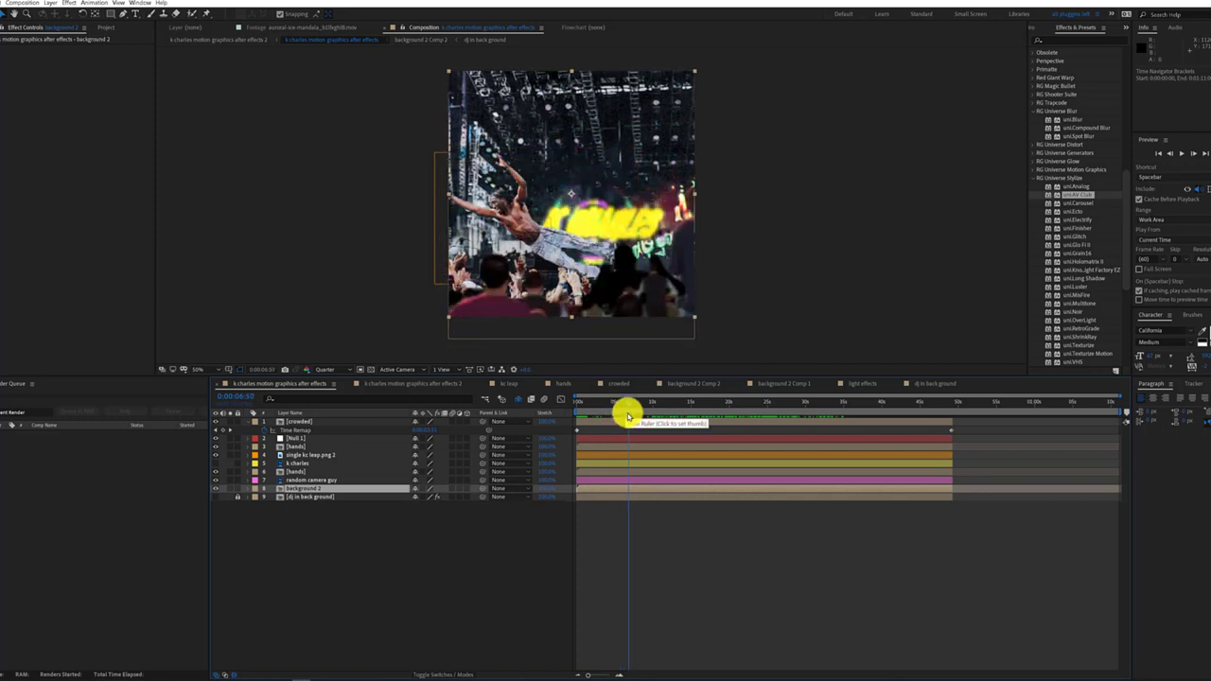
# In the Project panel, browse the footage clips and select the abstract fluid loop.
pyautogui.click(476, 564)
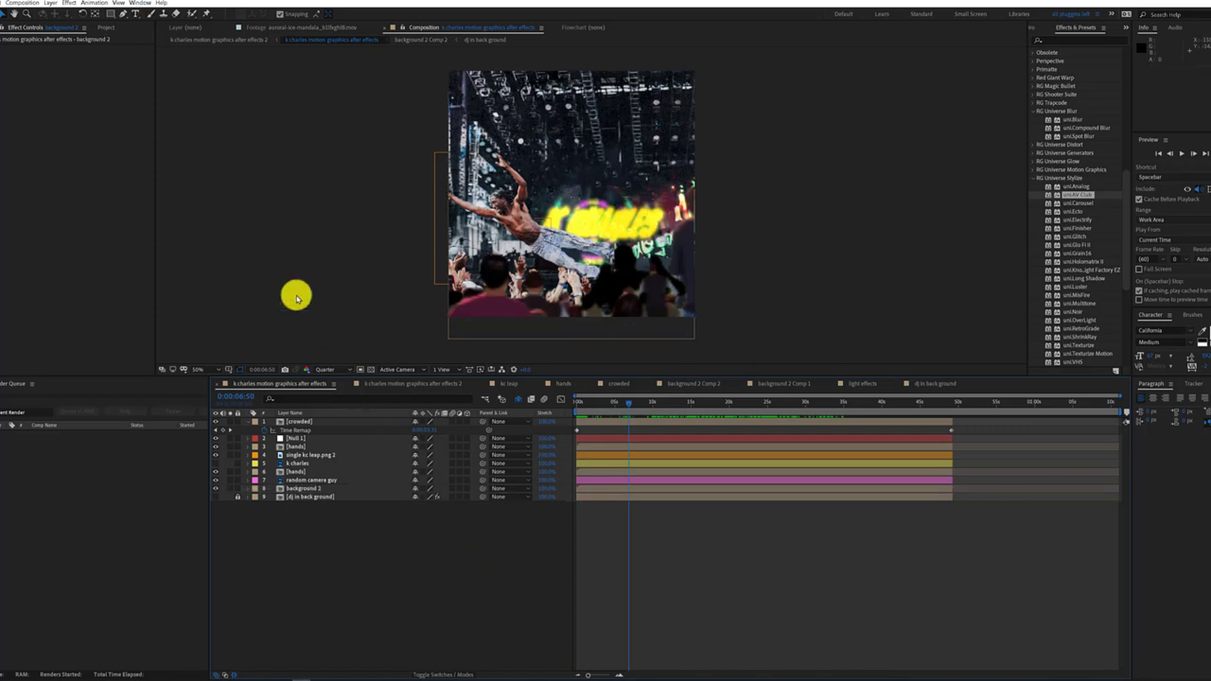
pyautogui.click(115, 28)
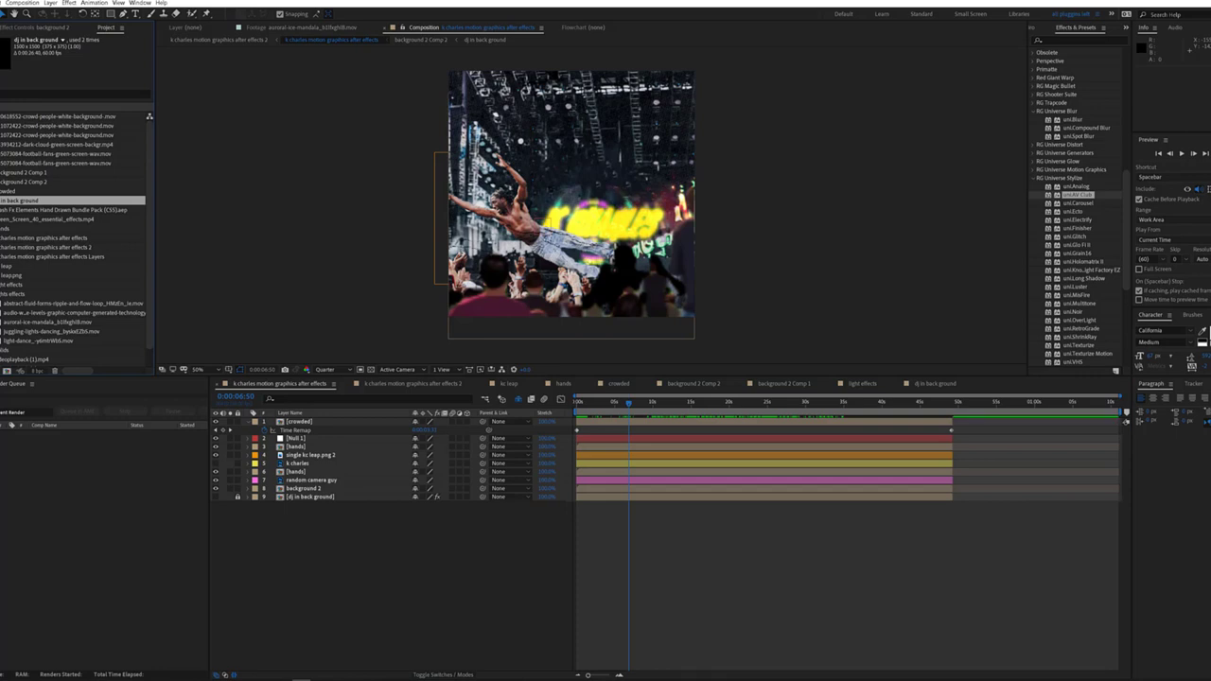
pyautogui.click(18, 339)
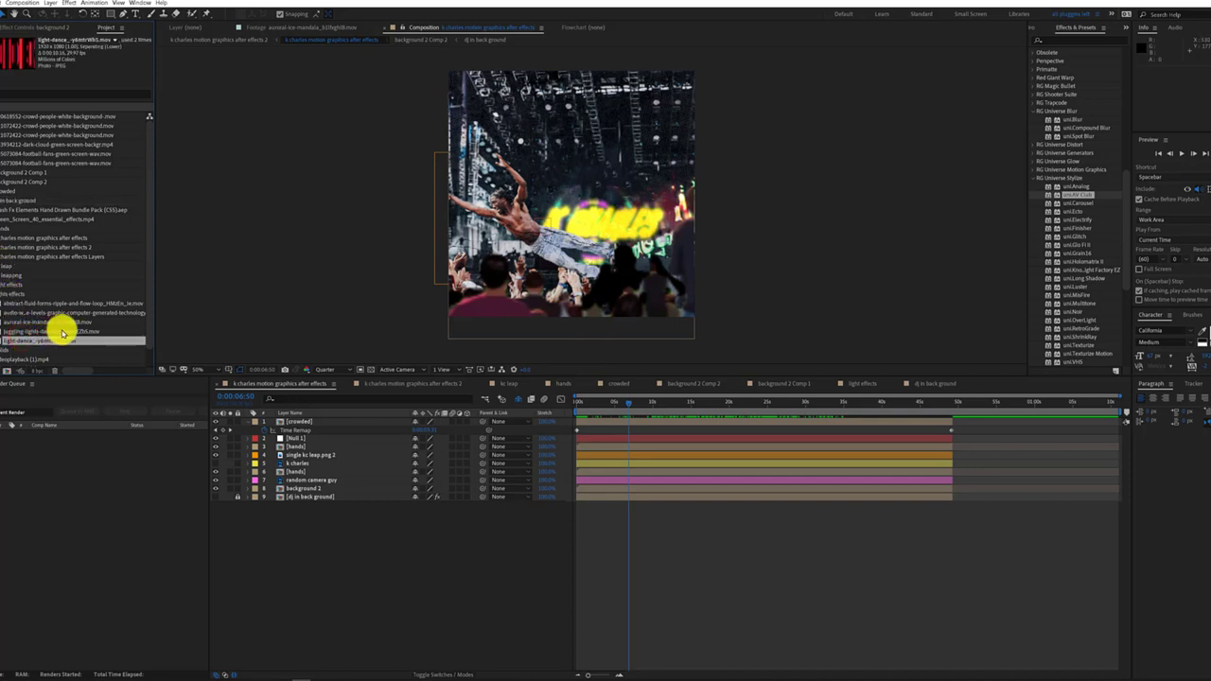
pyautogui.click(64, 332)
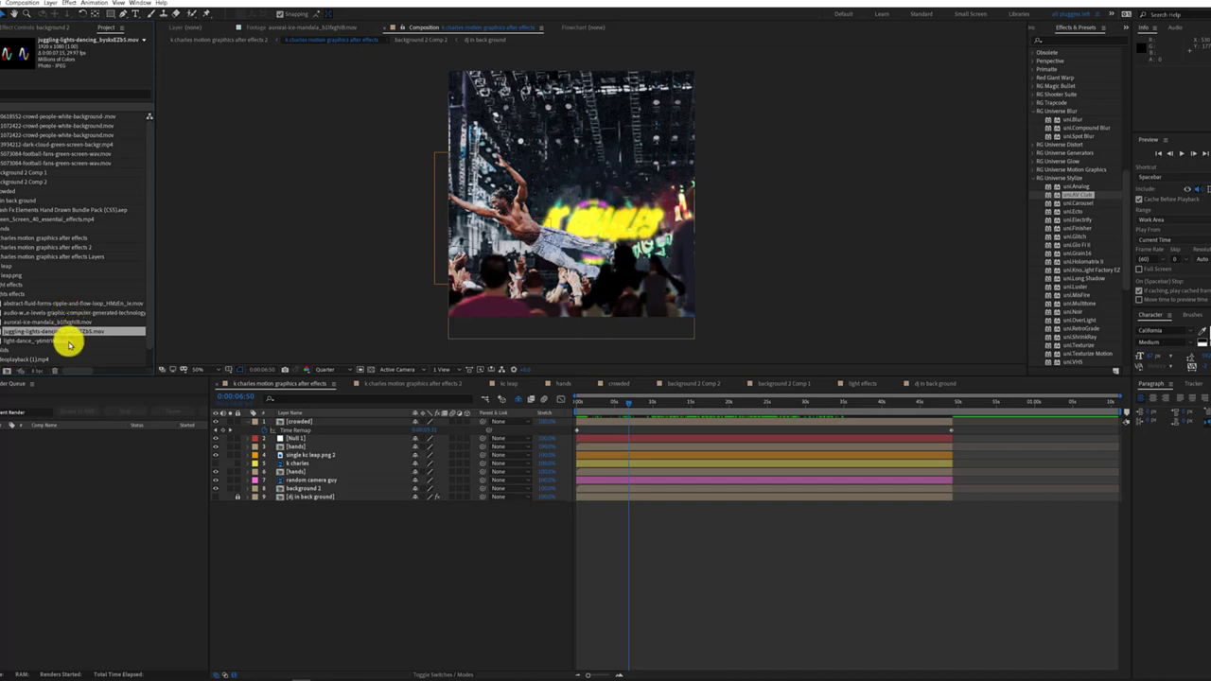
pyautogui.click(82, 312)
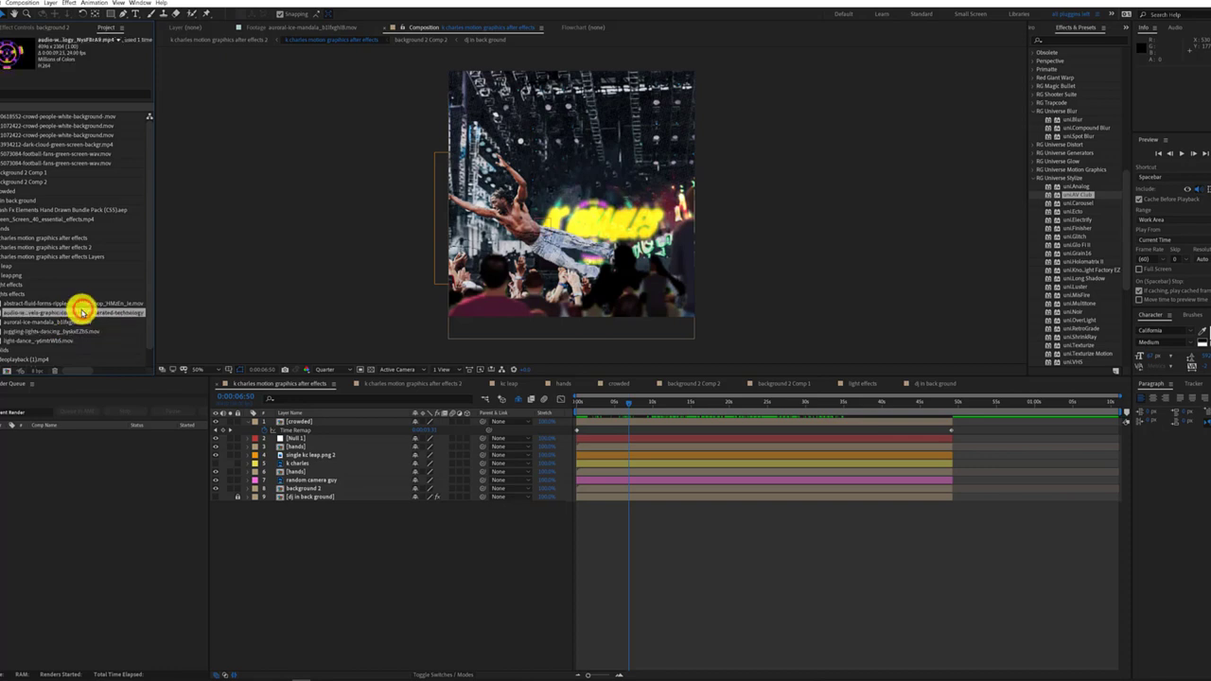
pyautogui.click(47, 302)
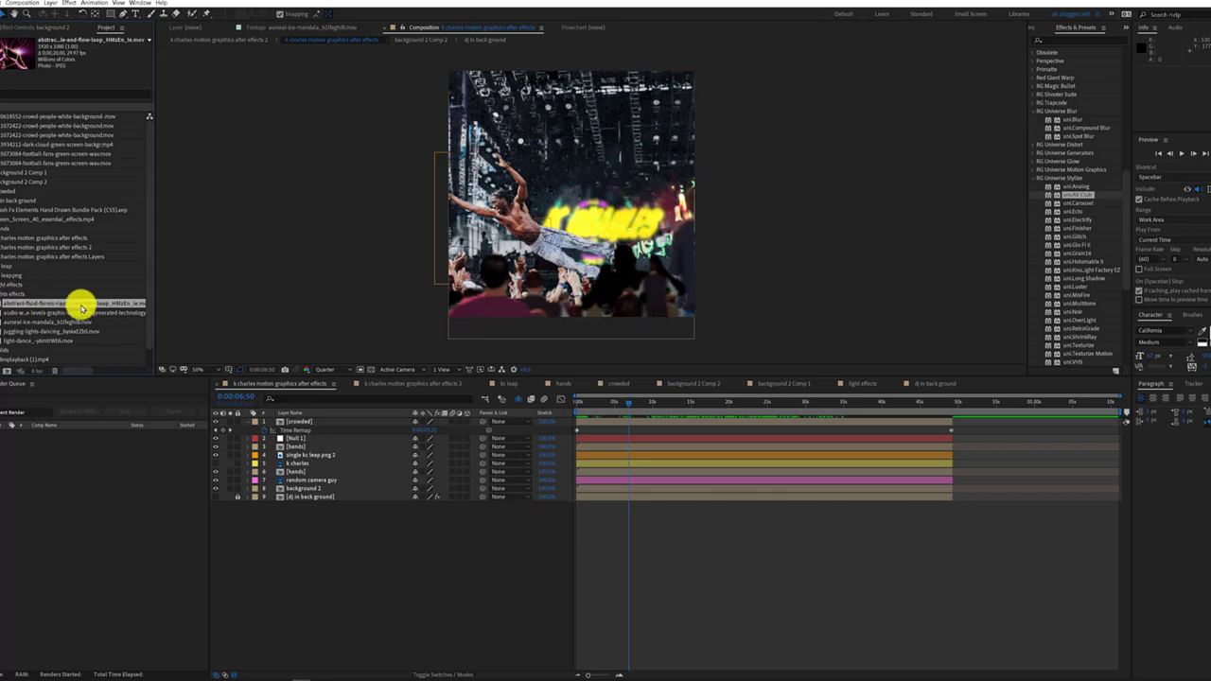
# Add the abstract fluid footage to the light effects comp and move it down-right.
pyautogui.click(866, 385)
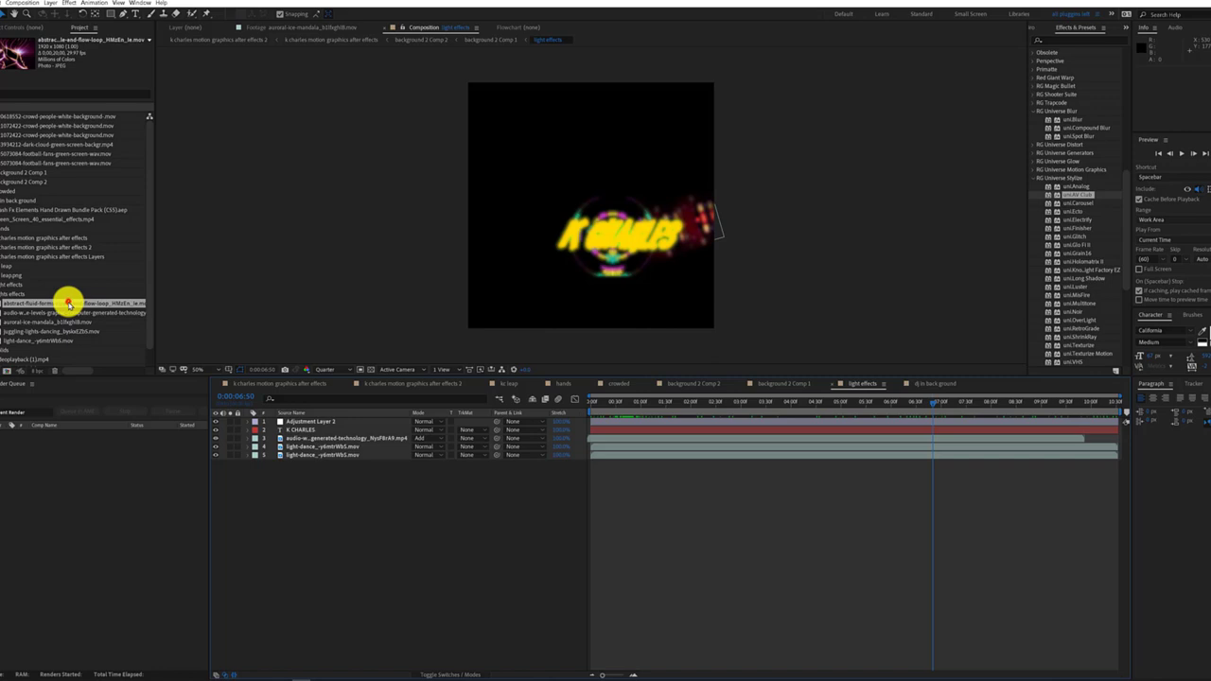
pyautogui.moveTo(68, 304); pyautogui.dragTo(399, 473)
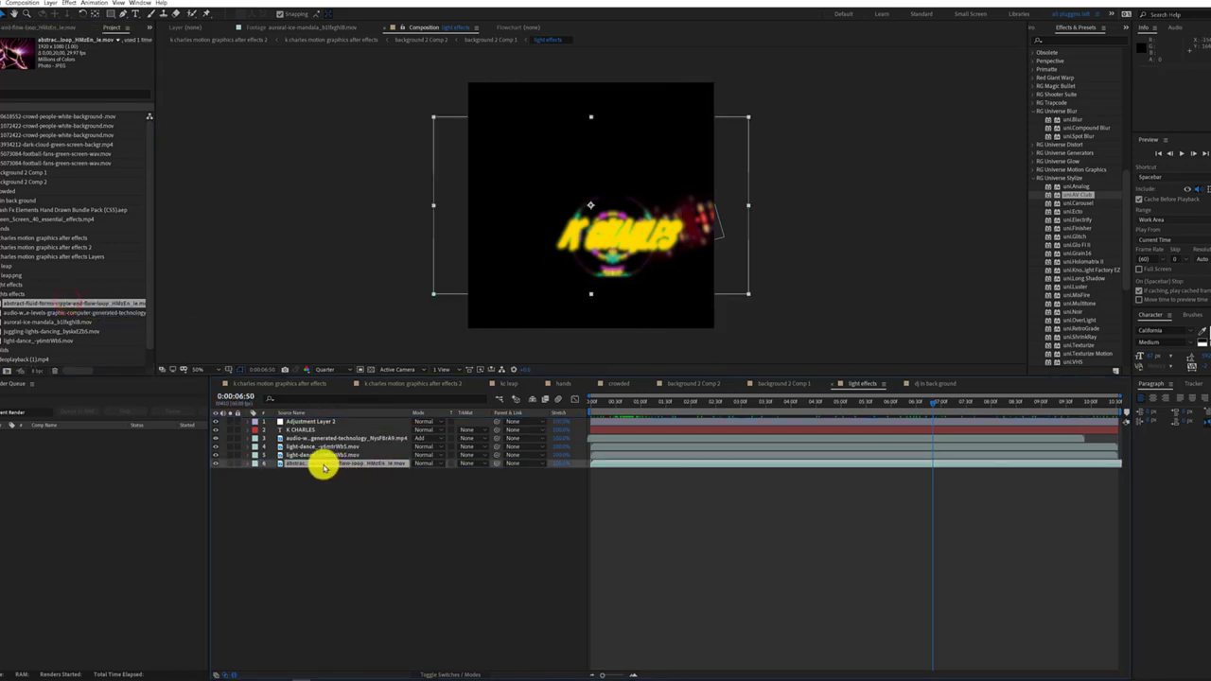
pyautogui.moveTo(317, 464)
pyautogui.mouseDown()
pyautogui.moveTo(343, 431)
pyautogui.moveTo(333, 465)
pyautogui.mouseUp()
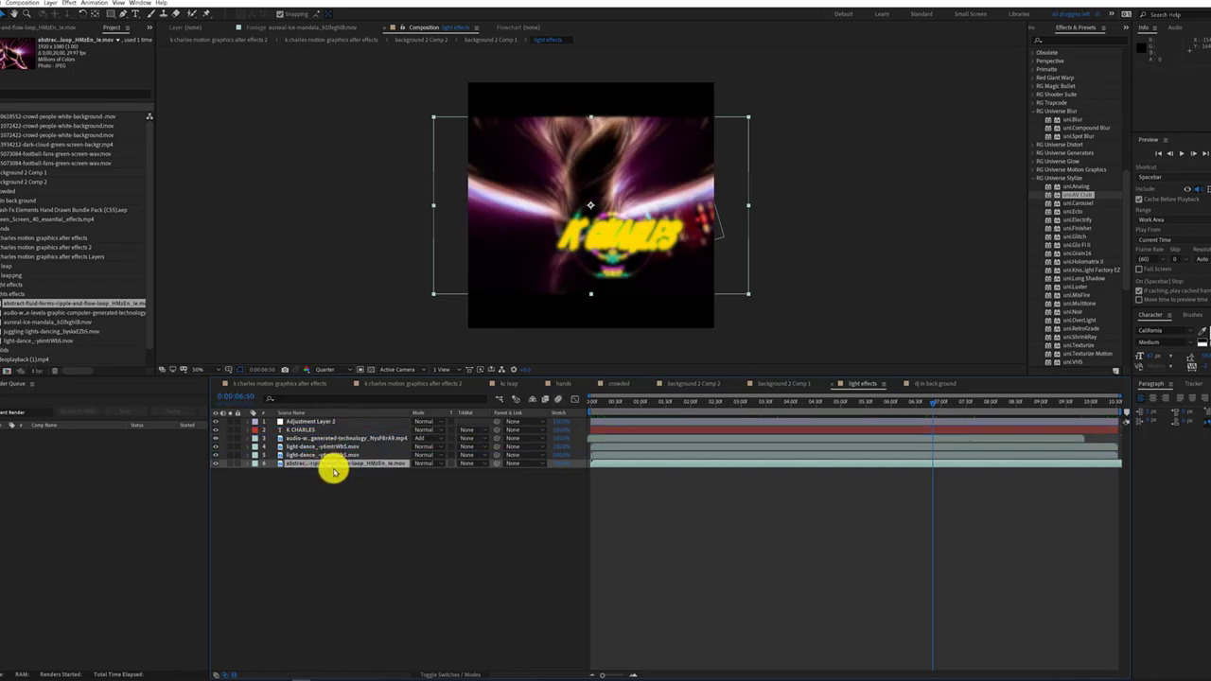
pyautogui.moveTo(458, 190); pyautogui.dragTo(498, 240)
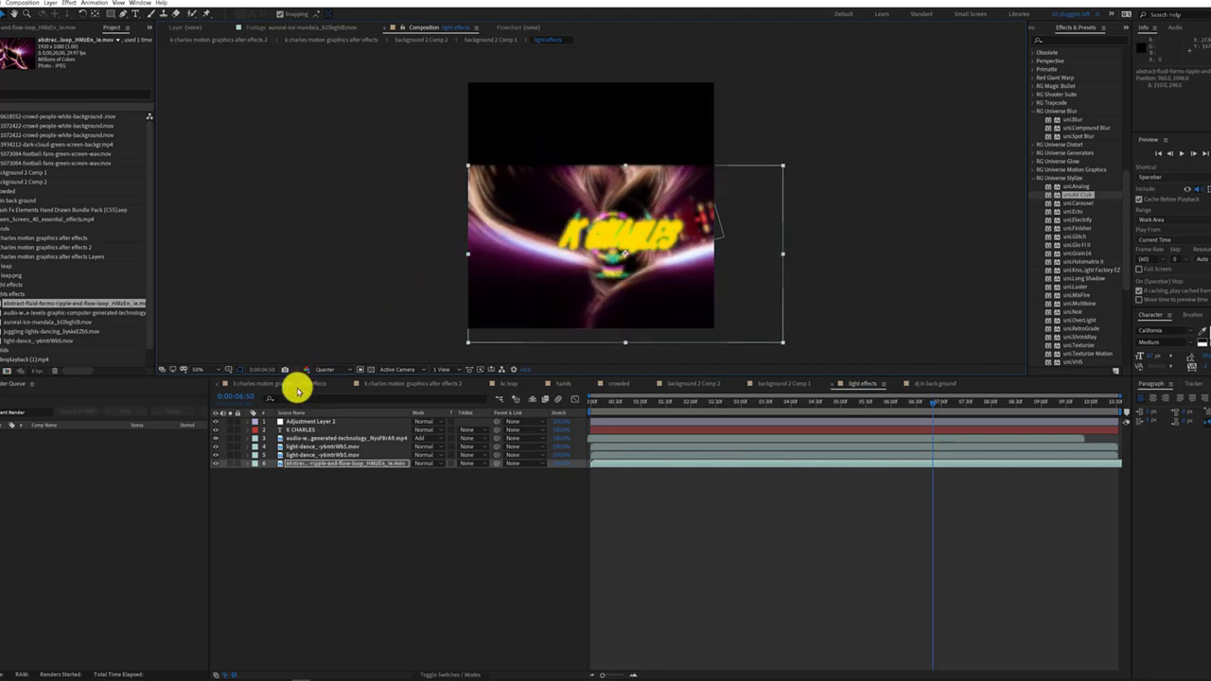
# Check the main and dj in back ground comps, then return to light effects.
pyautogui.click(296, 387)
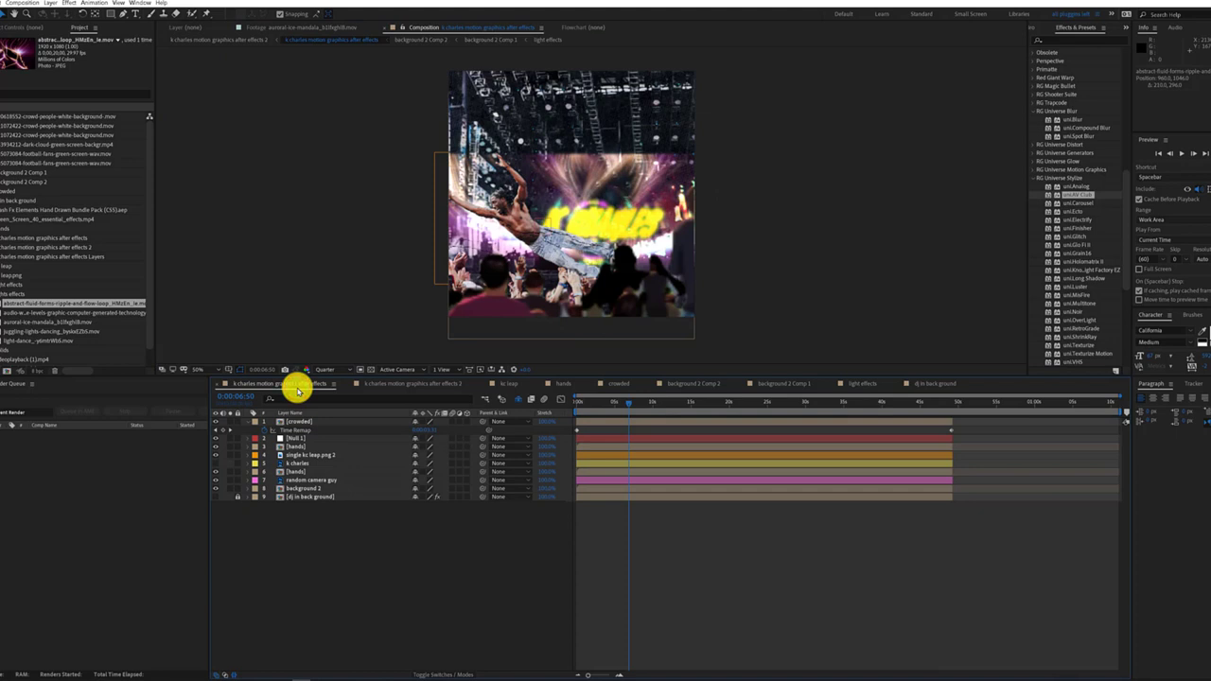
pyautogui.click(927, 384)
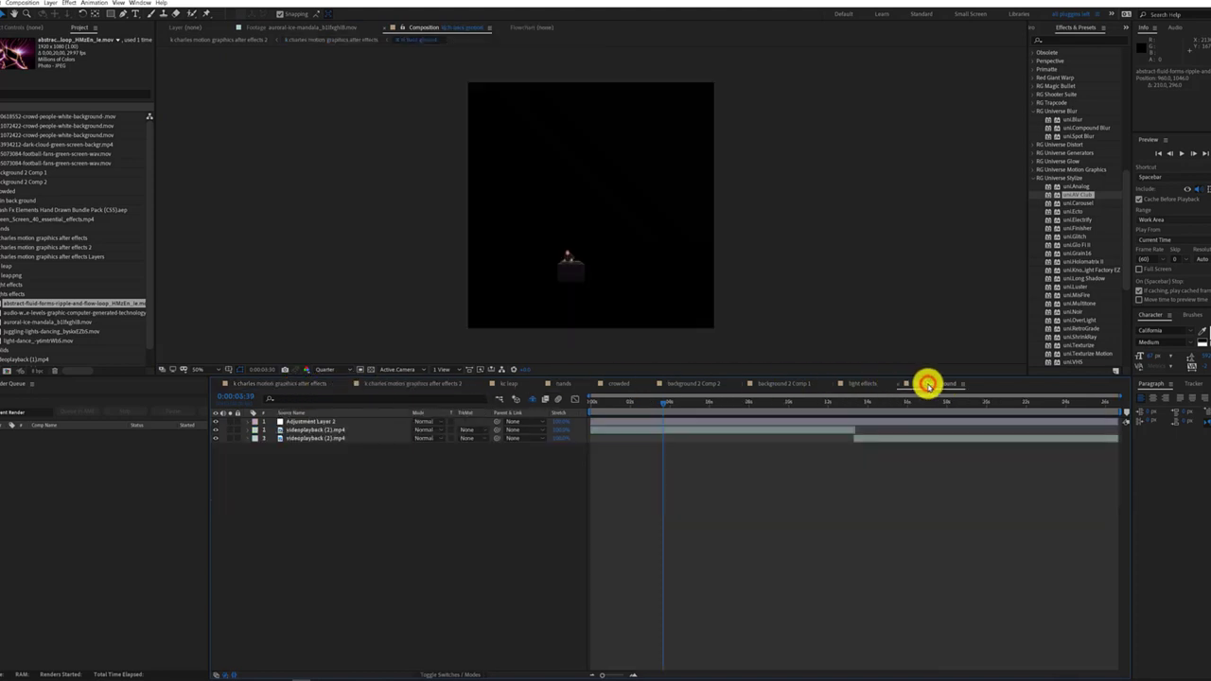
pyautogui.click(872, 384)
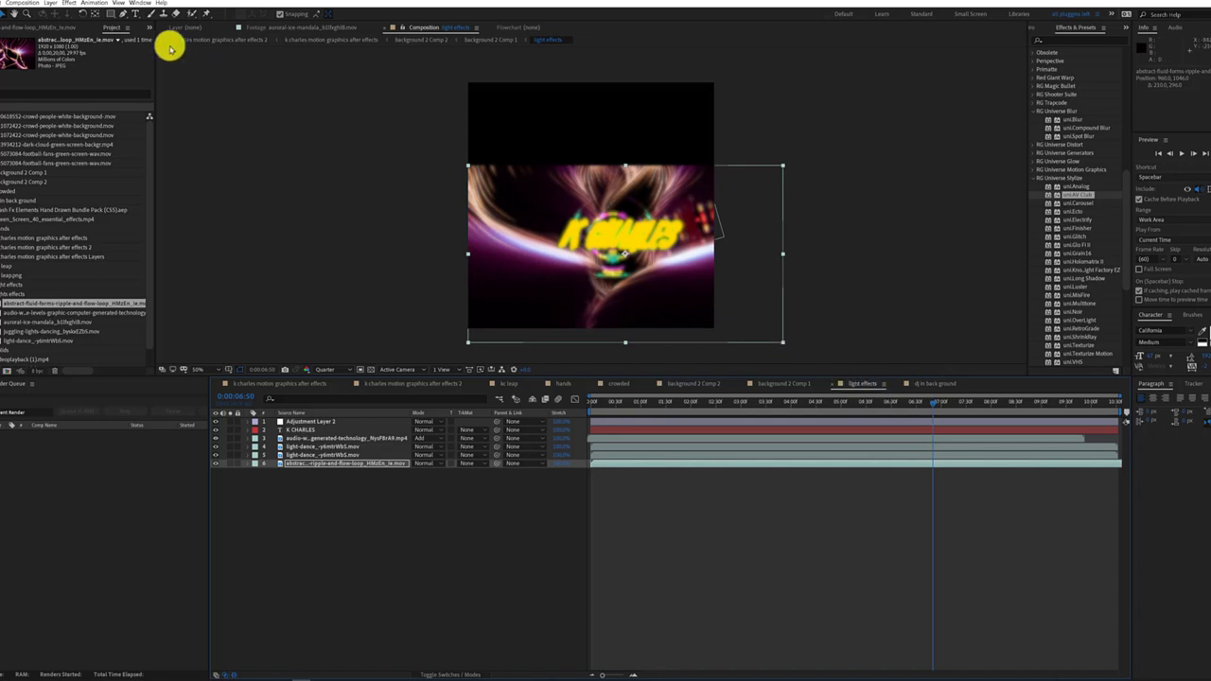
pyautogui.click(109, 14)
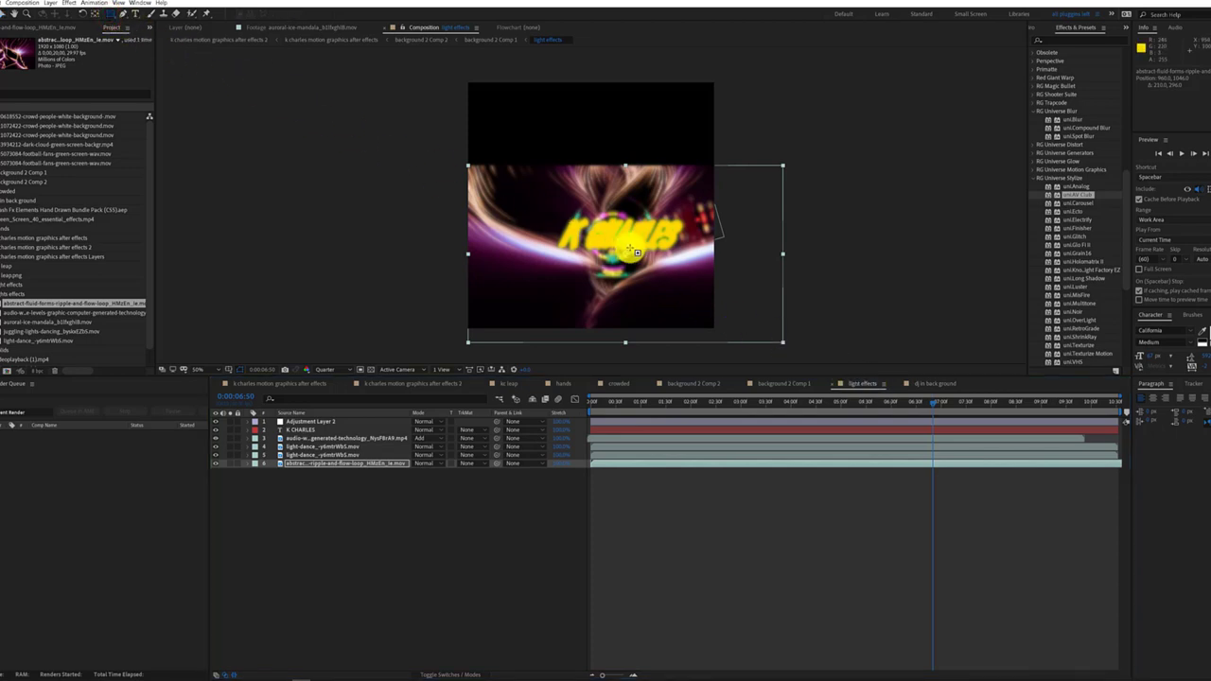
pyautogui.moveTo(630, 249); pyautogui.dragTo(684, 290)
pyautogui.moveTo(555, 203); pyautogui.dragTo(496, 173)
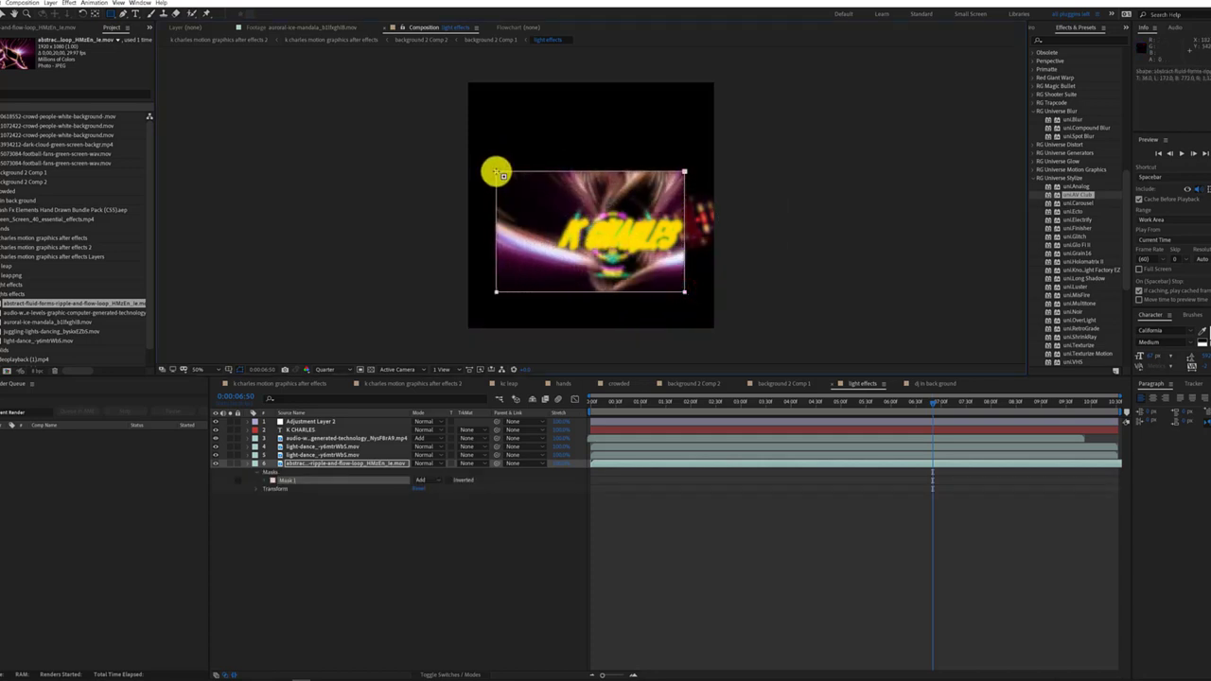
pyautogui.click(7, 13)
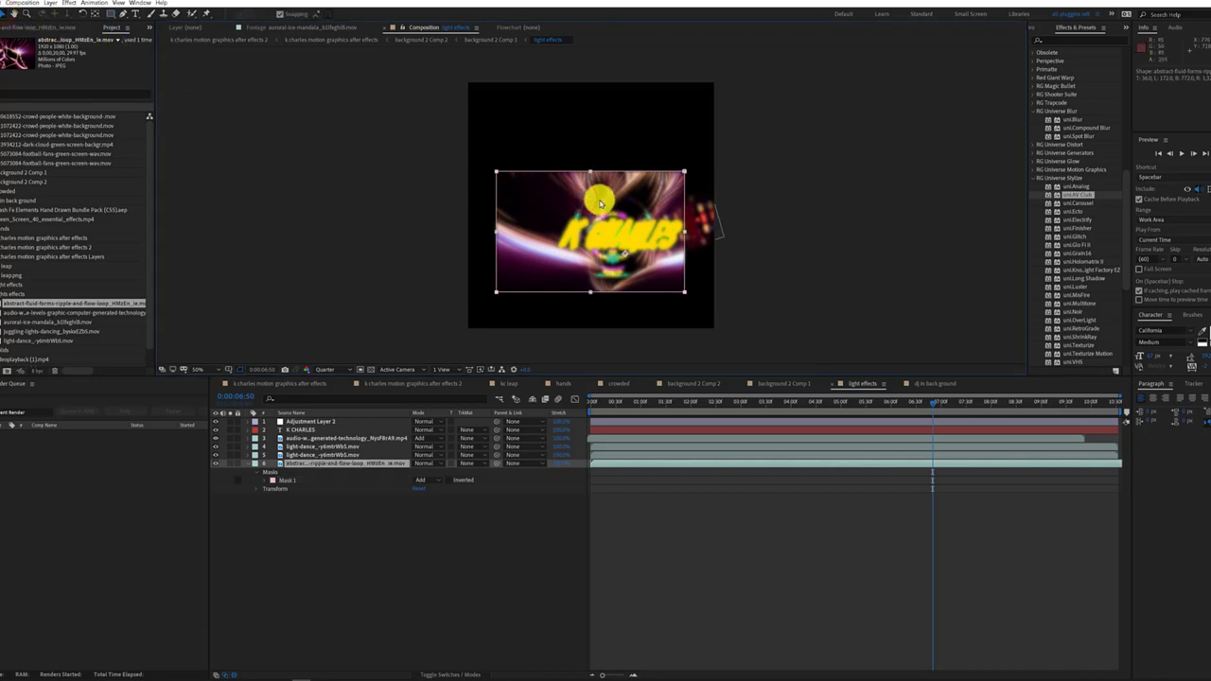
pyautogui.moveTo(576, 176); pyautogui.dragTo(629, 197)
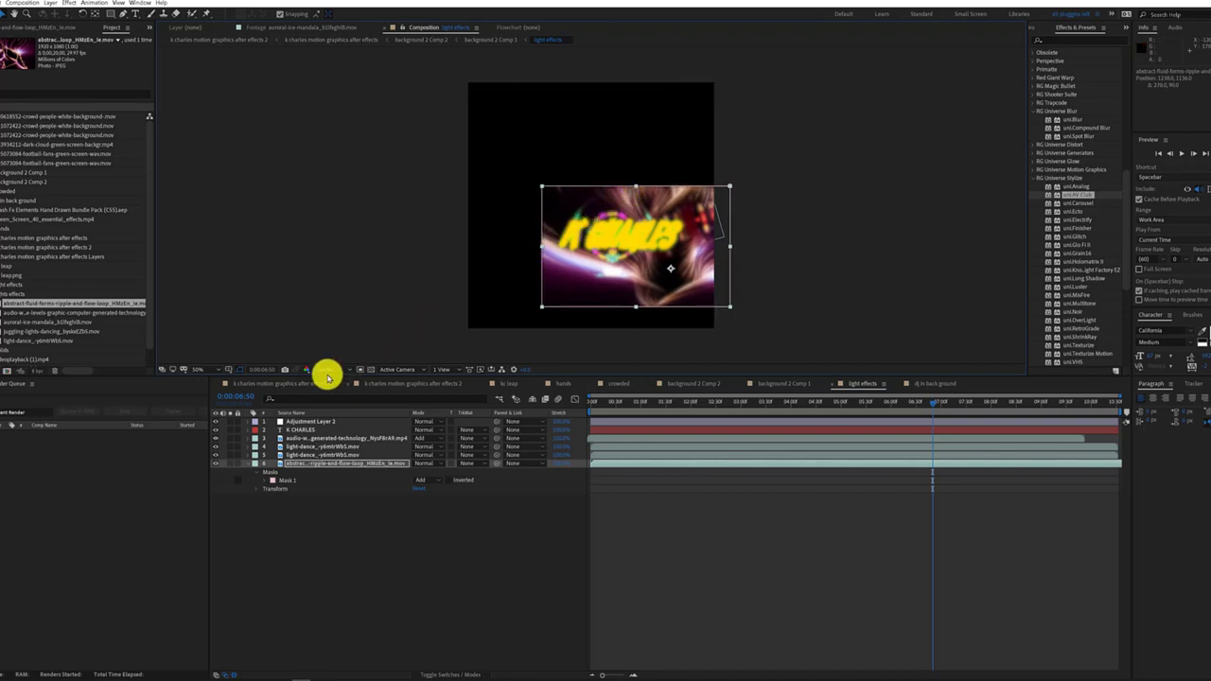
pyautogui.click(320, 382)
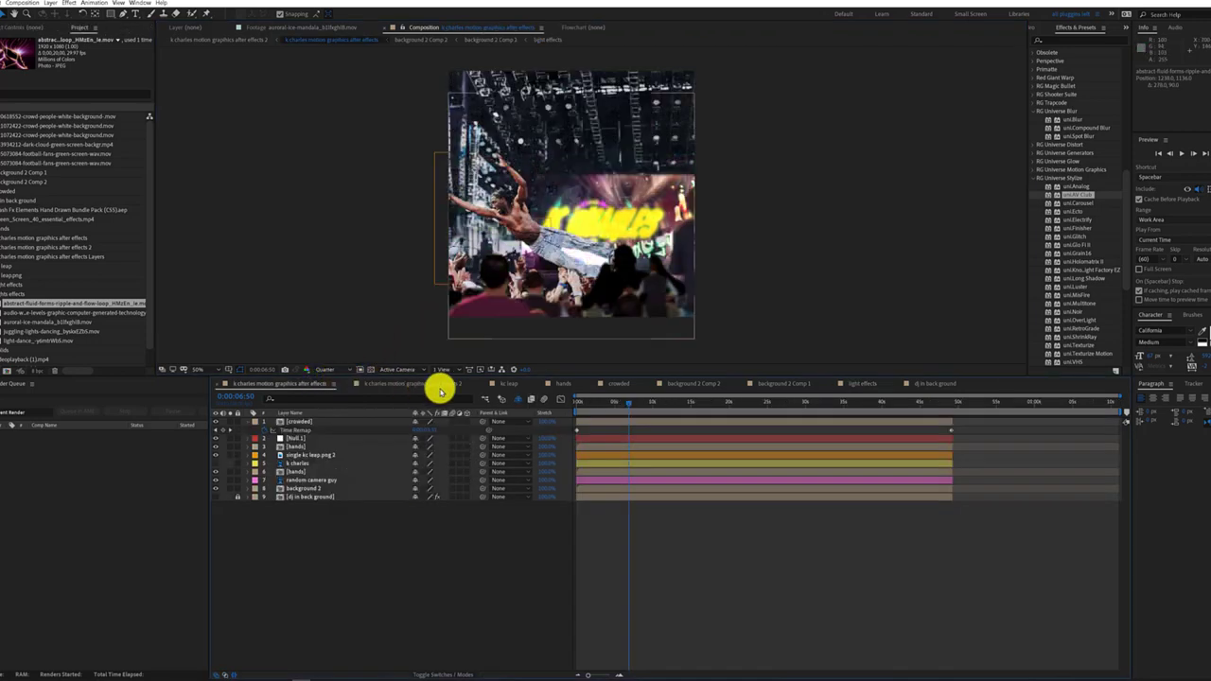
pyautogui.moveTo(595, 405); pyautogui.dragTo(605, 407)
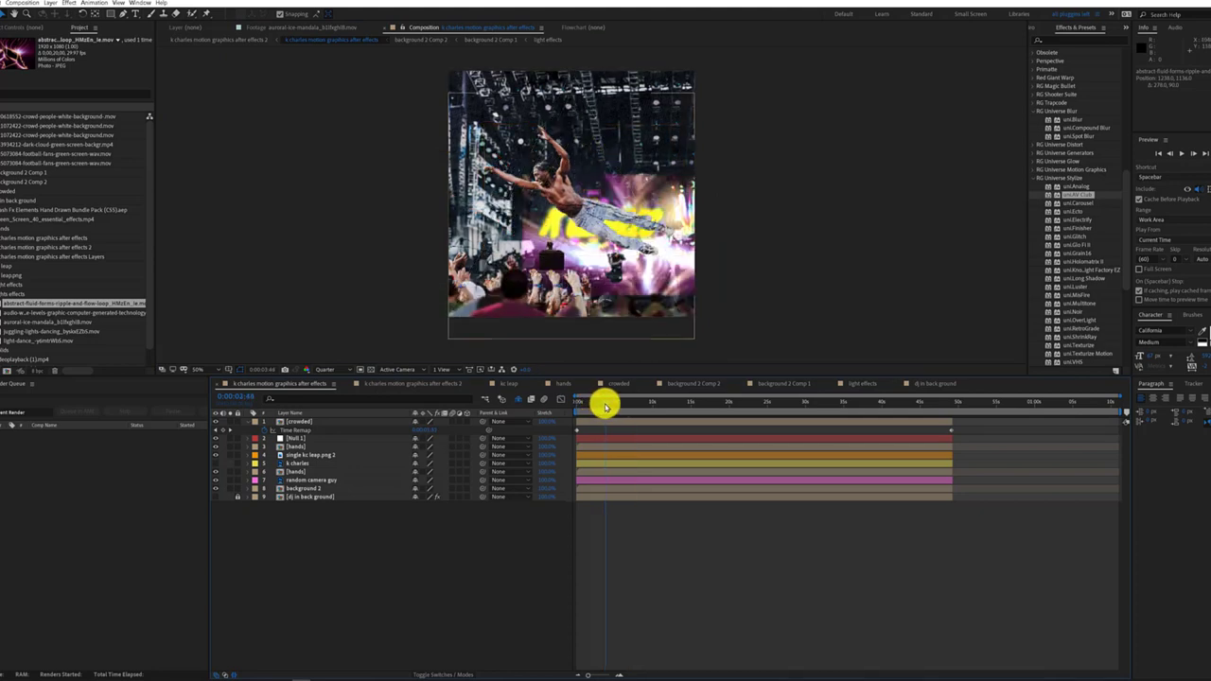
pyautogui.click(865, 382)
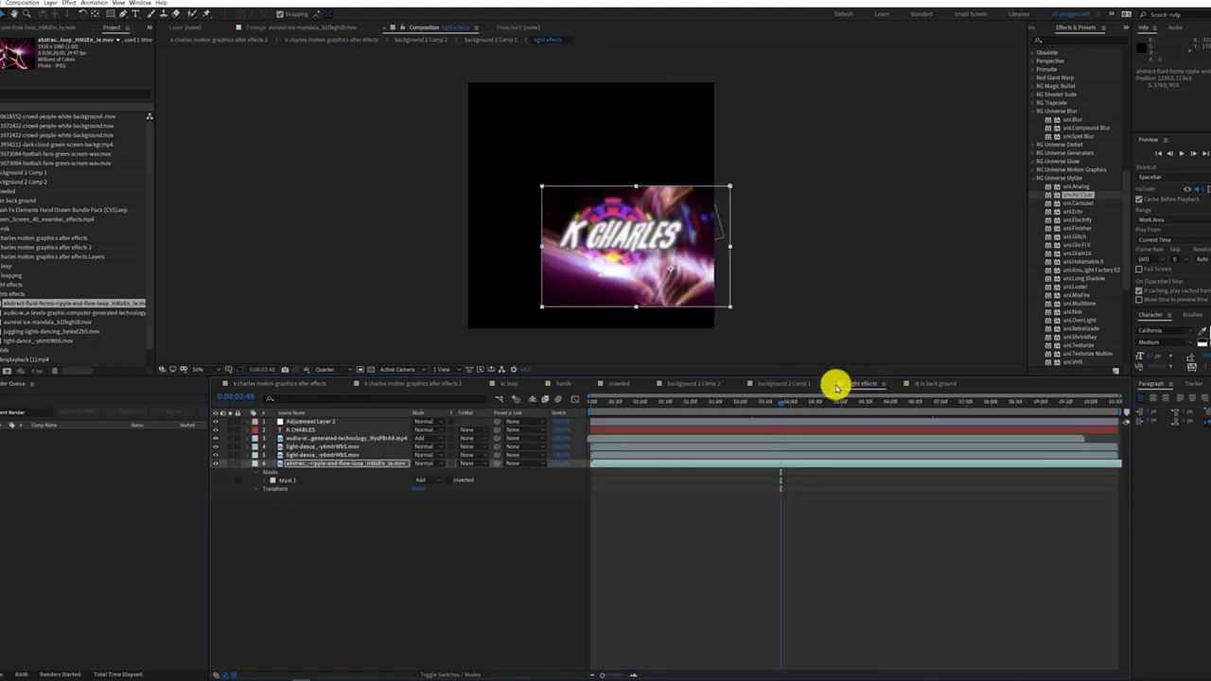
# Increase Mask 1's feather and expansion, nudging the fluid footage slightly left.
pyautogui.click(263, 482)
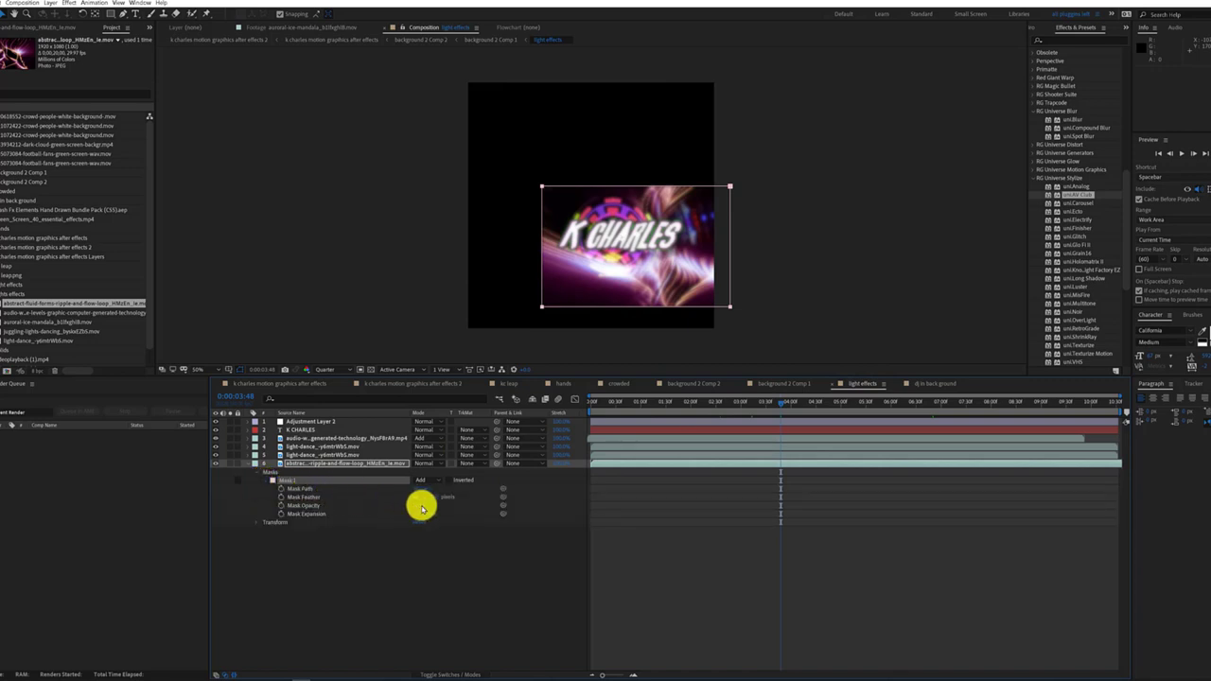
pyautogui.moveTo(430, 500)
pyautogui.mouseDown()
pyautogui.moveTo(468, 493)
pyautogui.moveTo(327, 508)
pyautogui.moveTo(441, 514)
pyautogui.mouseUp()
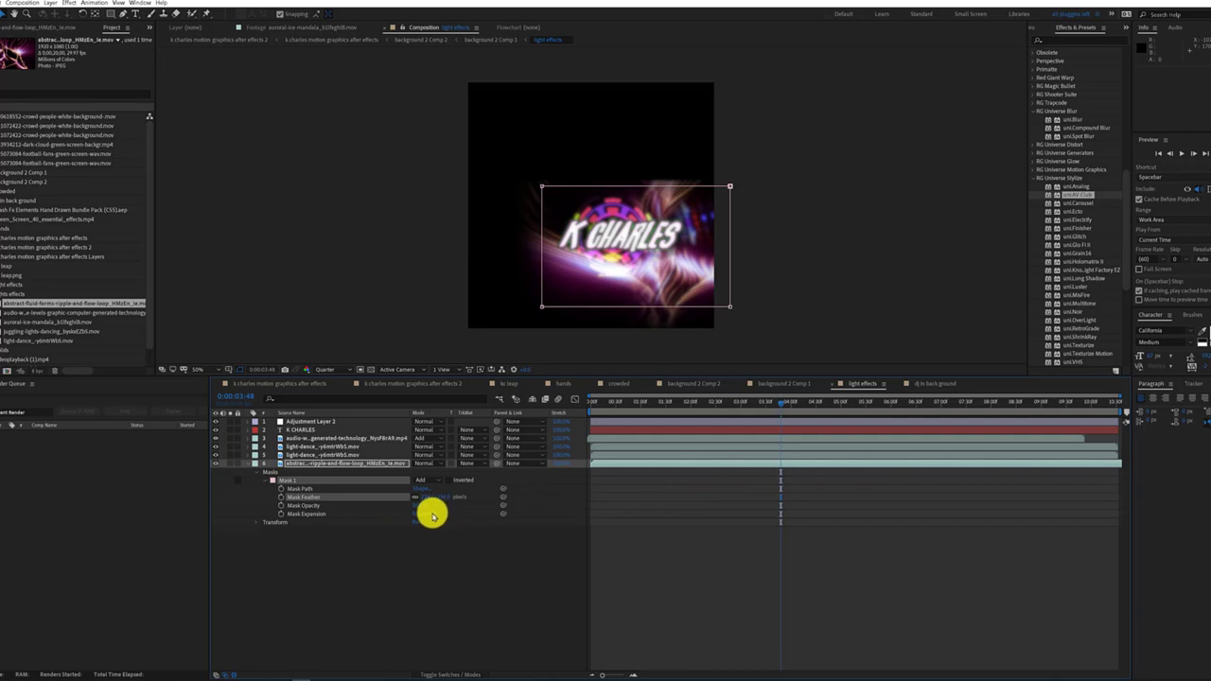
pyautogui.moveTo(417, 516)
pyautogui.mouseDown()
pyautogui.moveTo(436, 516)
pyautogui.moveTo(351, 508)
pyautogui.mouseUp()
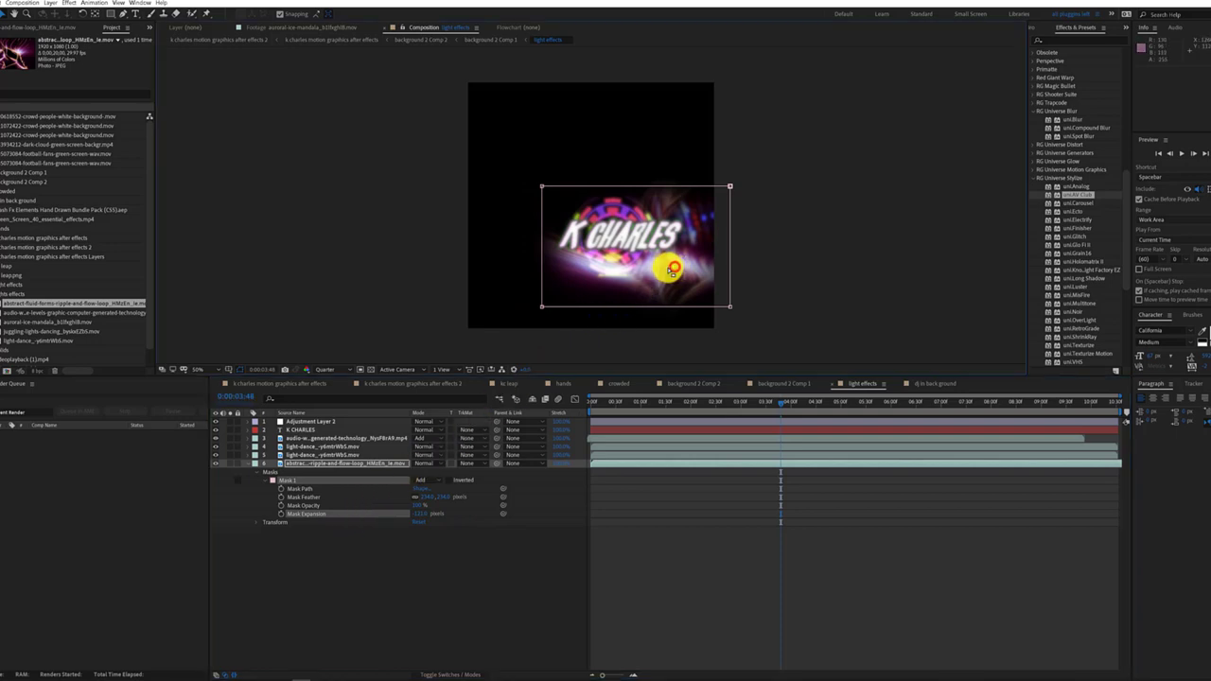
pyautogui.moveTo(654, 284)
pyautogui.mouseDown()
pyautogui.moveTo(633, 284)
pyautogui.moveTo(631, 251)
pyautogui.mouseUp()
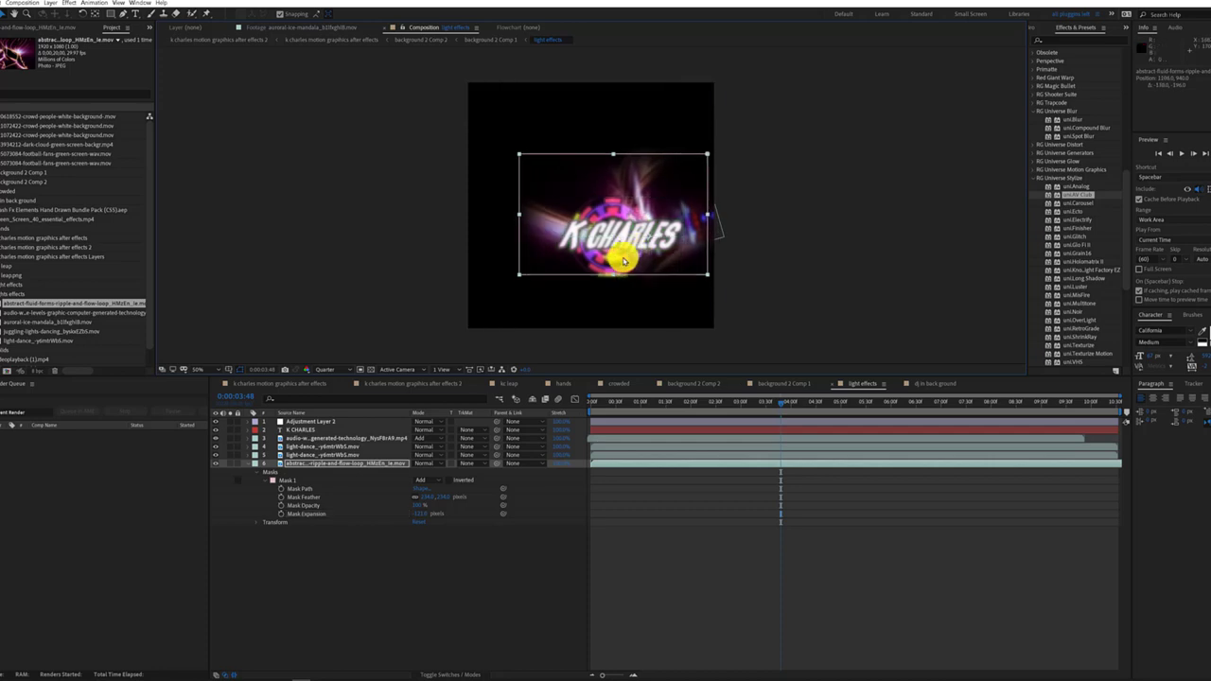
# Set the fluid footage's blending mode to Lighten after trying Add.
pyautogui.click(428, 464)
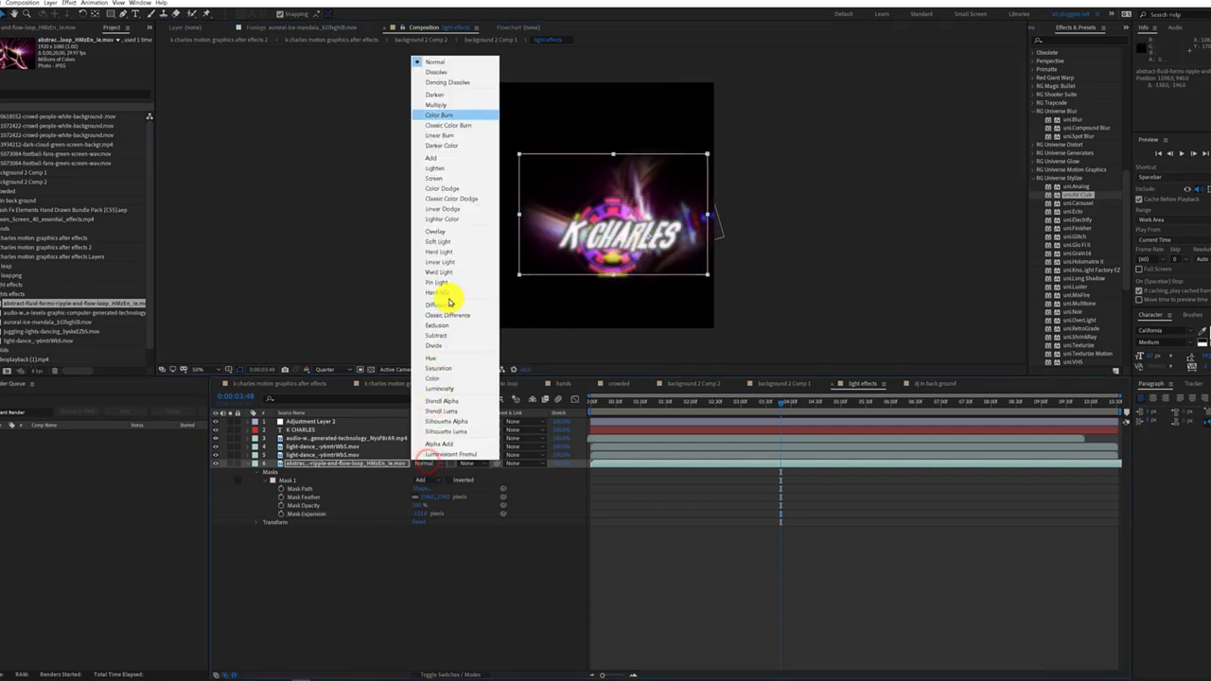
pyautogui.click(466, 157)
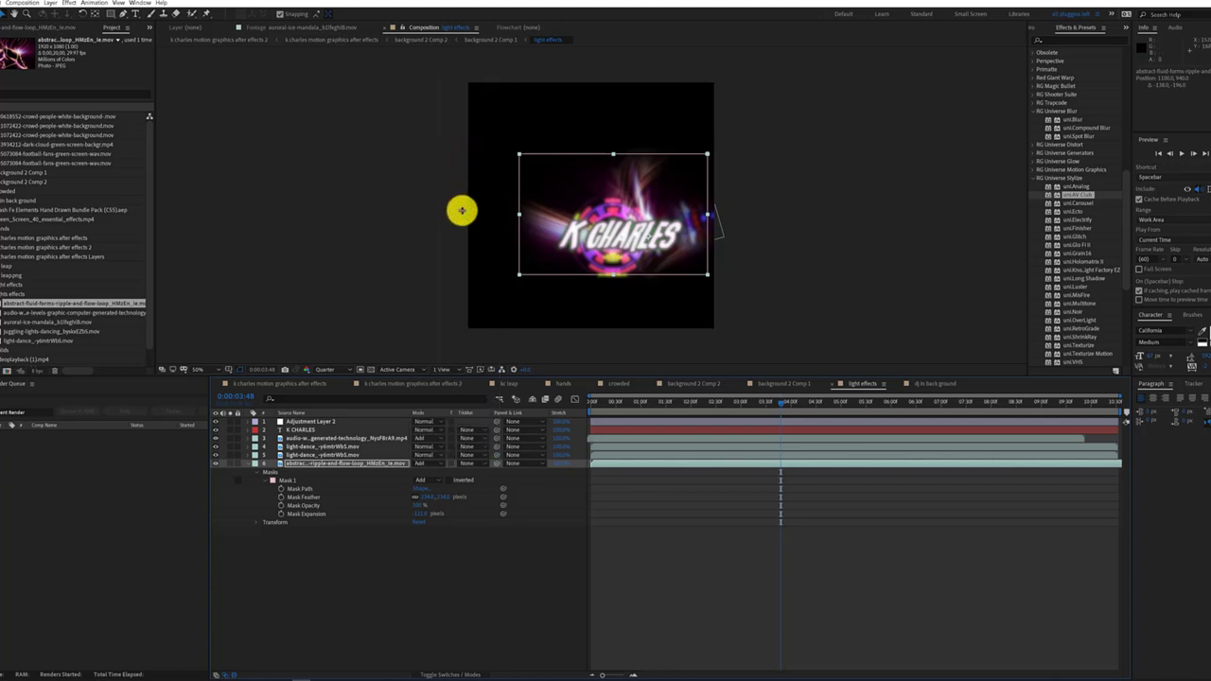
pyautogui.click(438, 464)
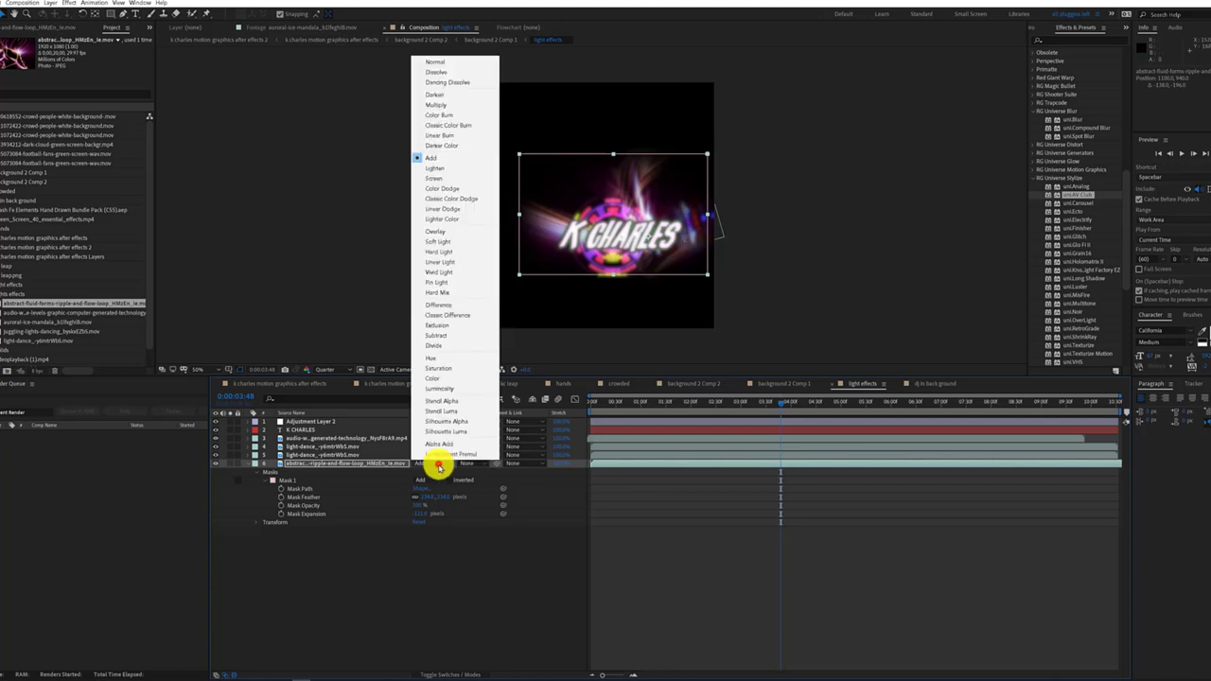
pyautogui.click(468, 166)
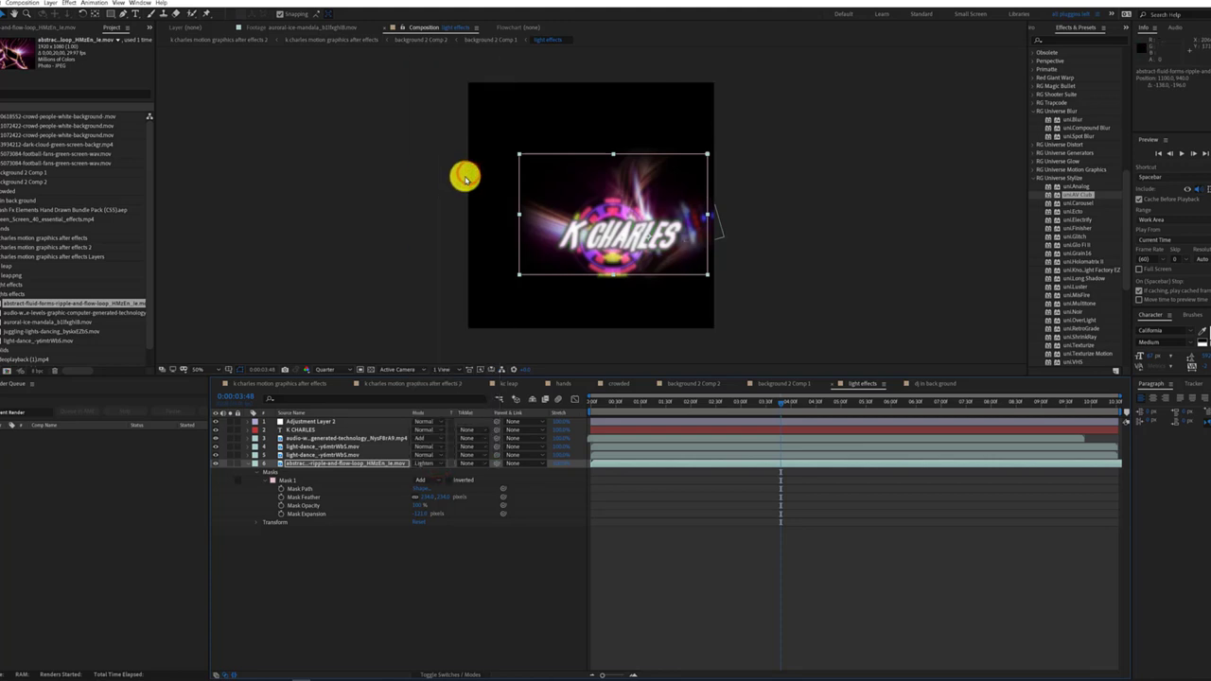
pyautogui.click(283, 383)
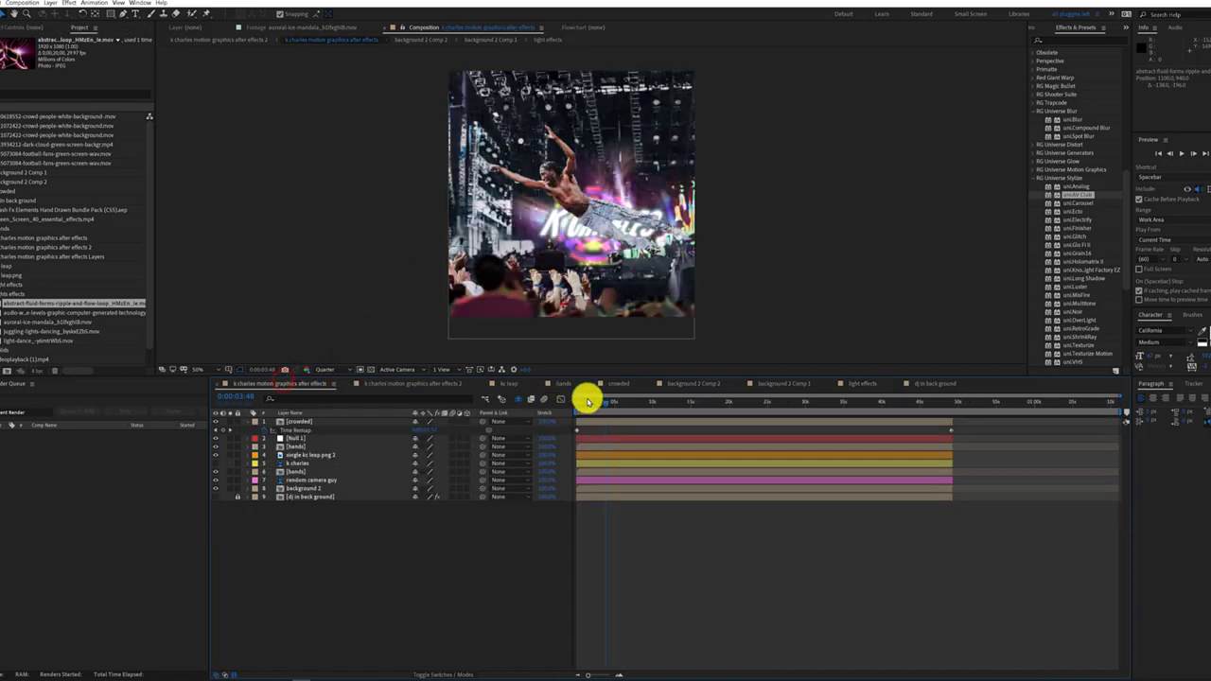
pyautogui.moveTo(594, 401); pyautogui.dragTo(601, 401)
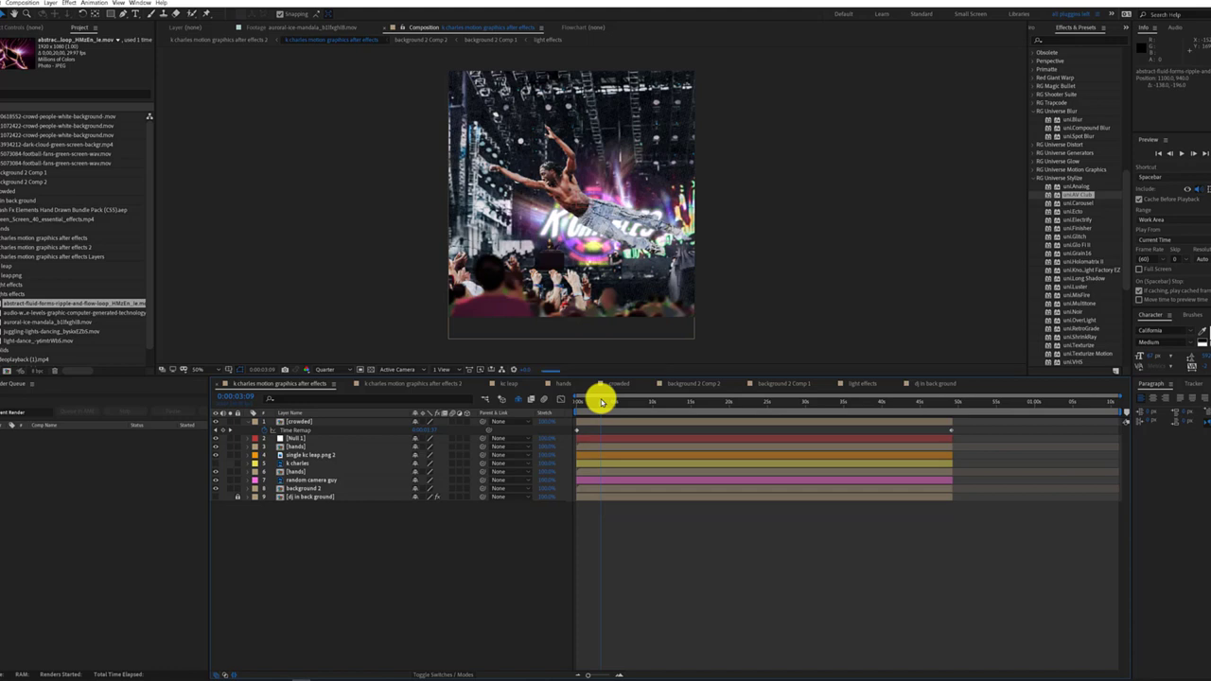
pyautogui.moveTo(601, 401); pyautogui.dragTo(624, 401)
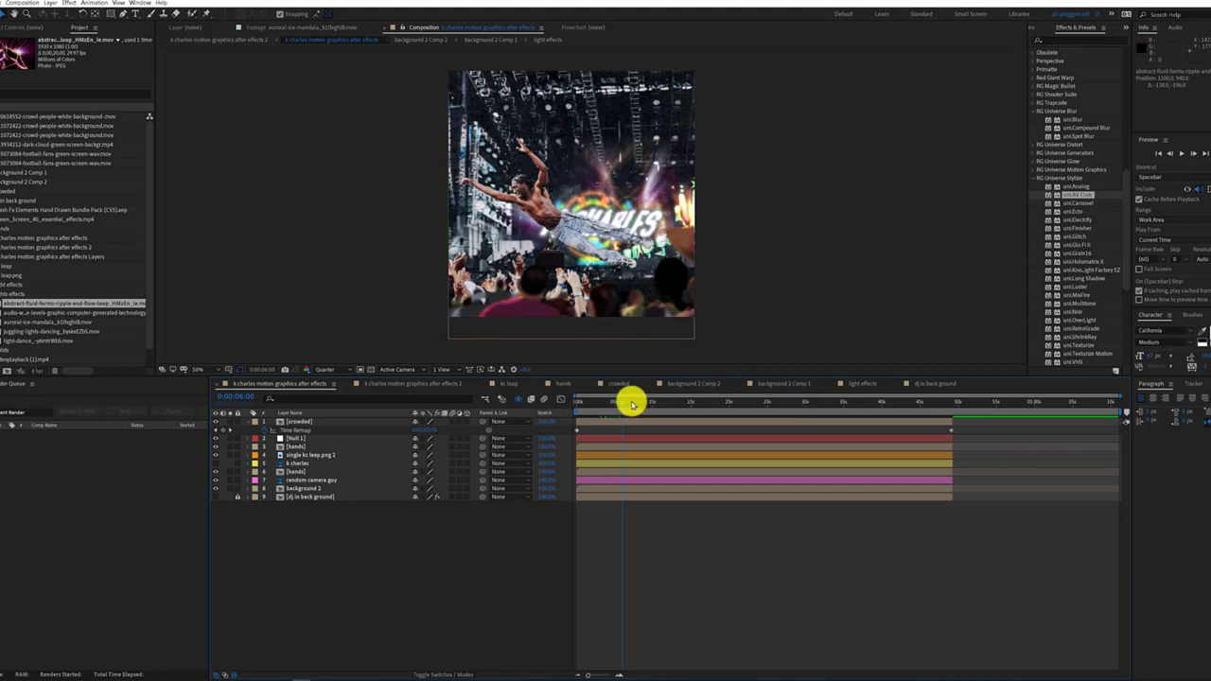
pyautogui.moveTo(632, 405); pyautogui.dragTo(676, 405)
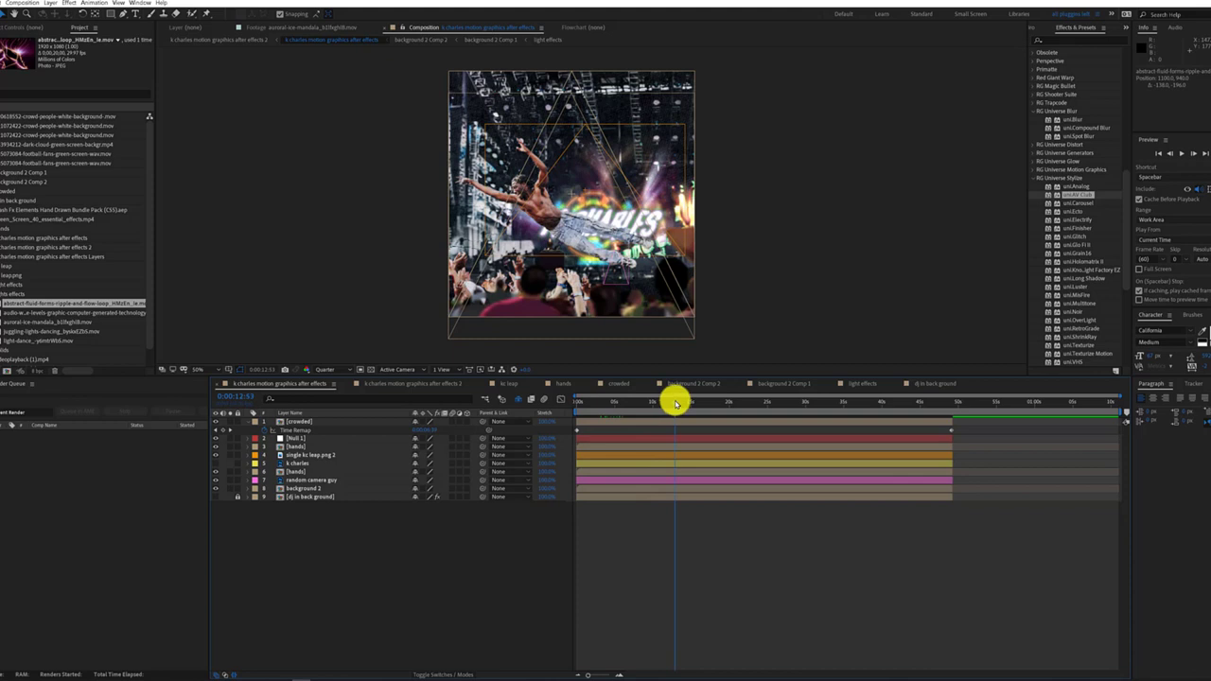
pyautogui.click(323, 574)
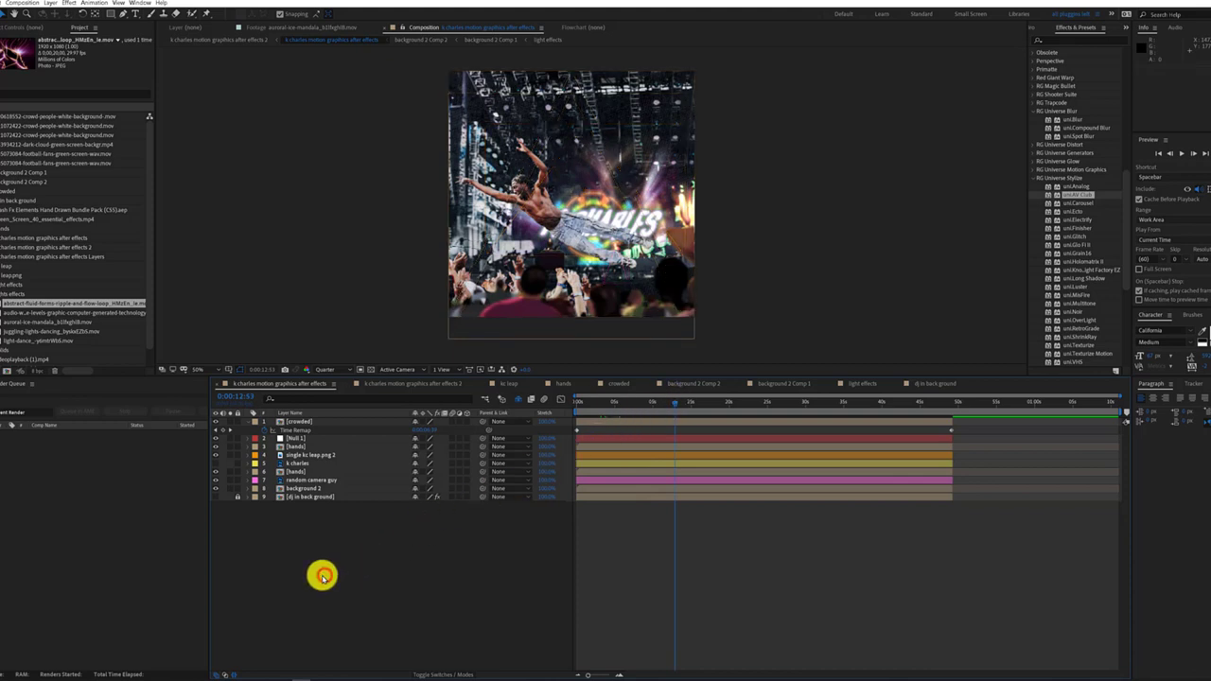
pyautogui.click(68, 535)
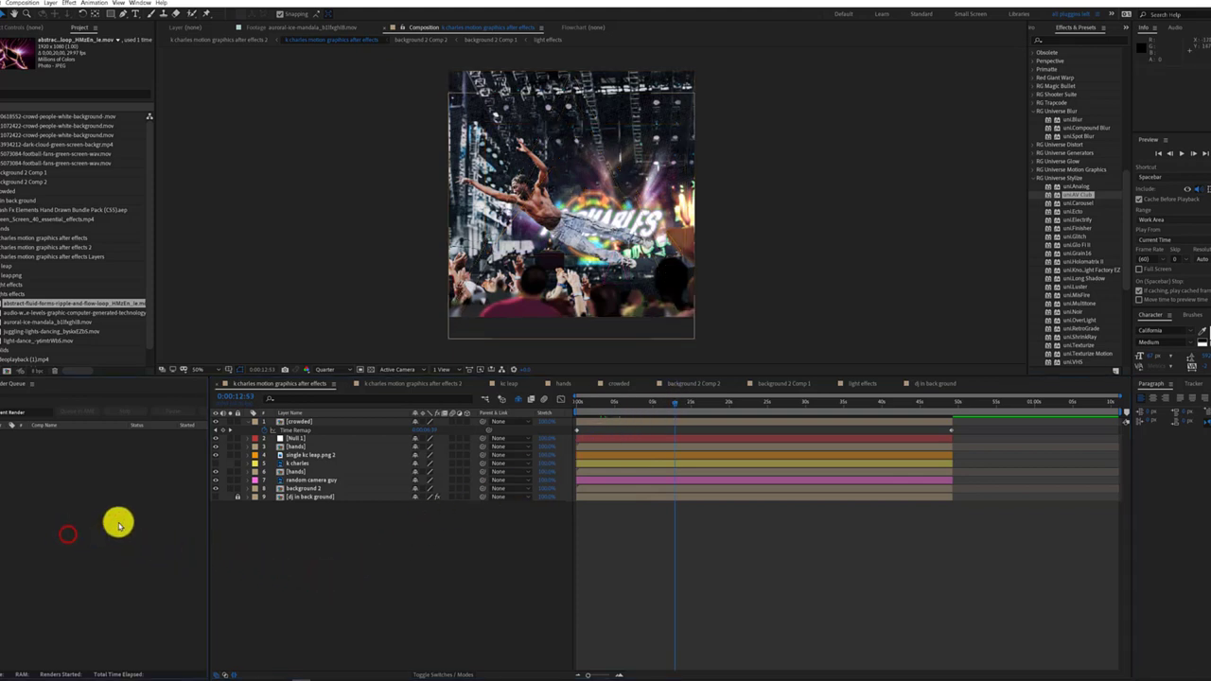
pyautogui.click(596, 403)
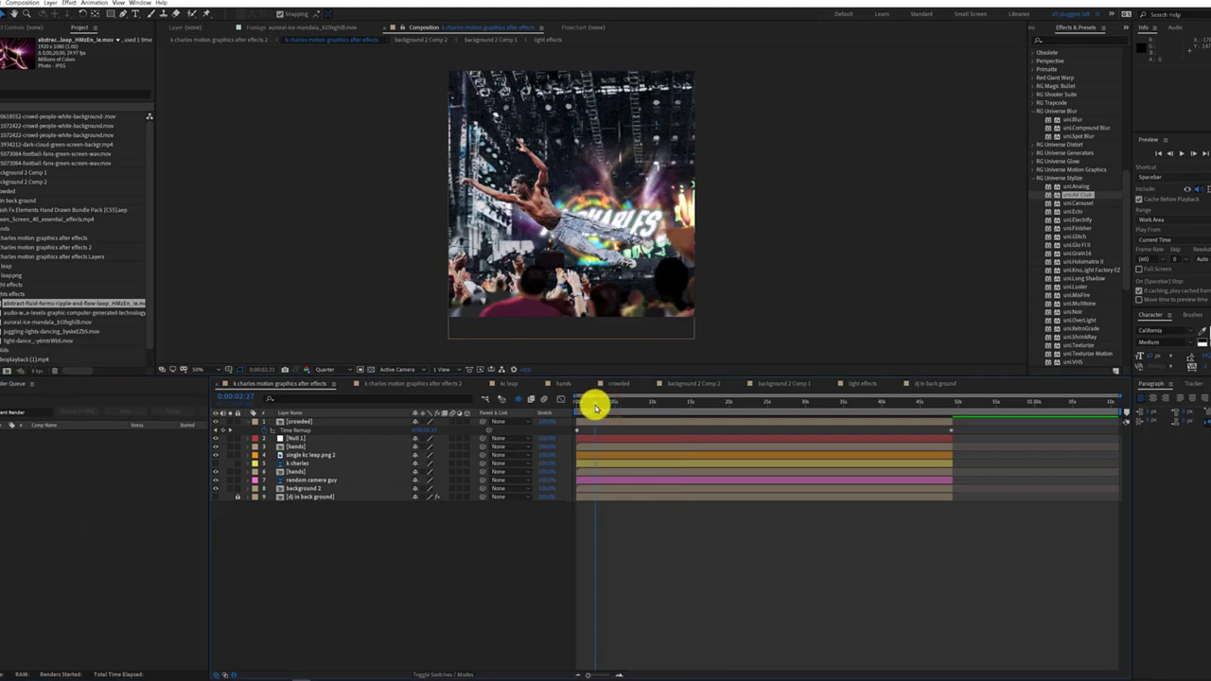
pyautogui.moveTo(596, 407); pyautogui.dragTo(629, 405)
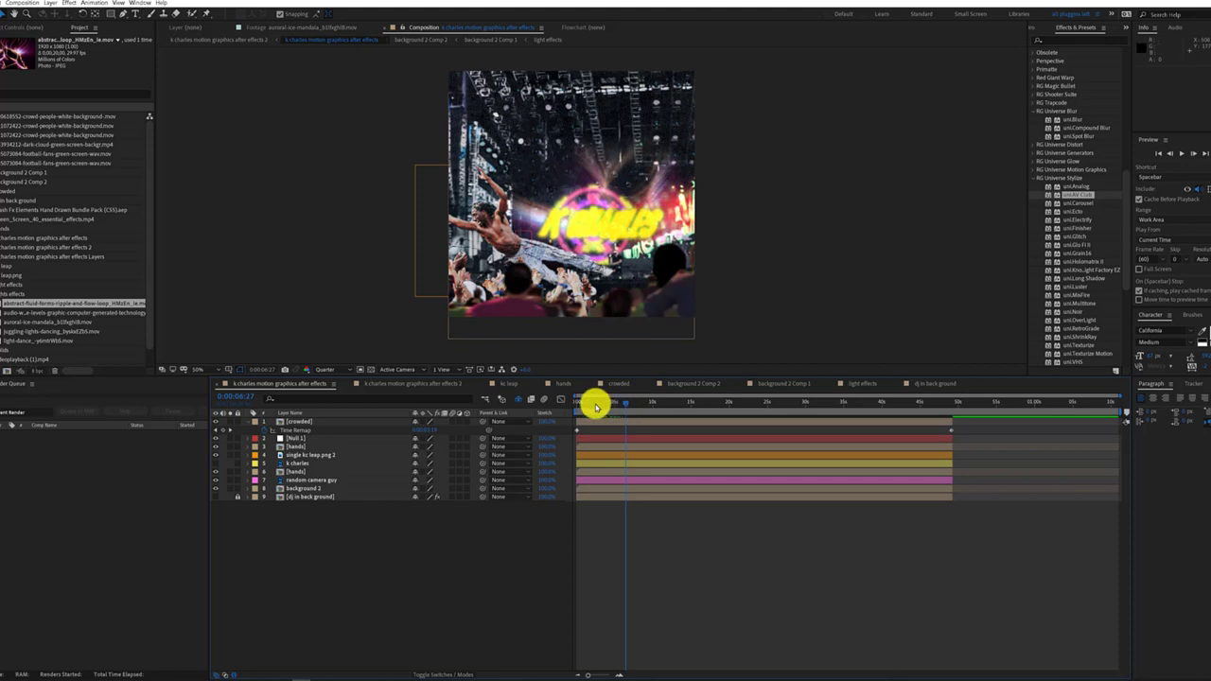
pyautogui.moveTo(596, 404); pyautogui.dragTo(624, 412)
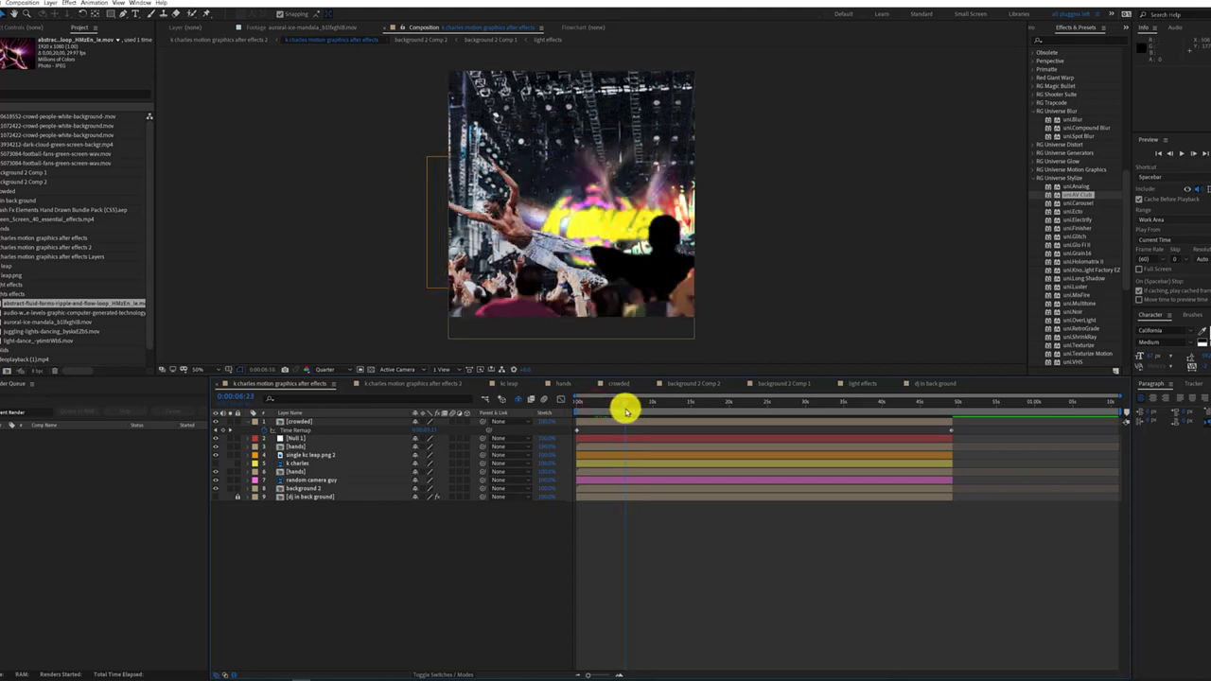
pyautogui.moveTo(624, 412); pyautogui.dragTo(662, 411)
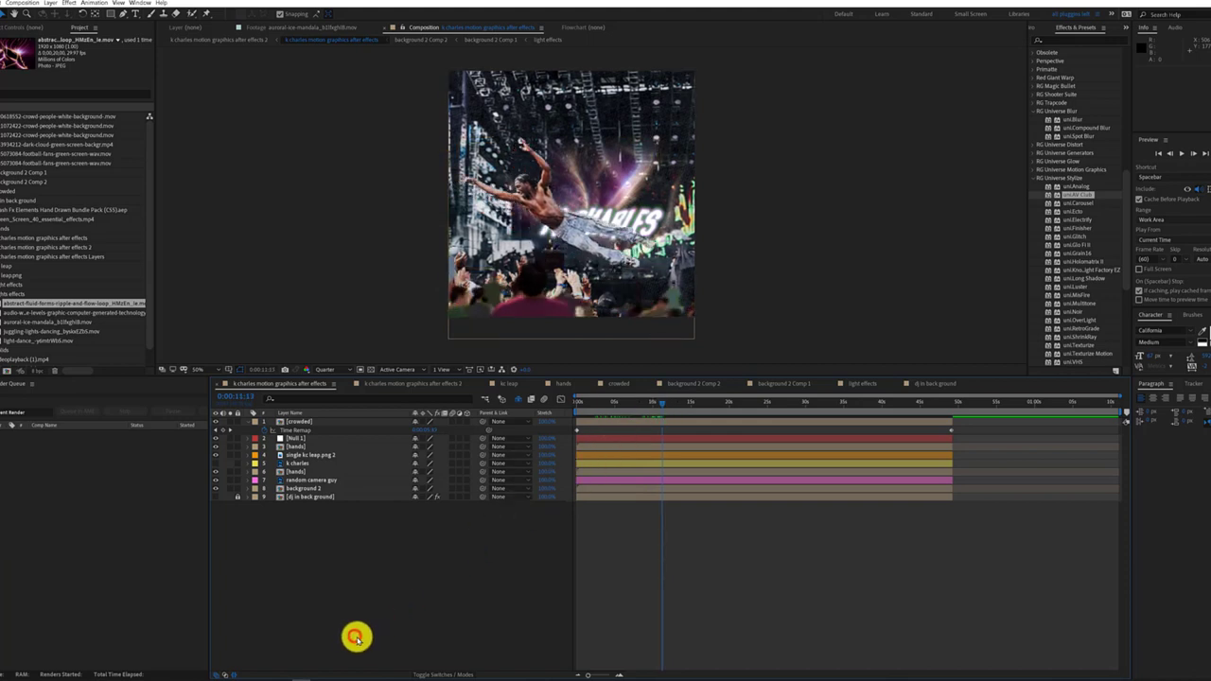
# Save the project with Ctrl+S.
pyautogui.hotkey('ctrl', 's')
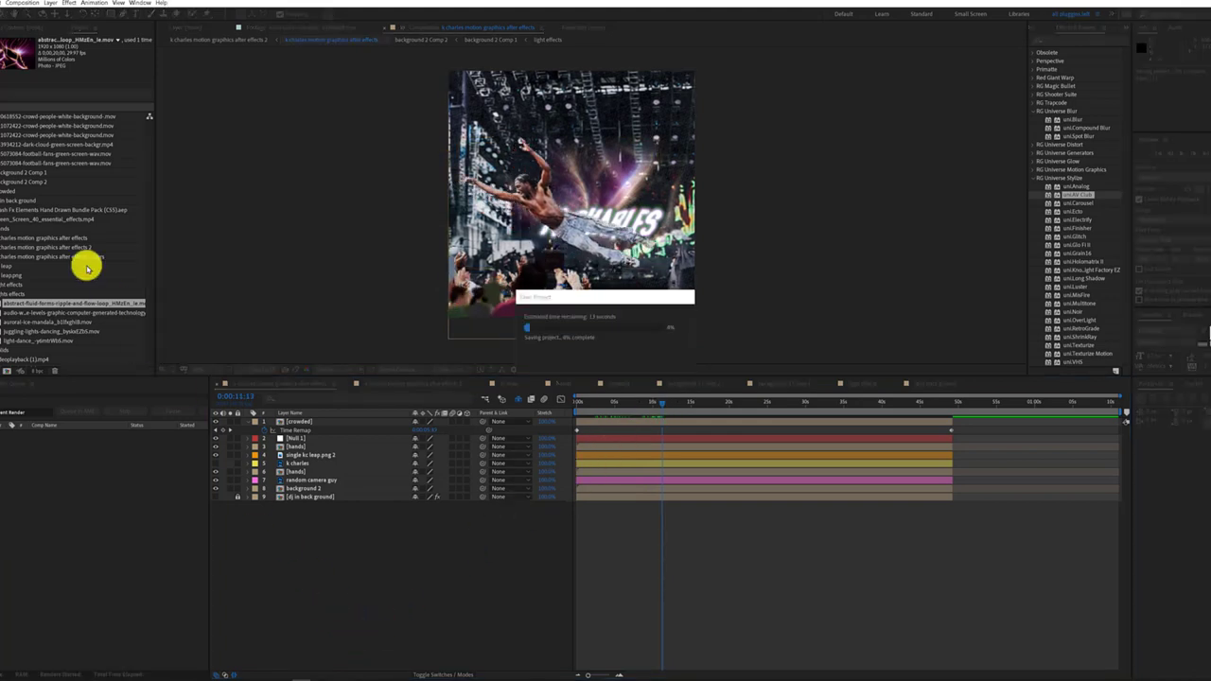